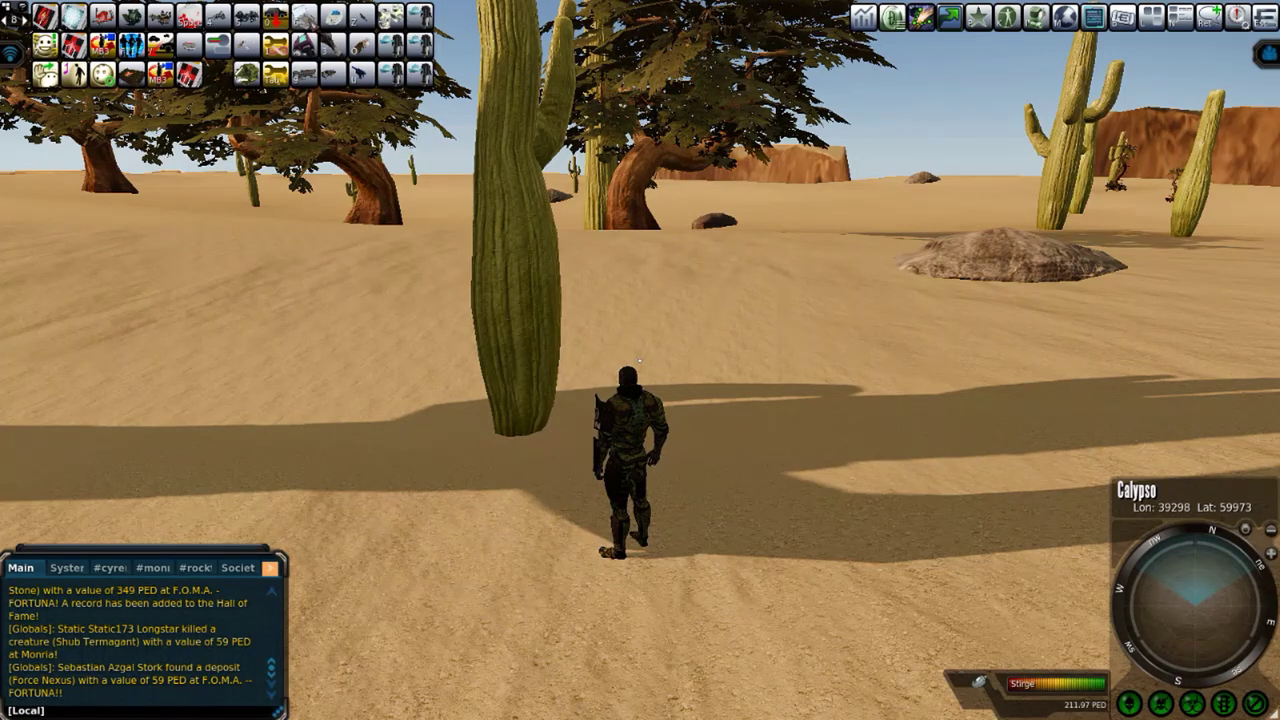
- Equip the TerraMaster 4 (L) finder and switch the chat to the system messages
left_click(369, 56)
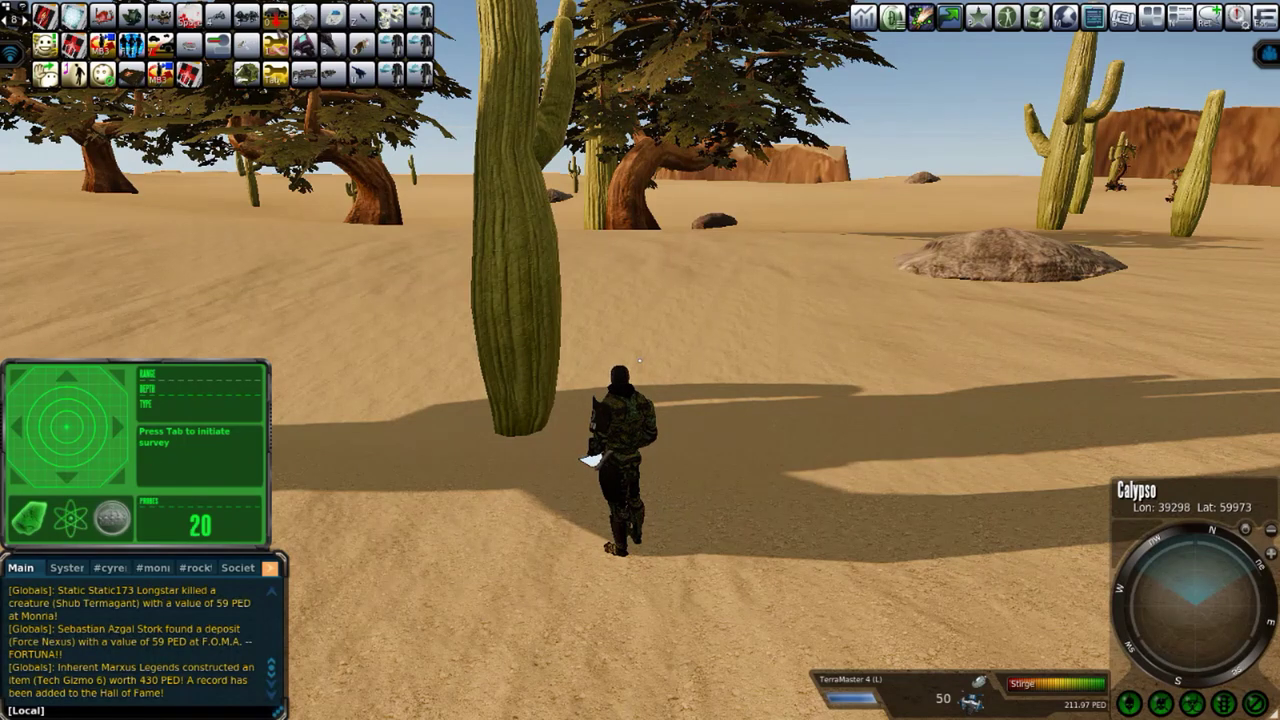
left_click(66, 569)
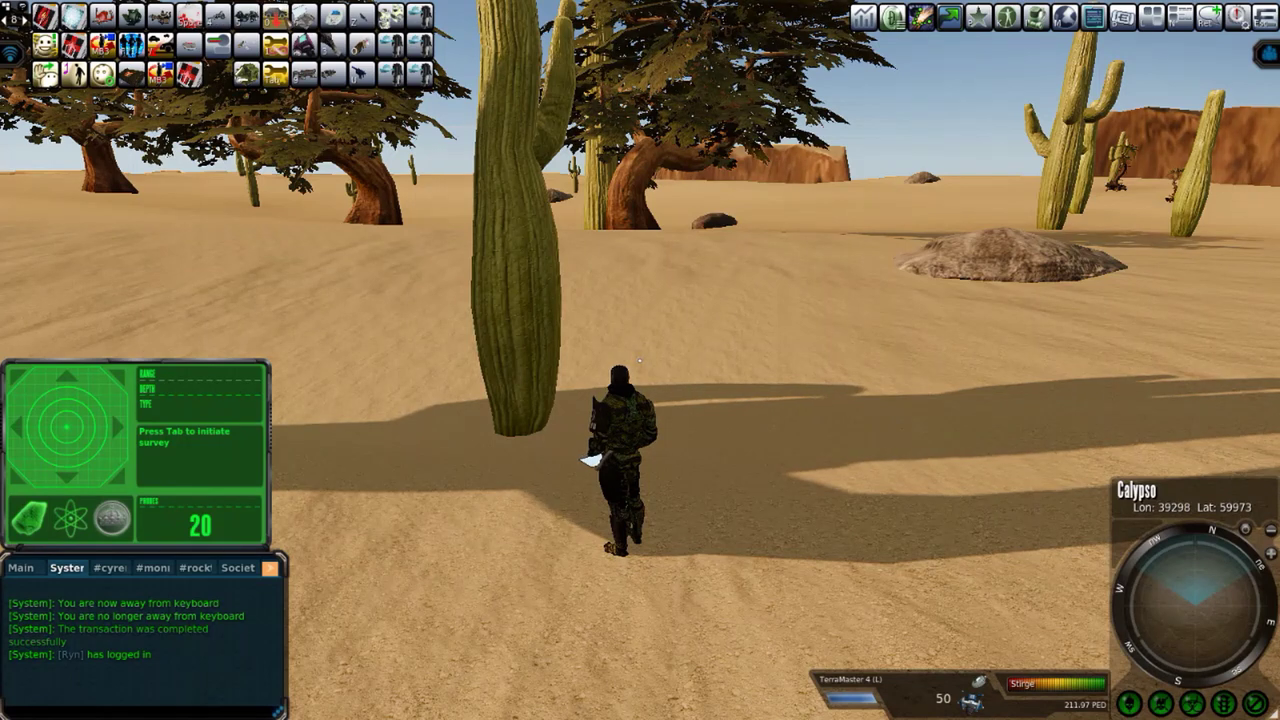
- Examine the basic information and detailed statistics of the TerraMaster 4 (L) finder and close its item window
right_click(304, 16)
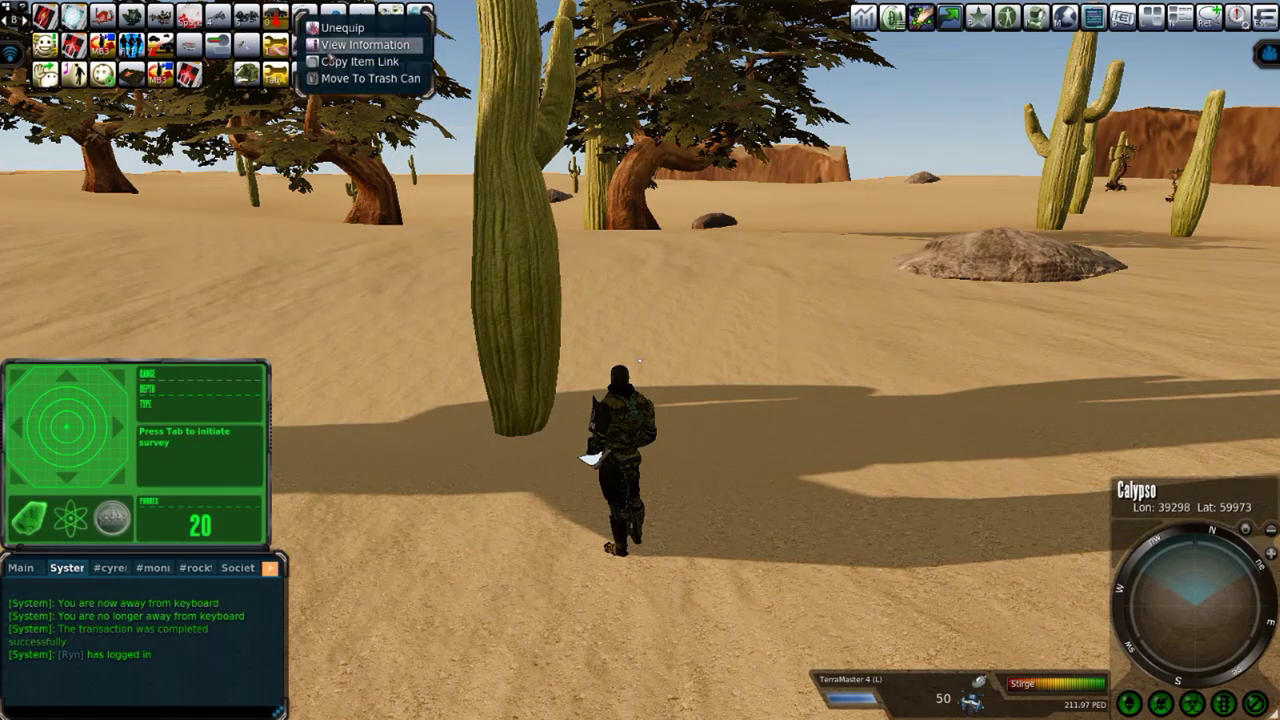
left_click(350, 45)
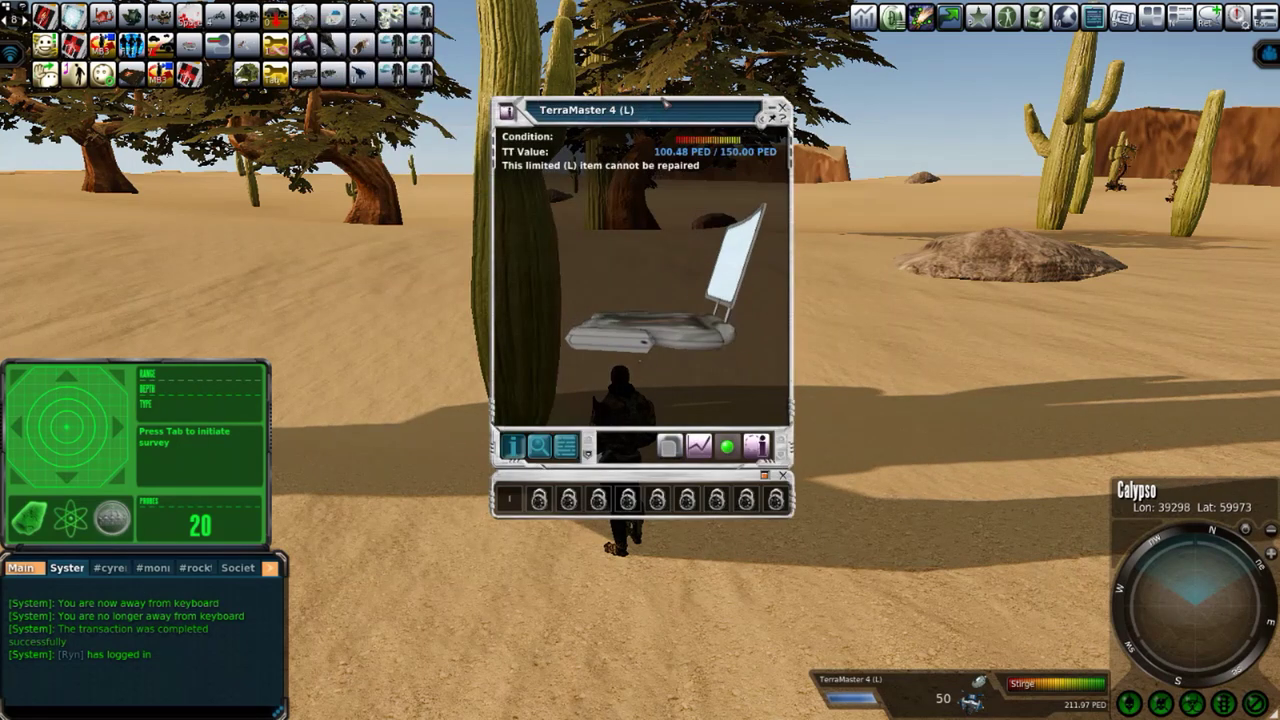
left_click_drag(658, 117, 1116, 69)
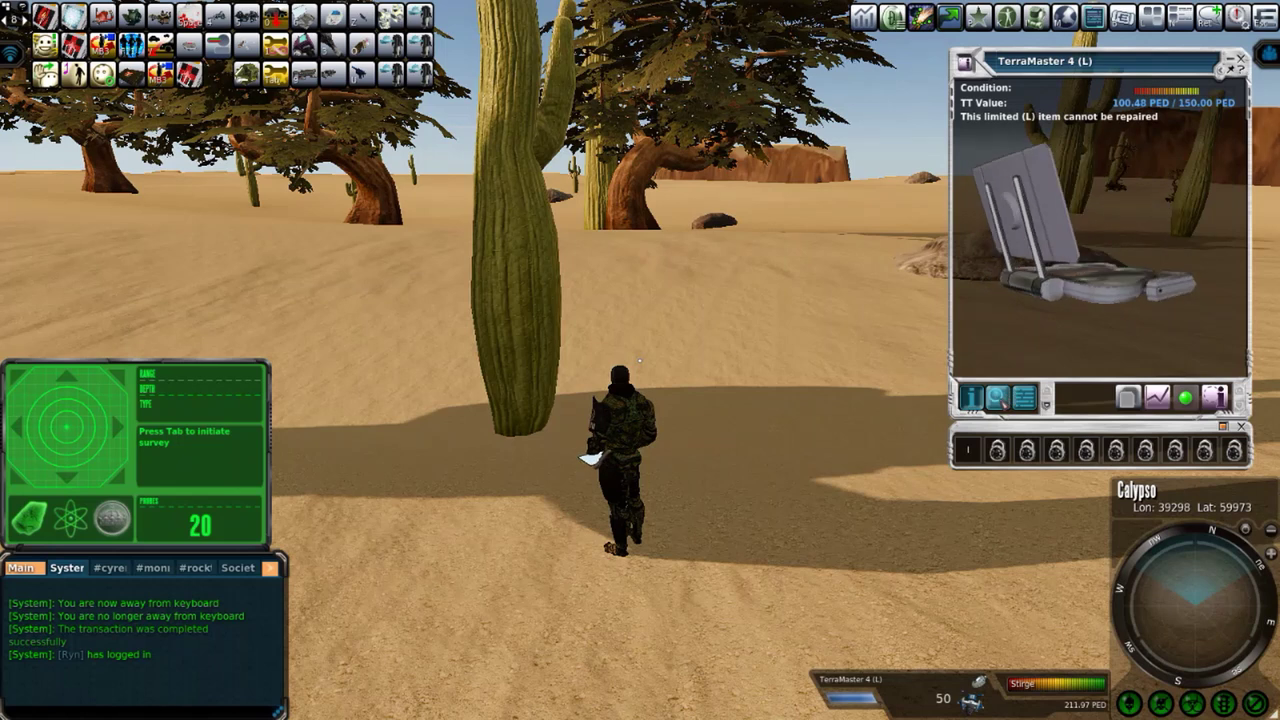
left_click(970, 398)
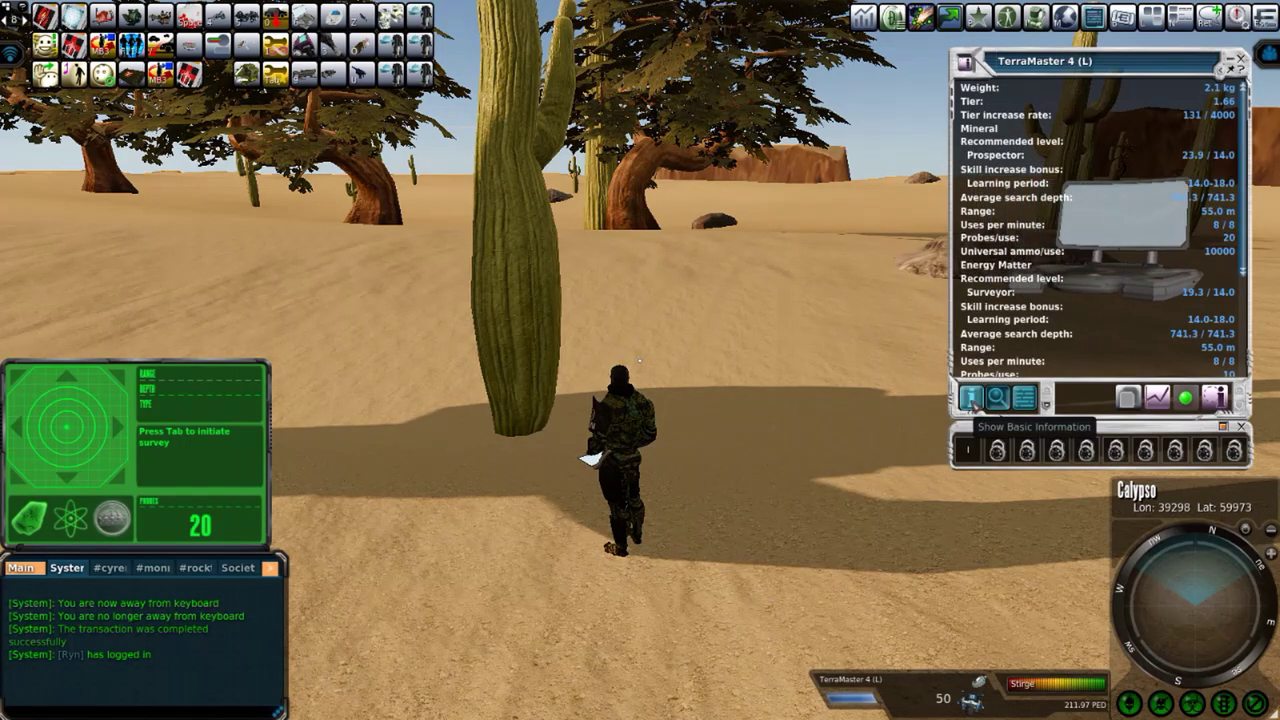
left_click(972, 400)
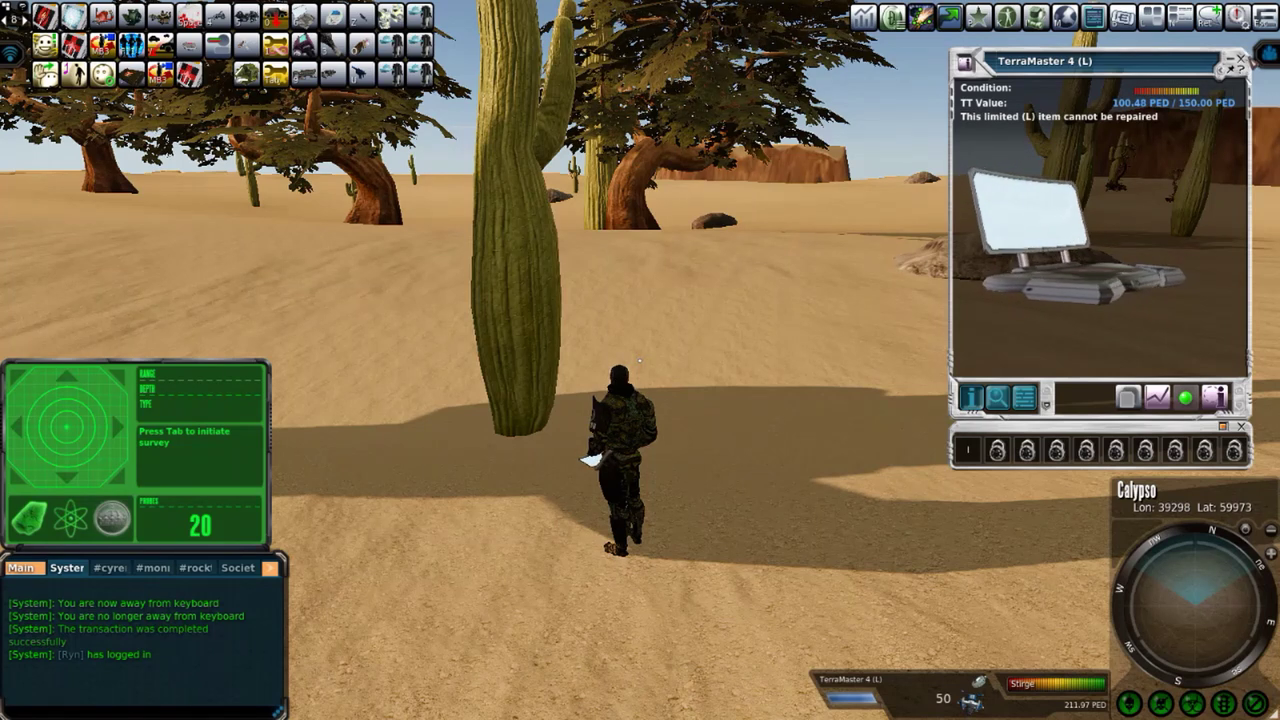
left_click(1241, 62)
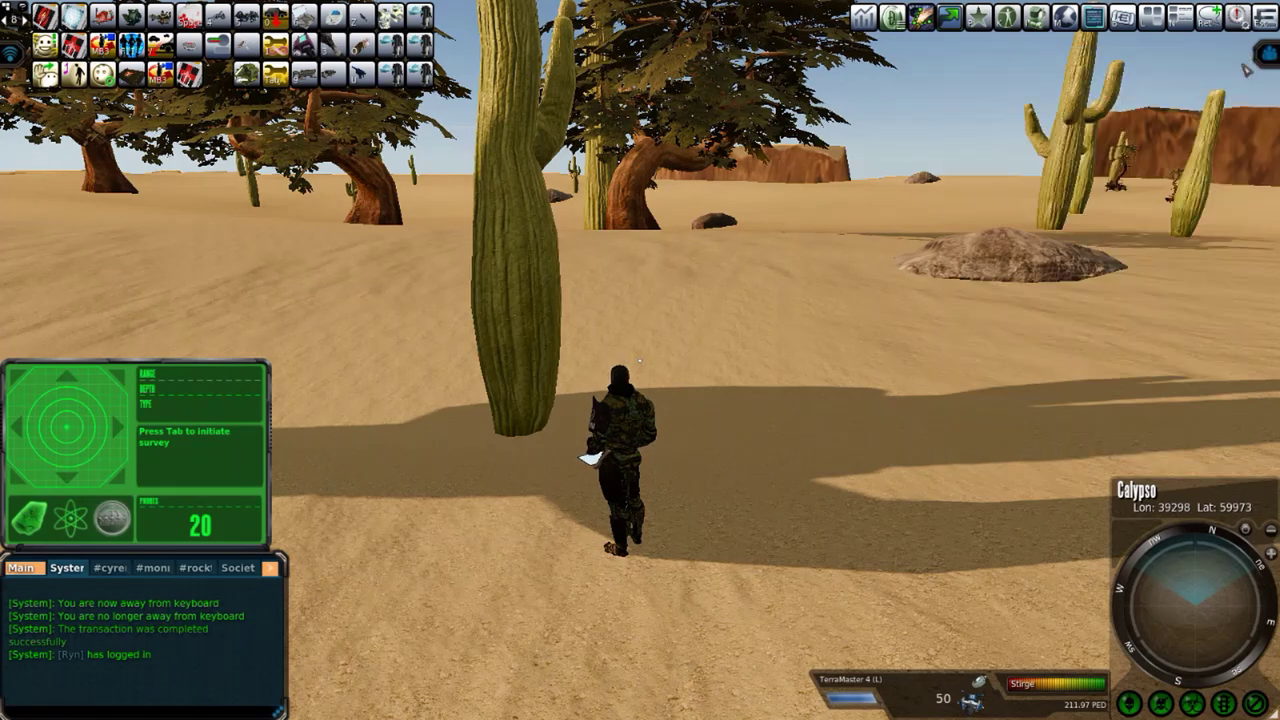
- Walk a few metres past the large cactus and survey for minerals with the finder near Lon 39299, Lat 59979
key("w")
key("d")
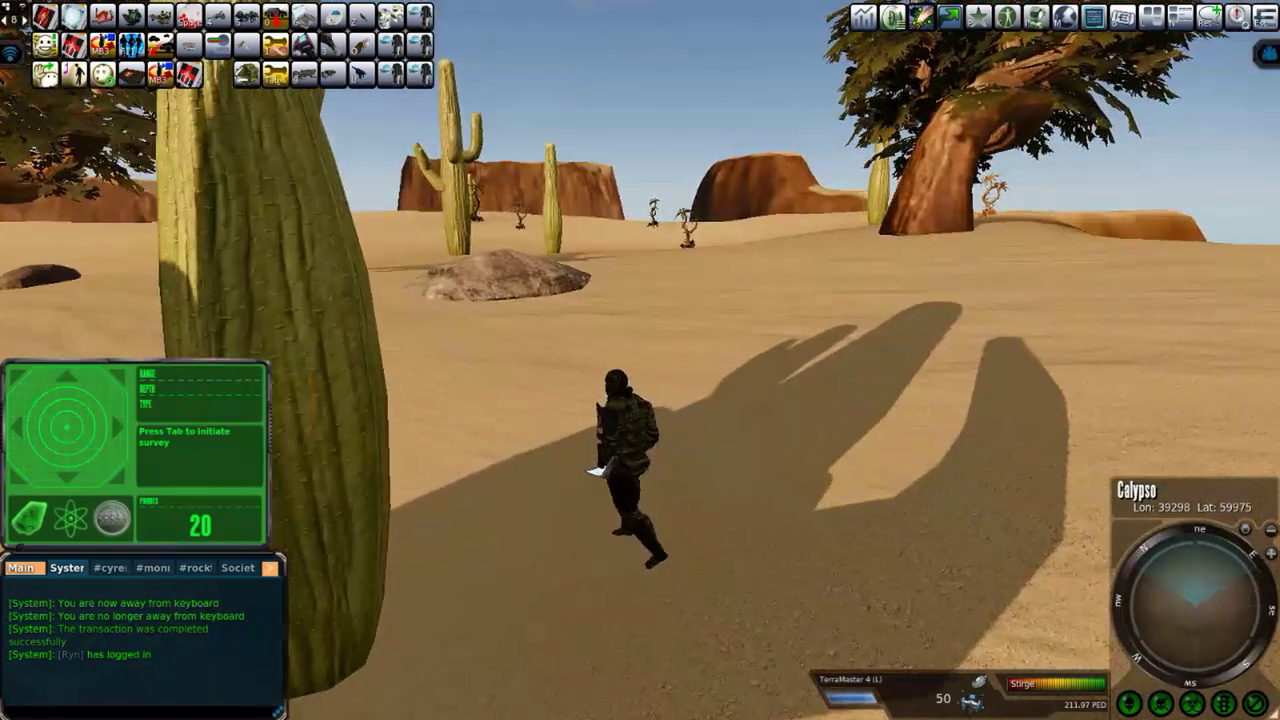
key("Tab")
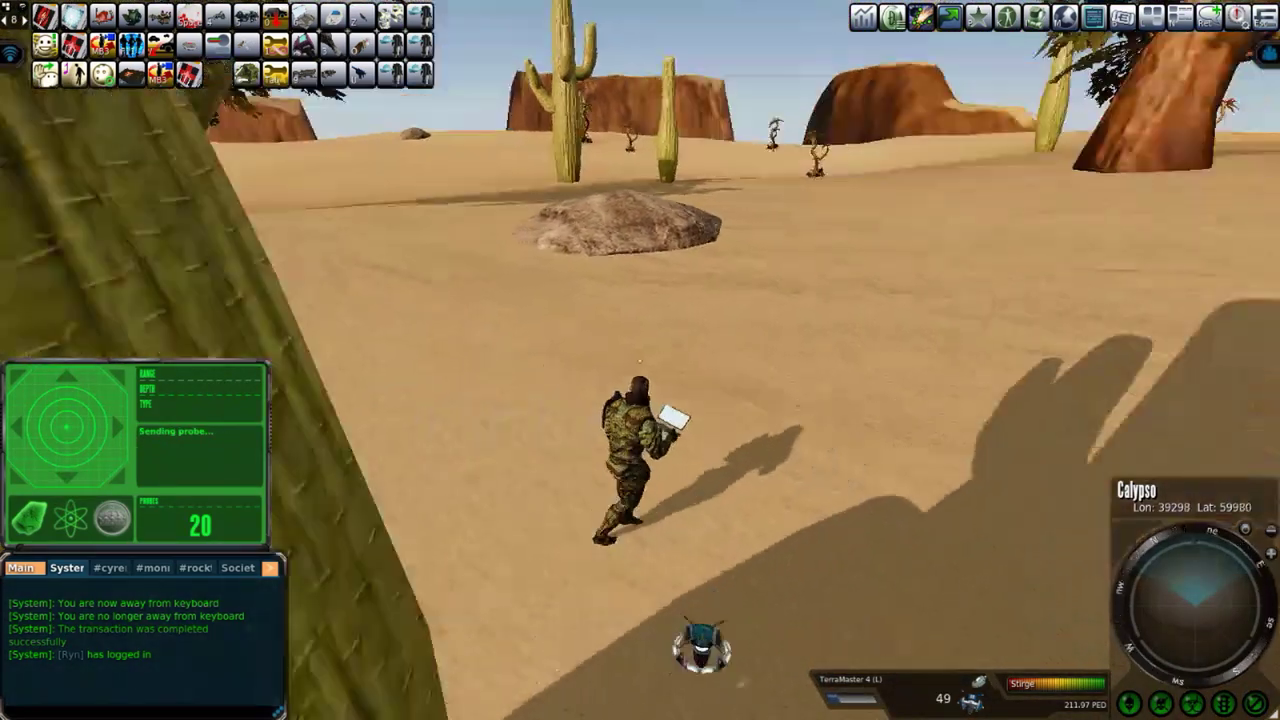
key("space")
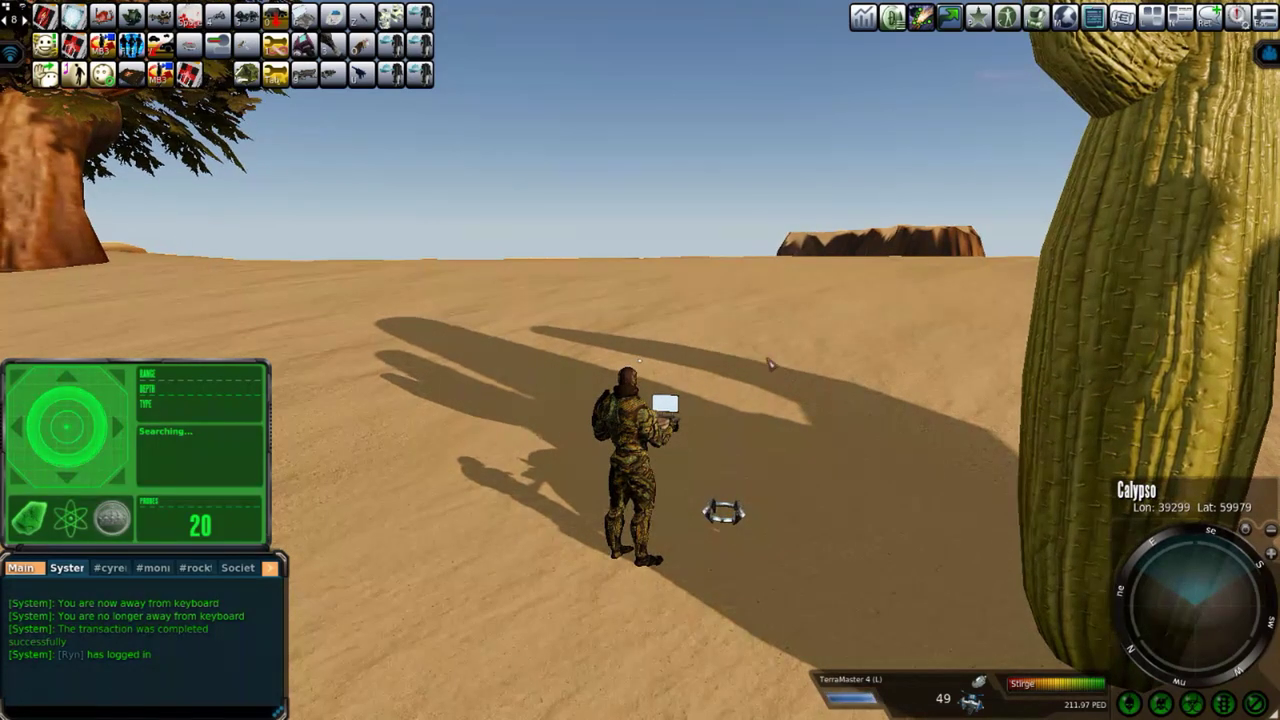
key("space")
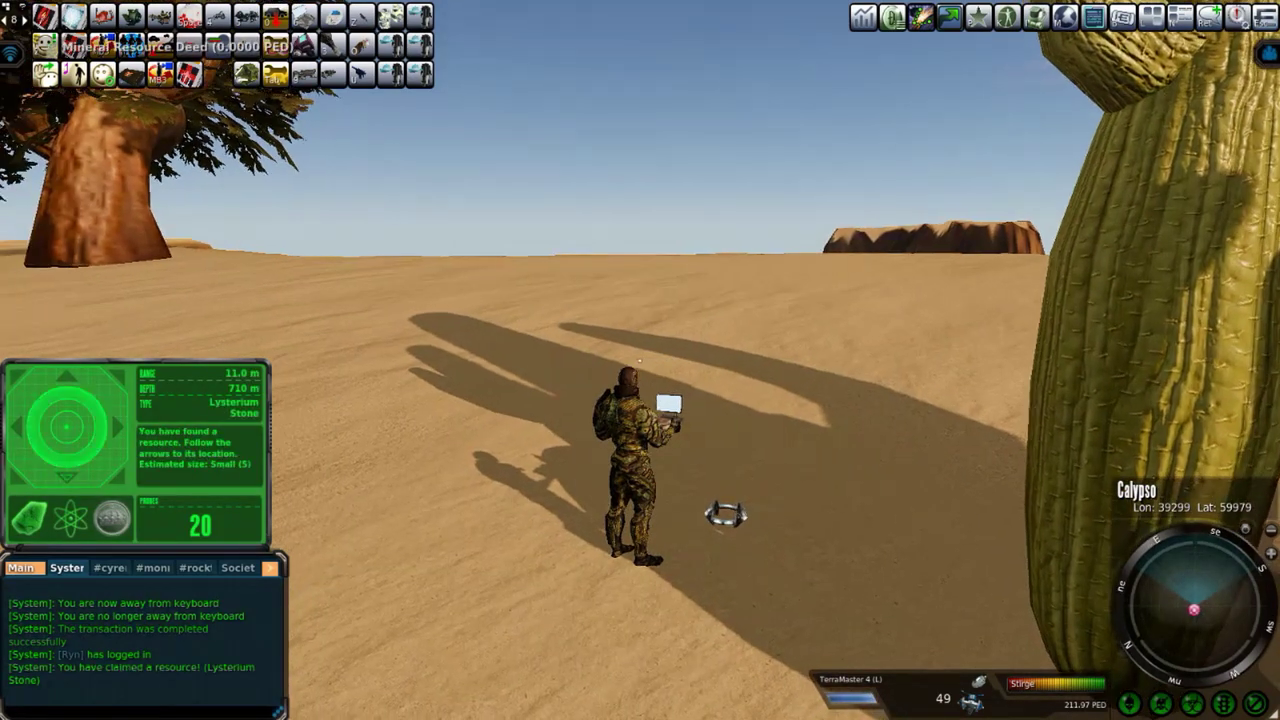
- Approach the claim marker and check the materials category of the inventory
key("w")
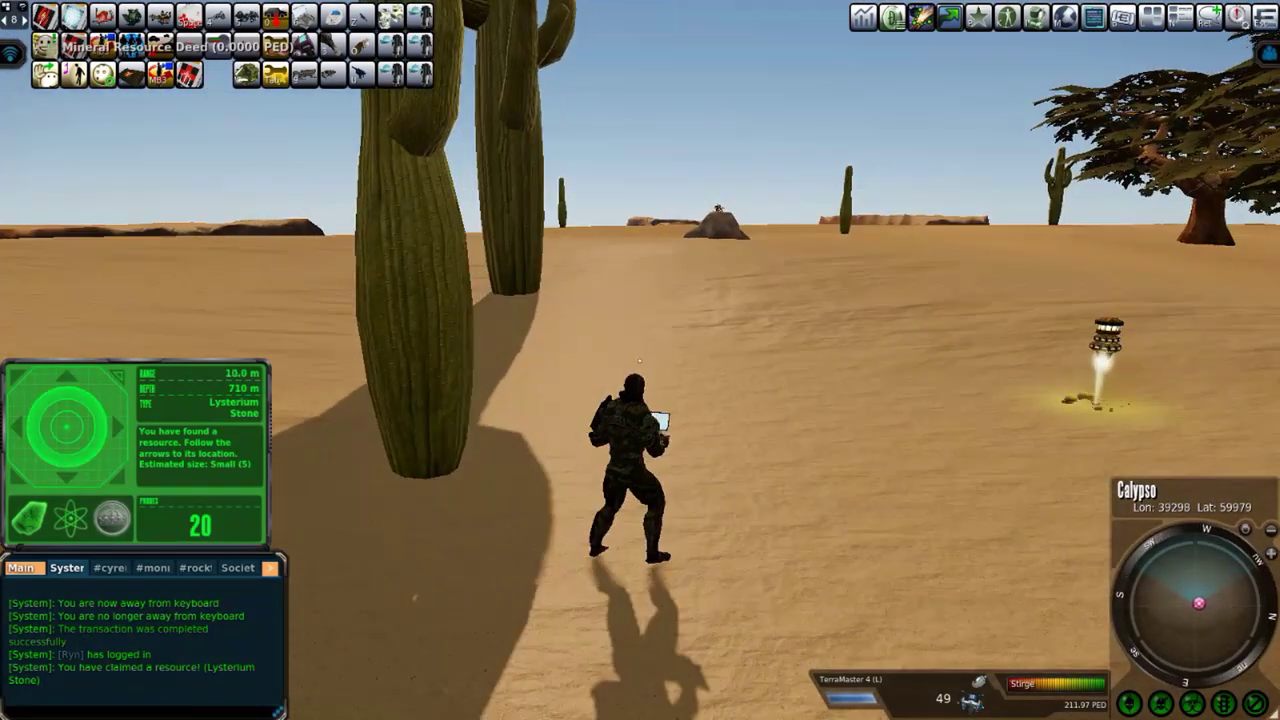
key("space")
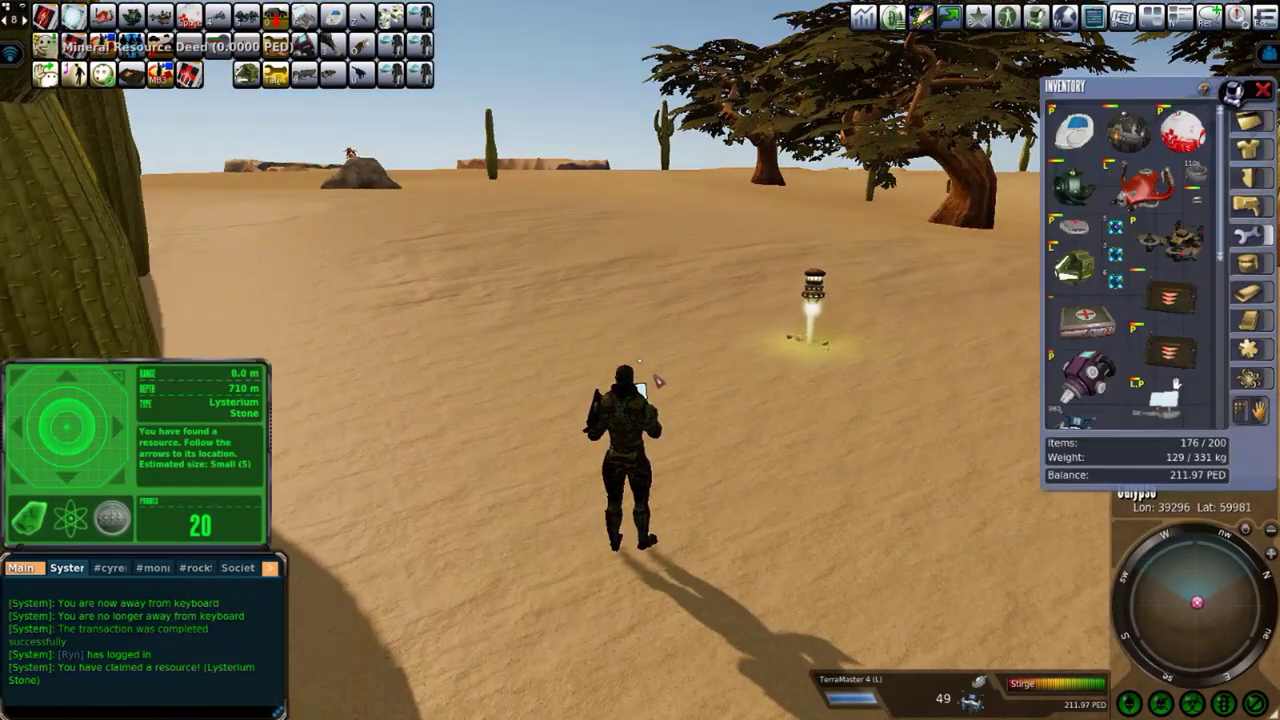
left_click(1250, 292)
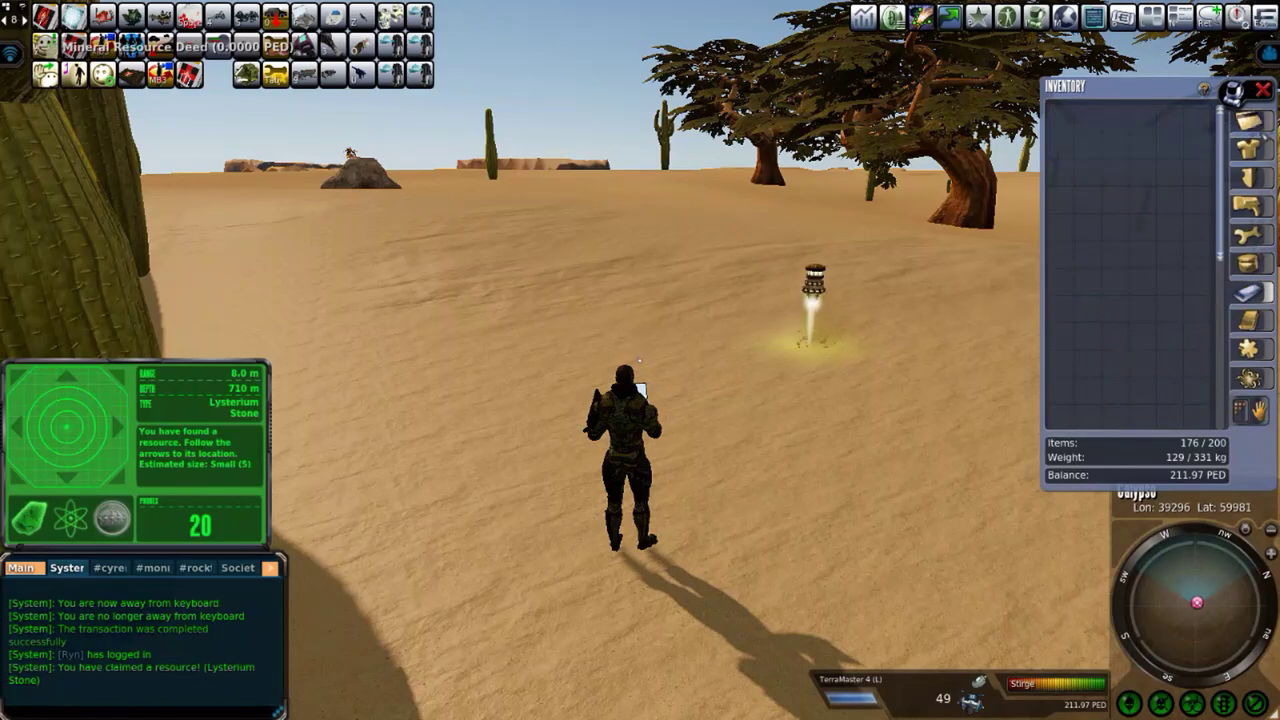
- Run west to the large rock near Lon 39238, Lat 59973, closing the inventory on the way, and survey for minerals there
key("a")
key("w")
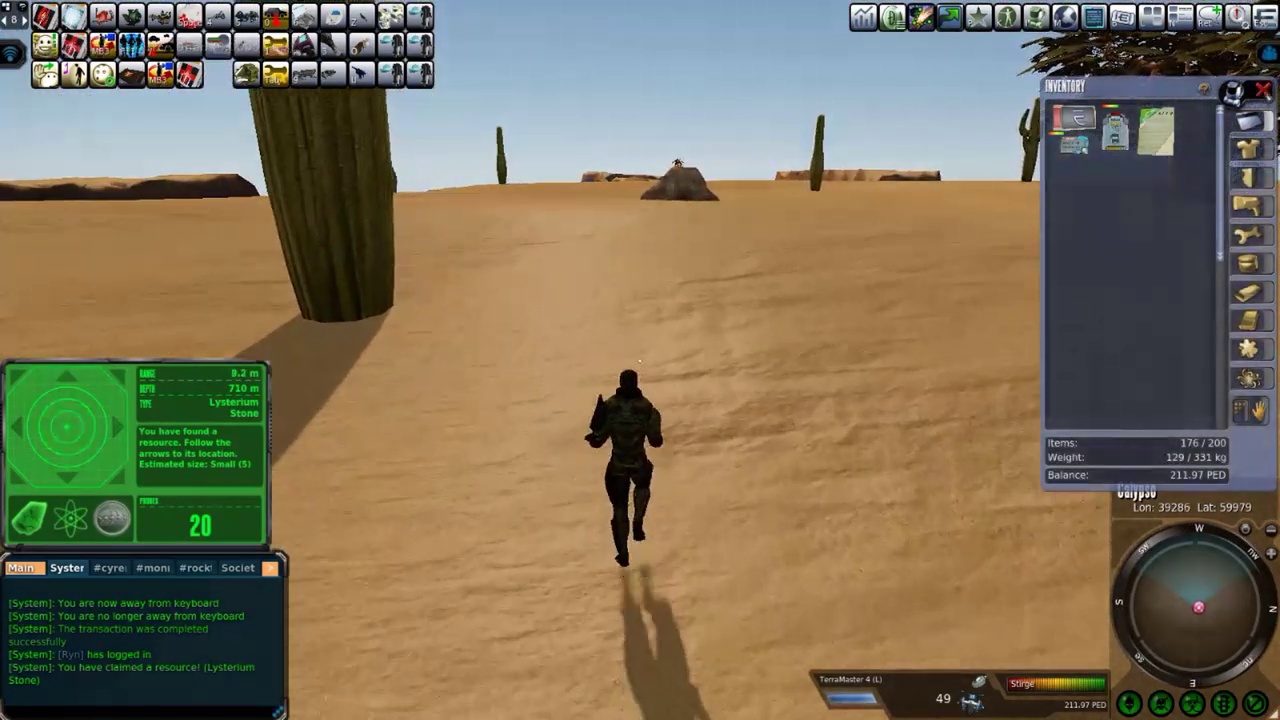
key("i")
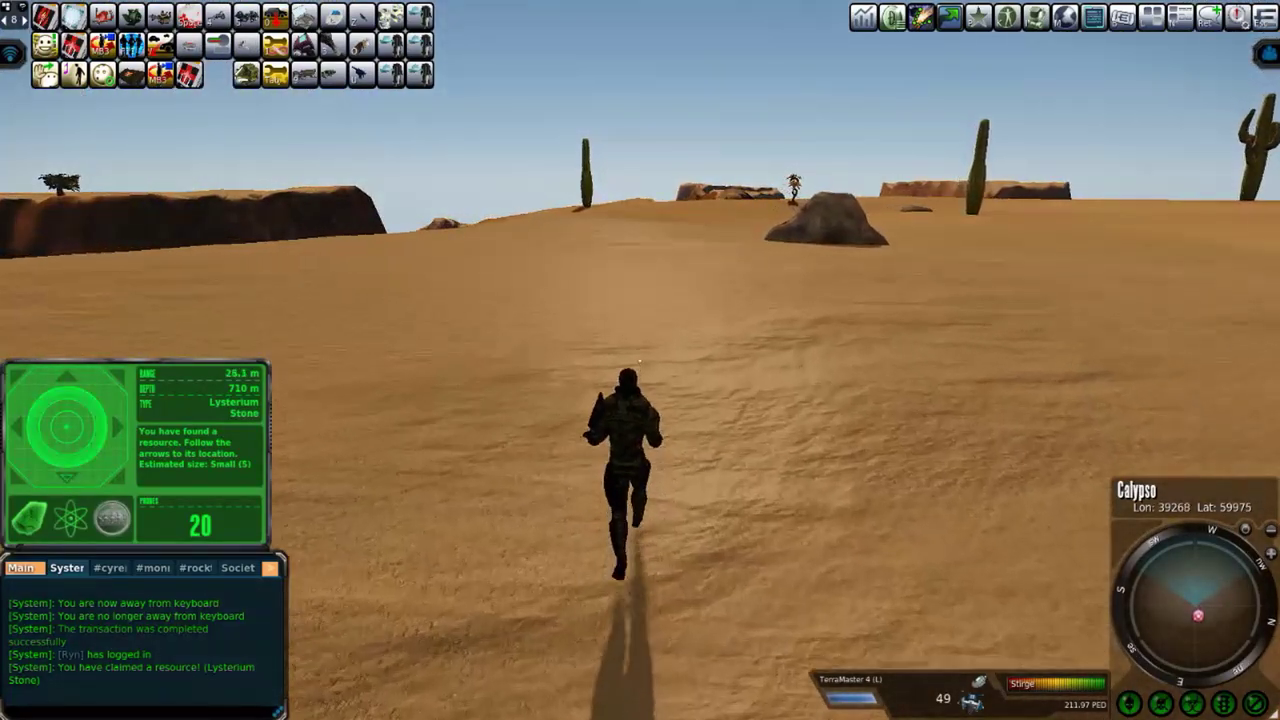
key("space")
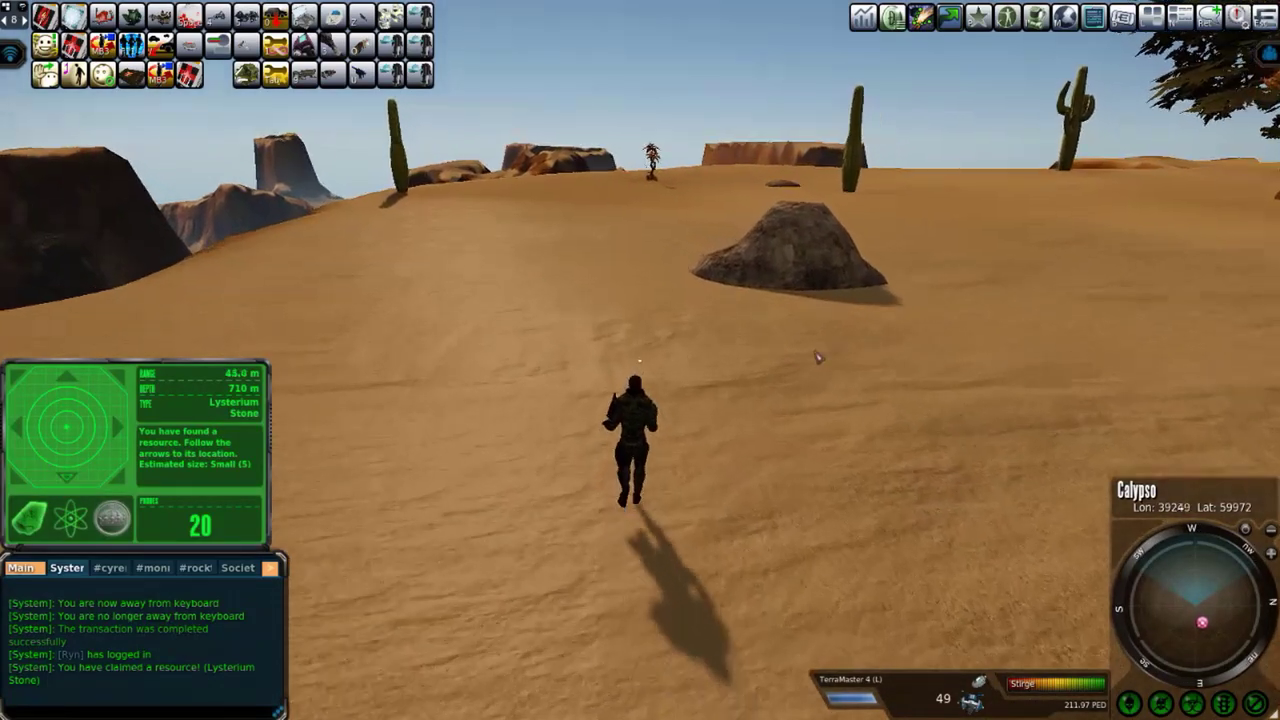
key("f")
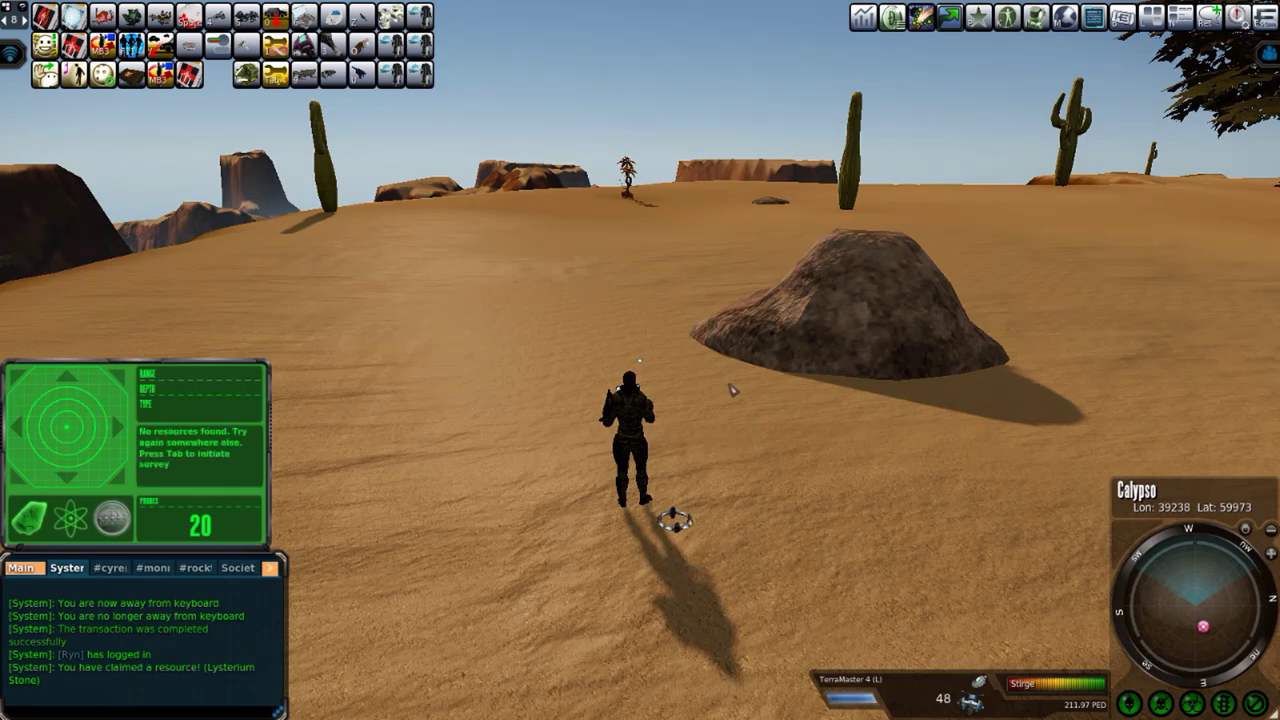
- Run west past the rock to about Lon 39177, Lat 59973, near the small palm-like tree, and survey for minerals
key("w")
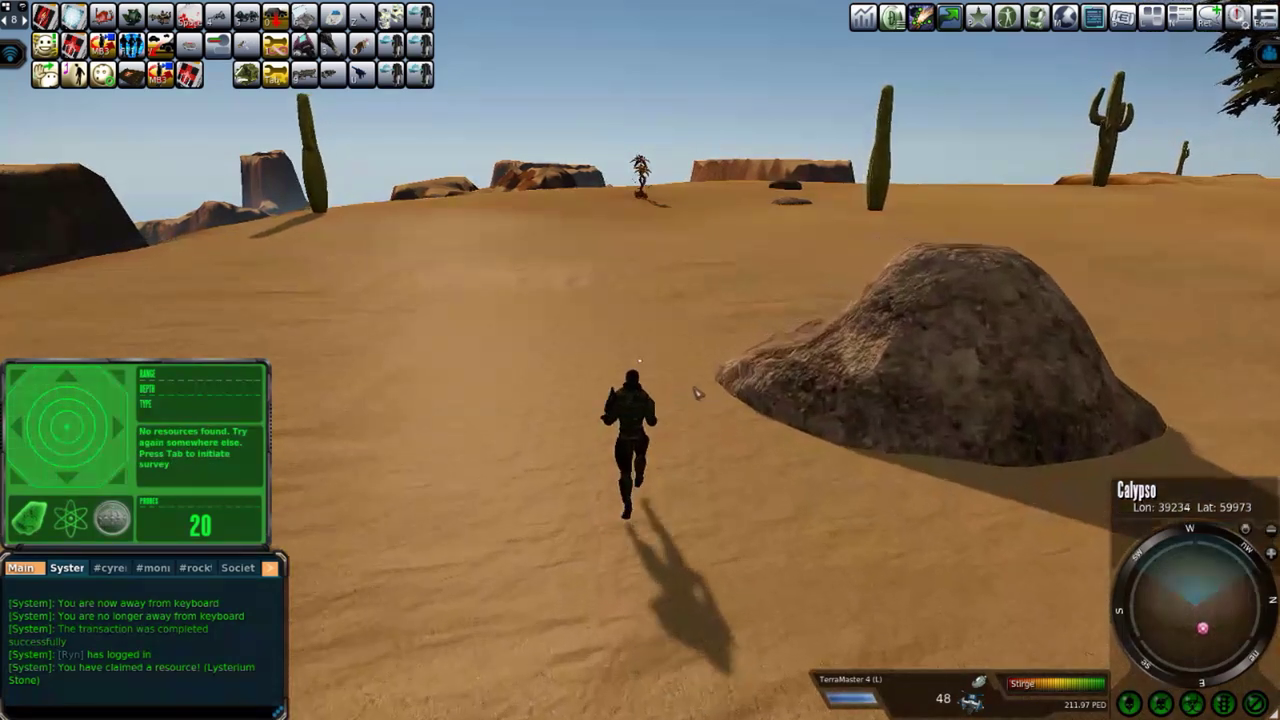
key("a")
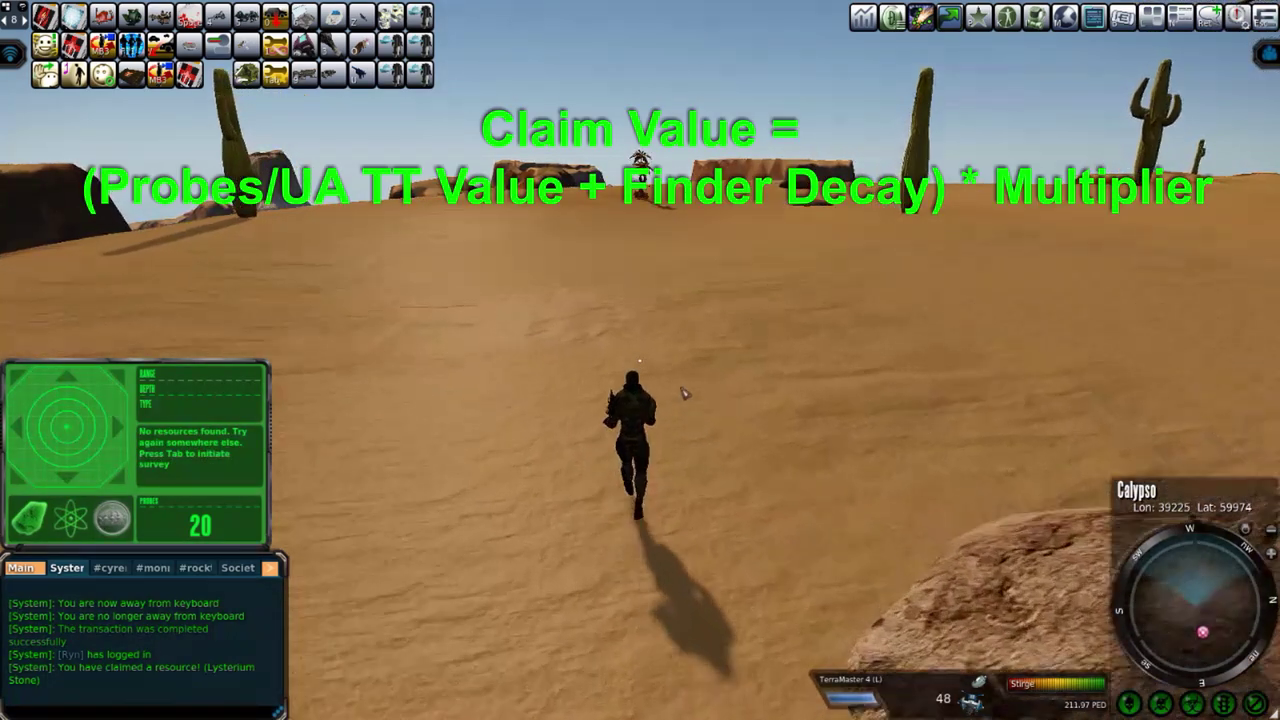
key("w")
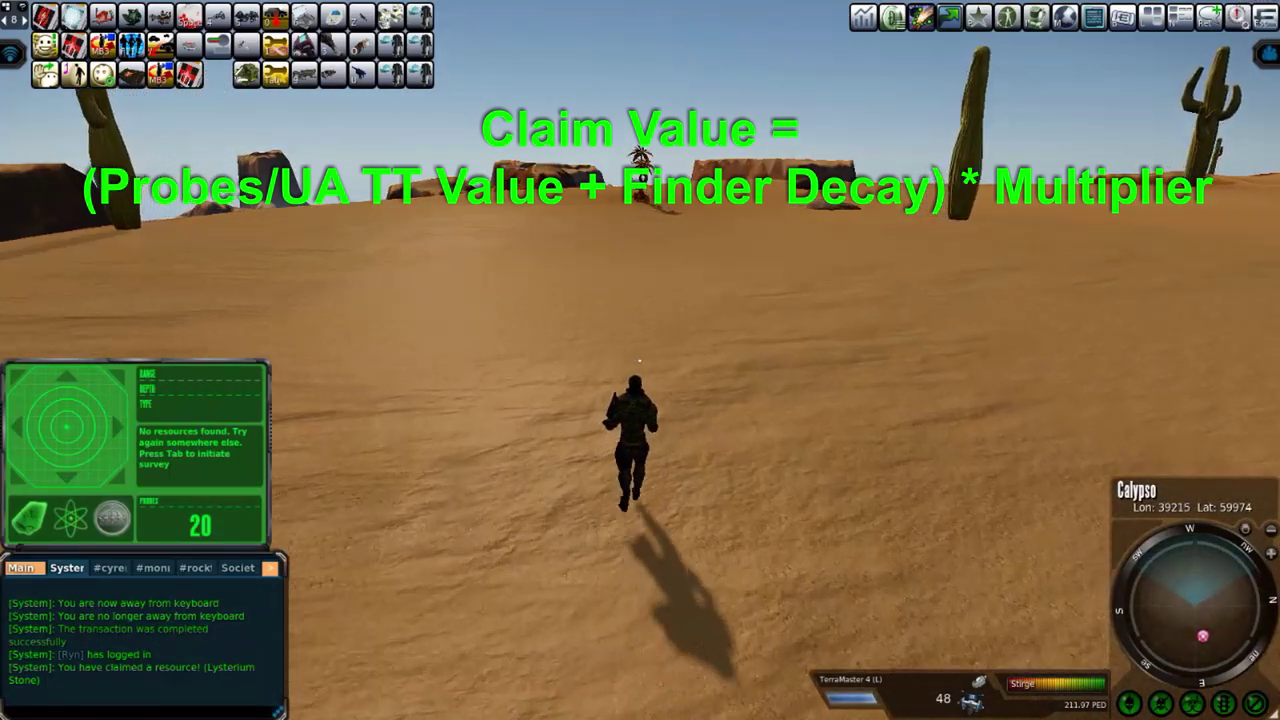
key("w")
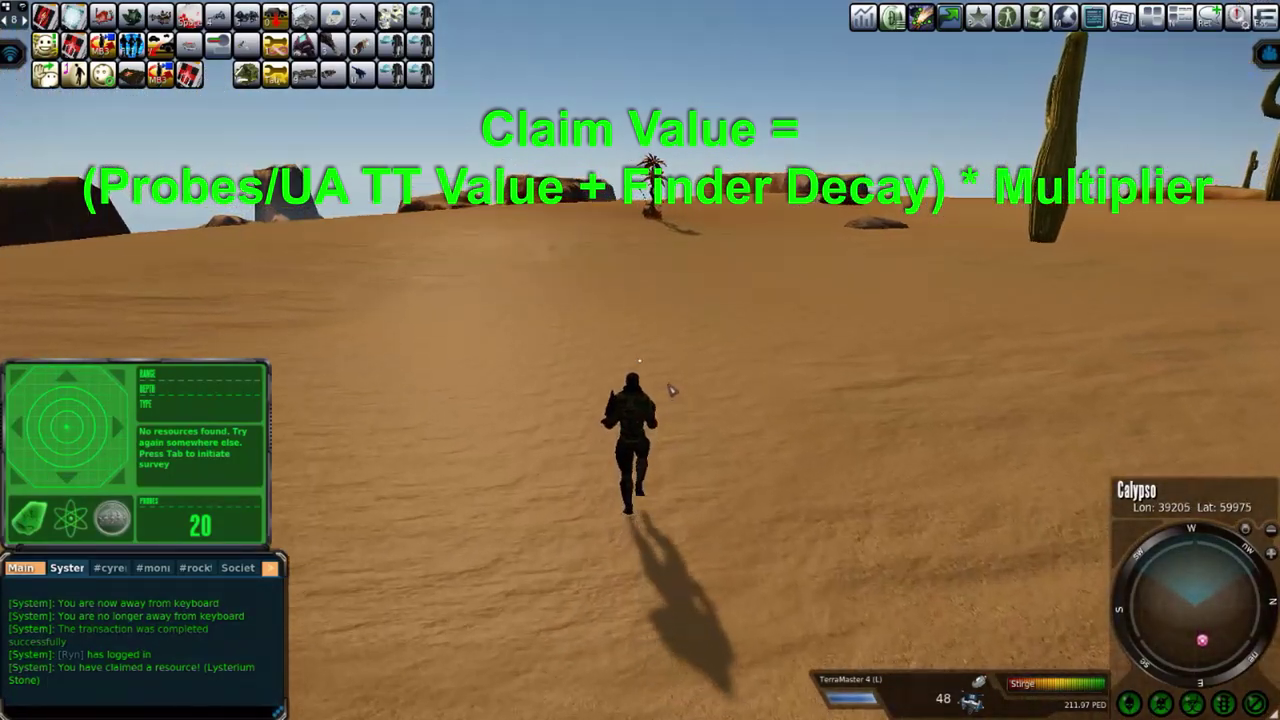
key("w")
key("a")
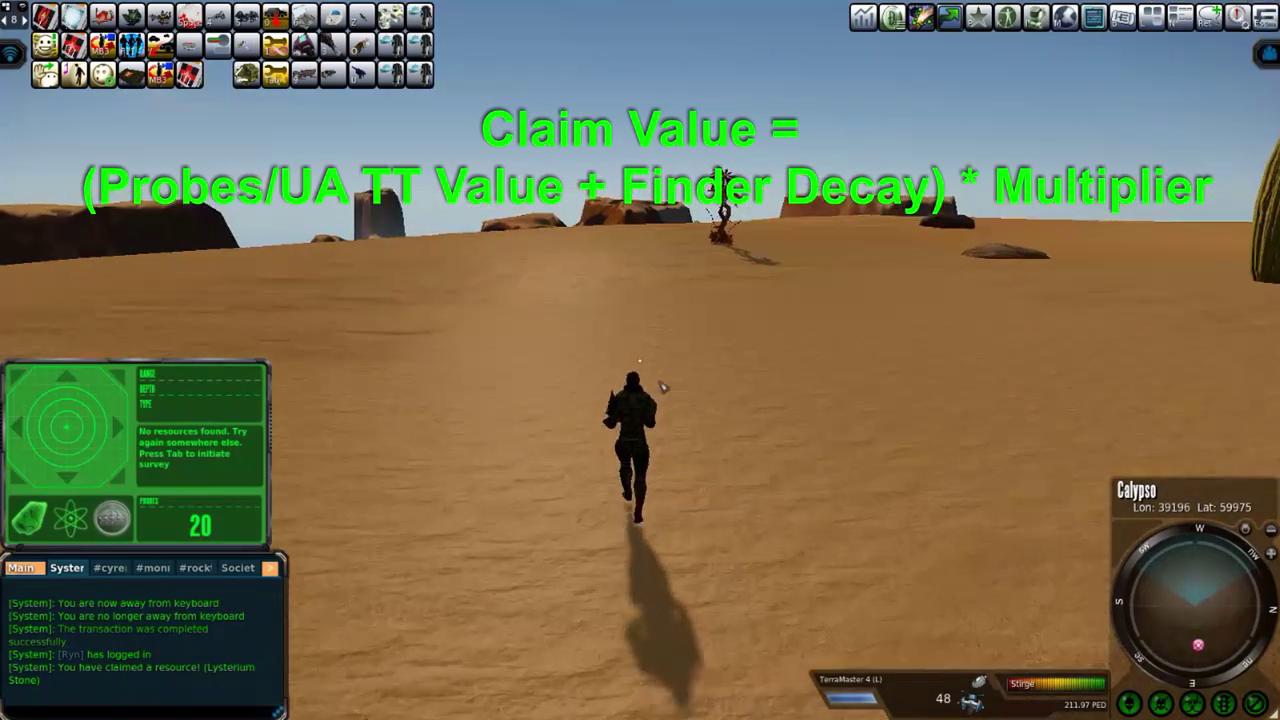
key("w")
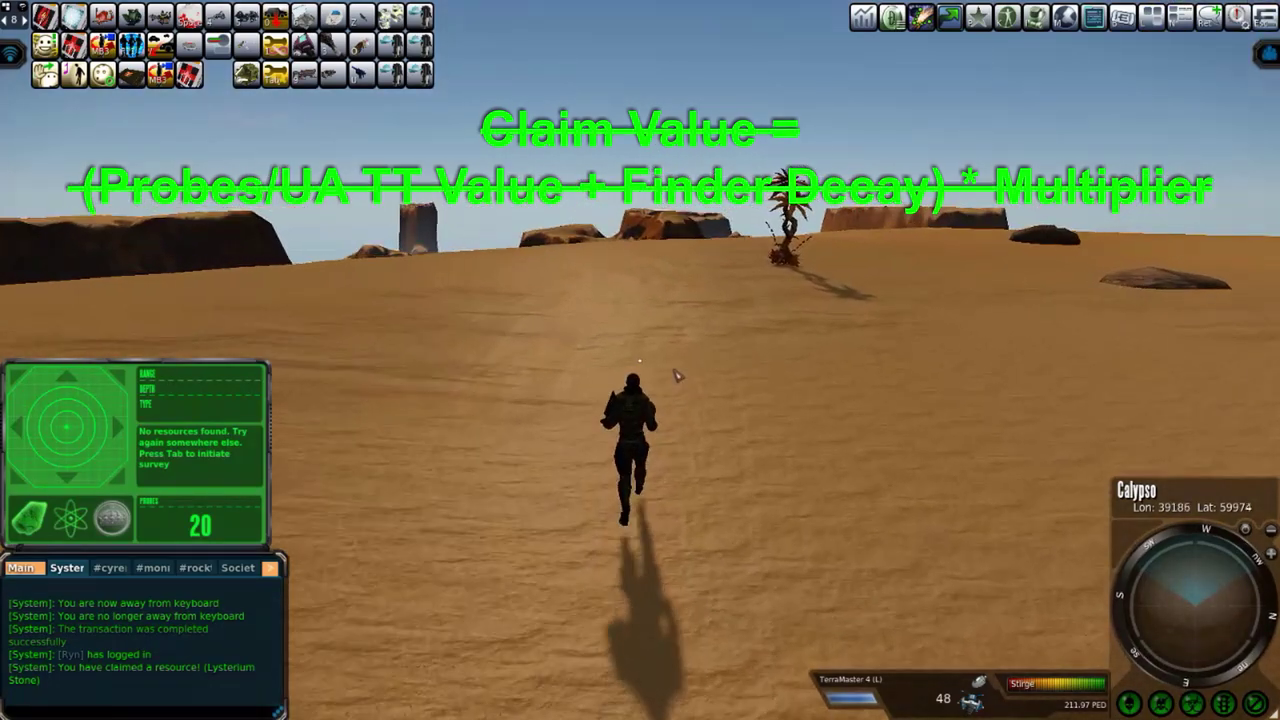
key("w")
key("a")
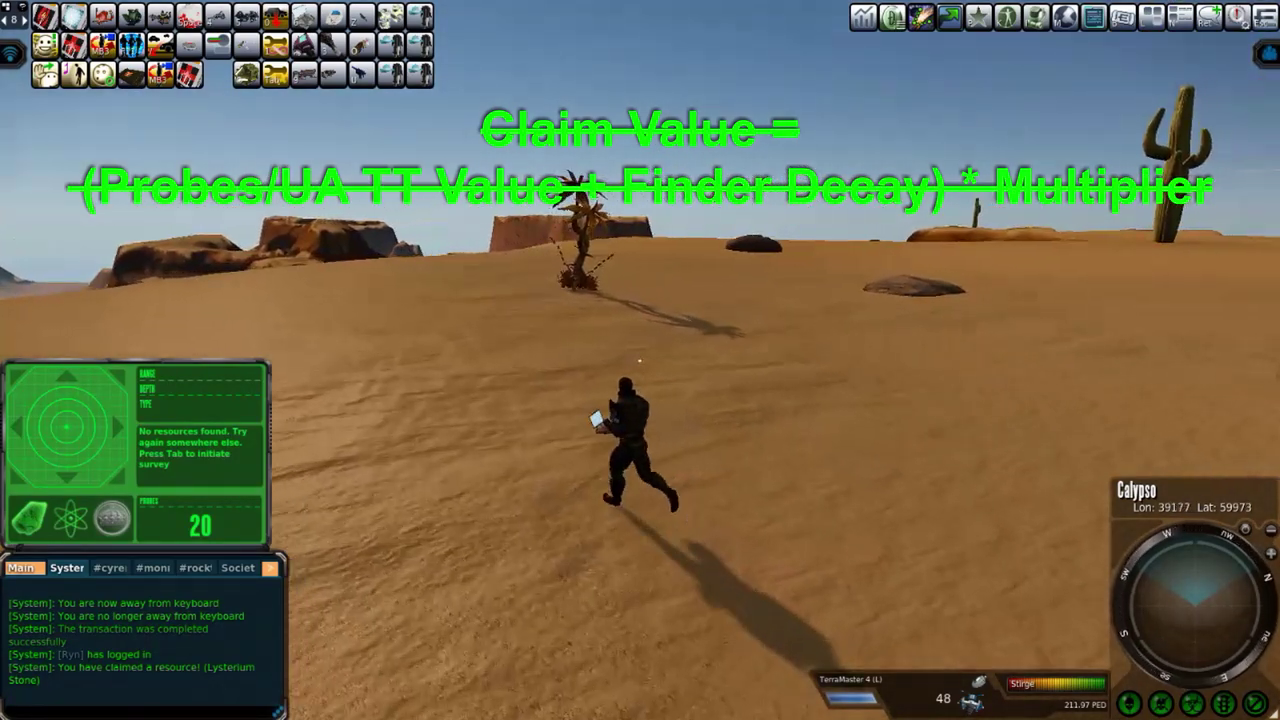
- Run northwest to the canyon edge at Lon 39097, Lat 60016, and survey for minerals there
key("w")
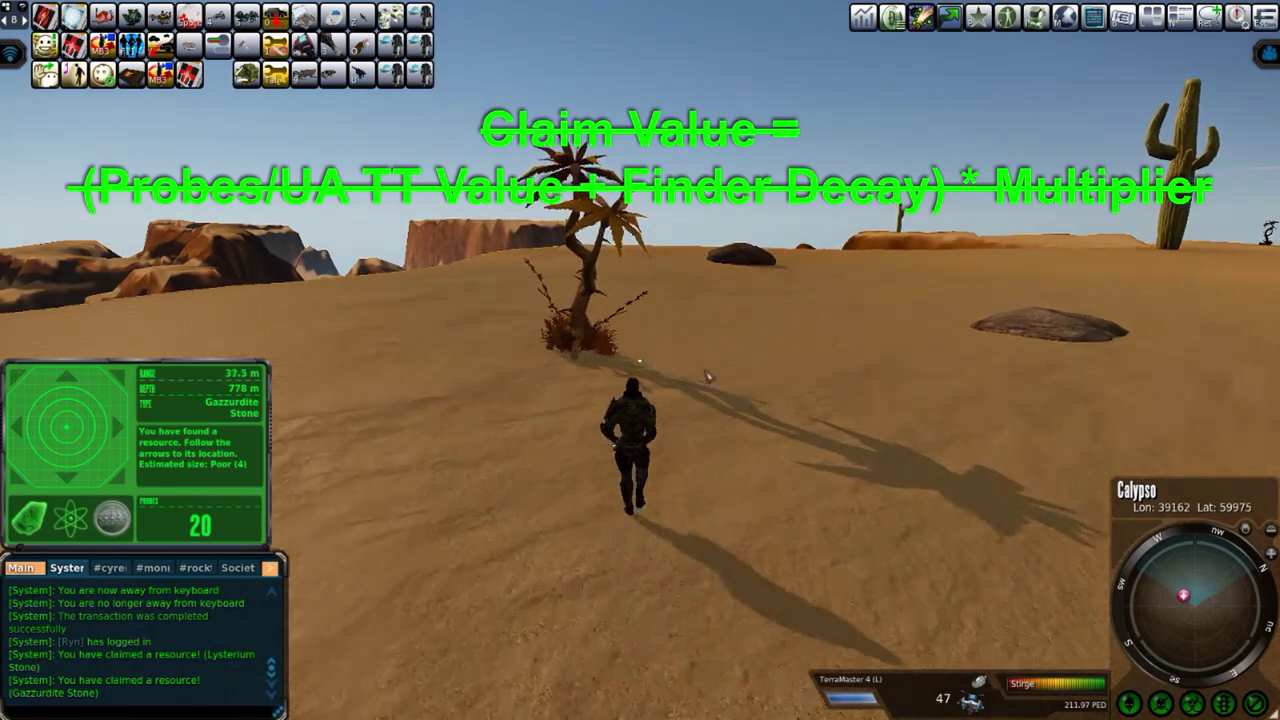
key("w")
key("a")
key("d")
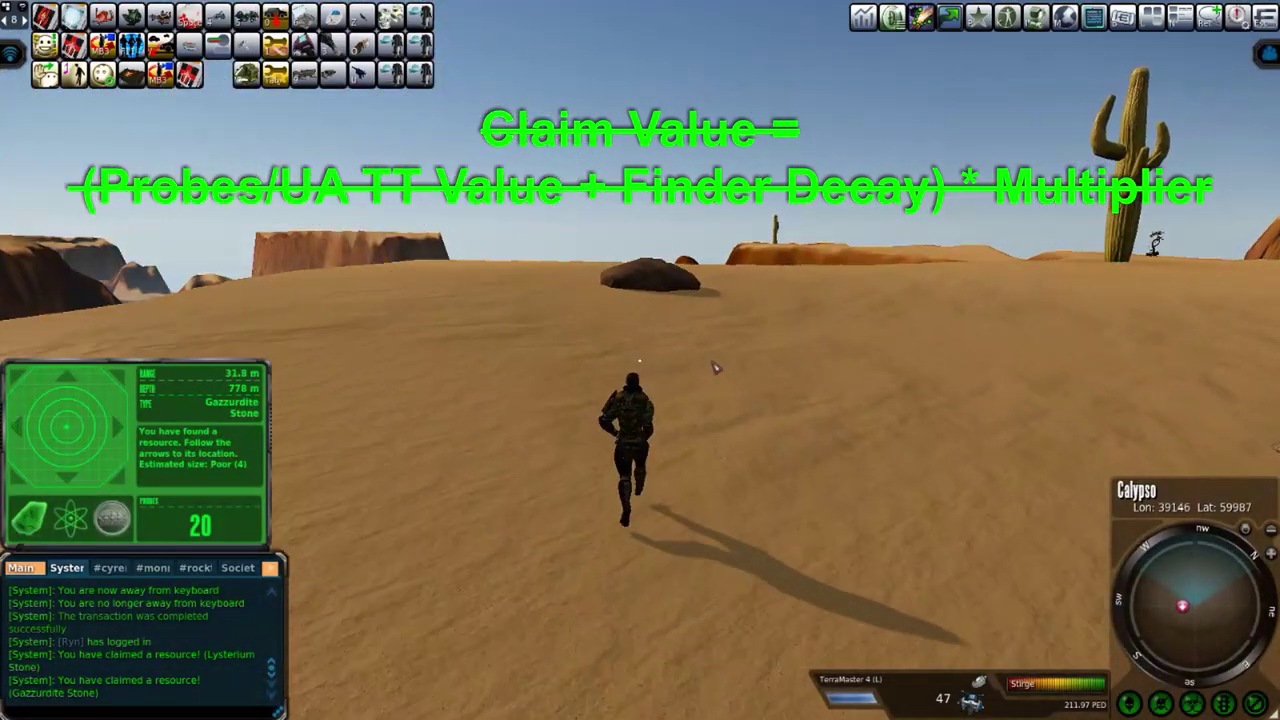
key("a")
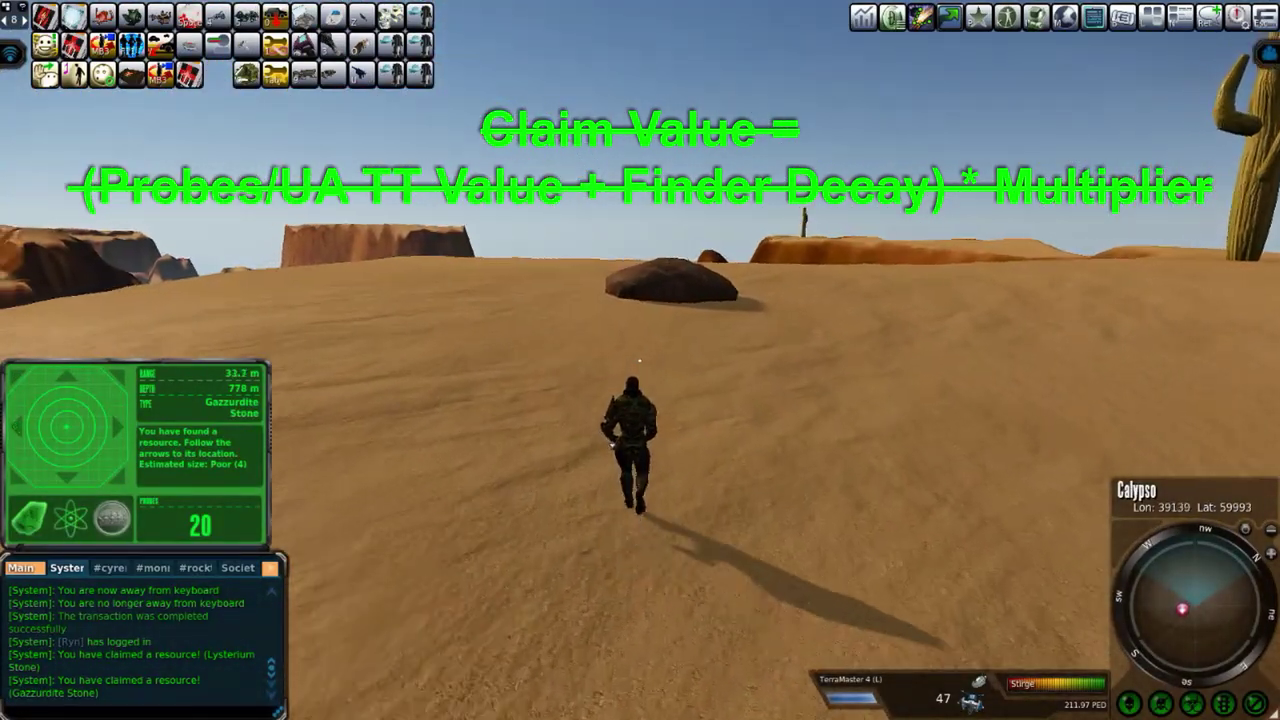
key("a")
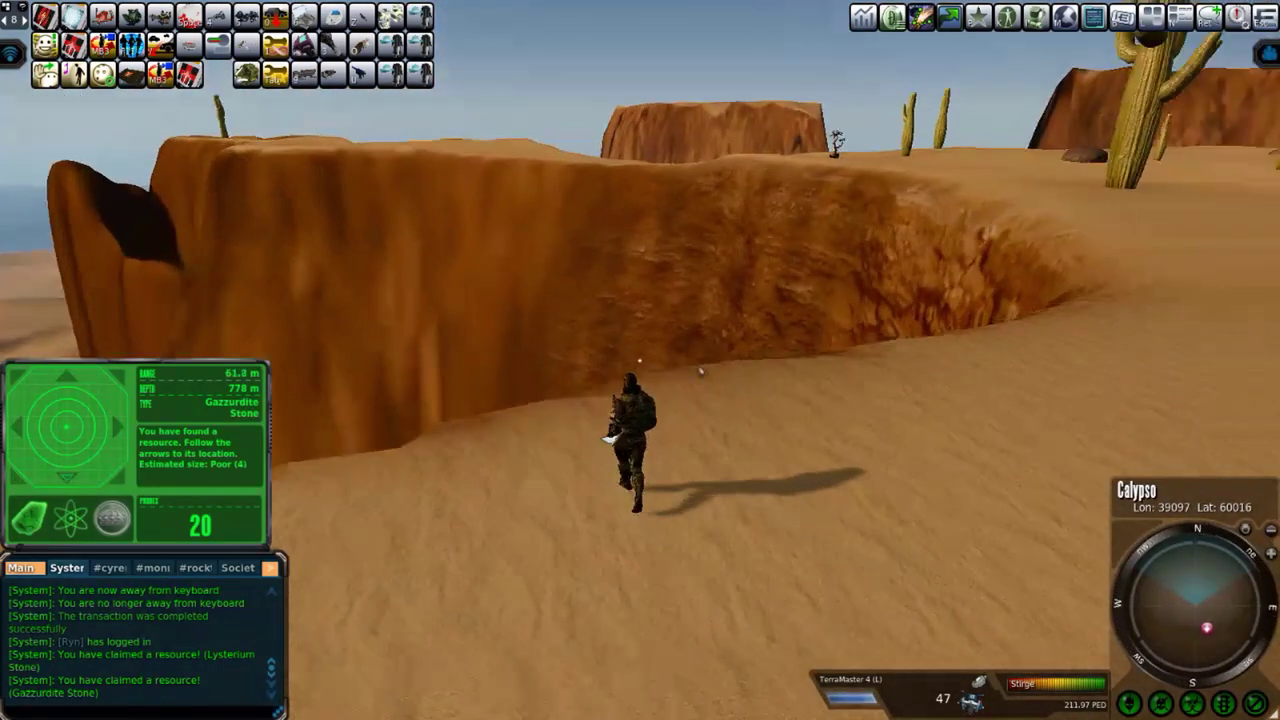
left_click(640, 361)
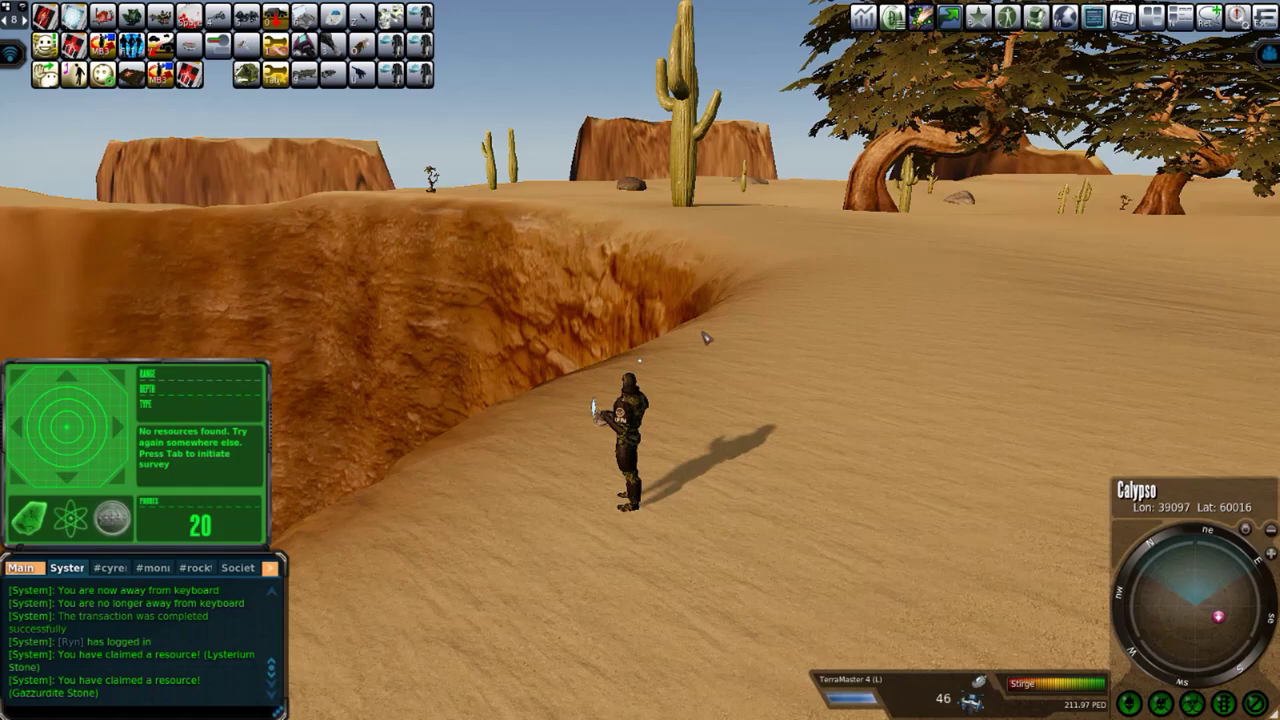
- Run northeast along the canyon edge to Lon 39140, Lat 60061, between the tall cactus and the tree, and survey for minerals
key("w")
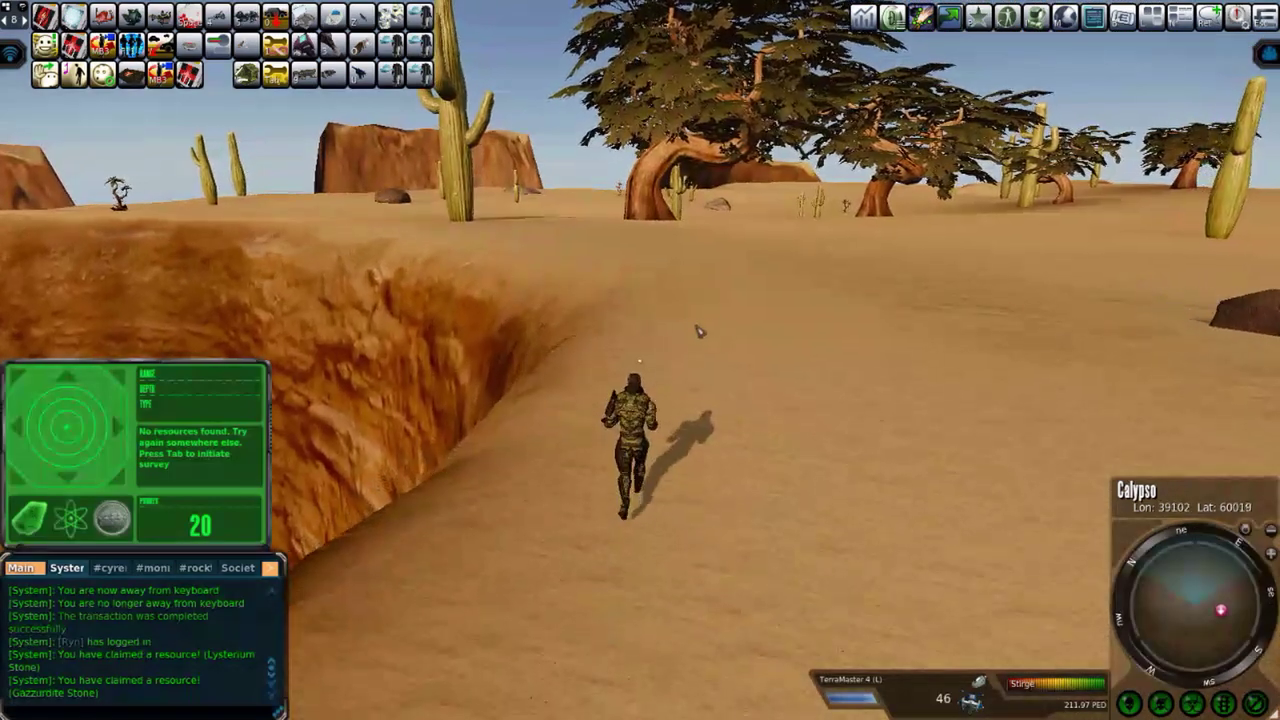
key("w")
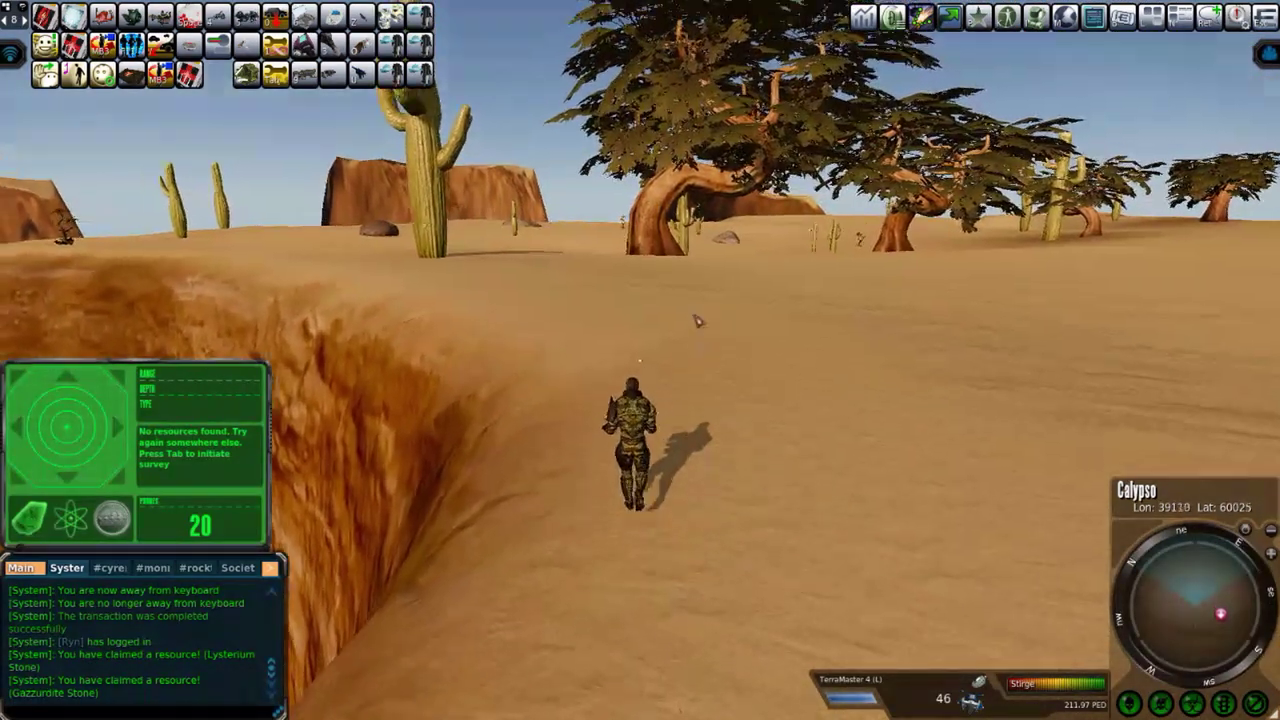
key("w")
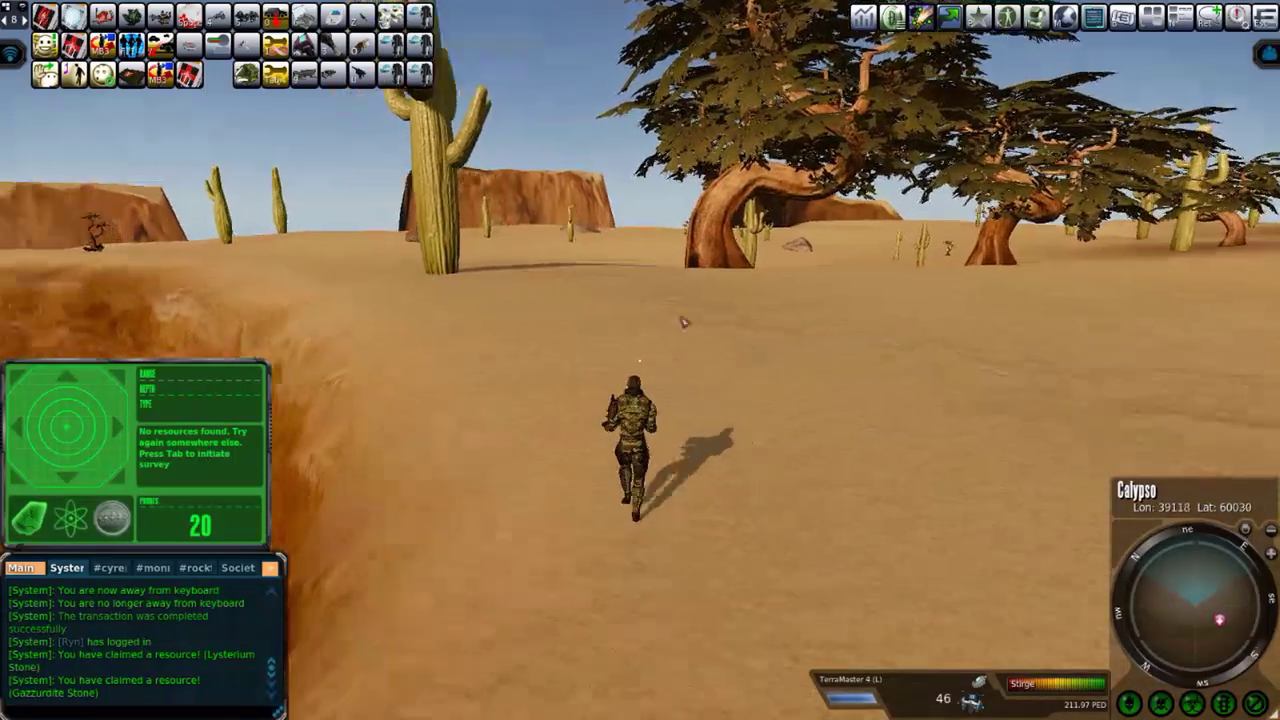
key("w")
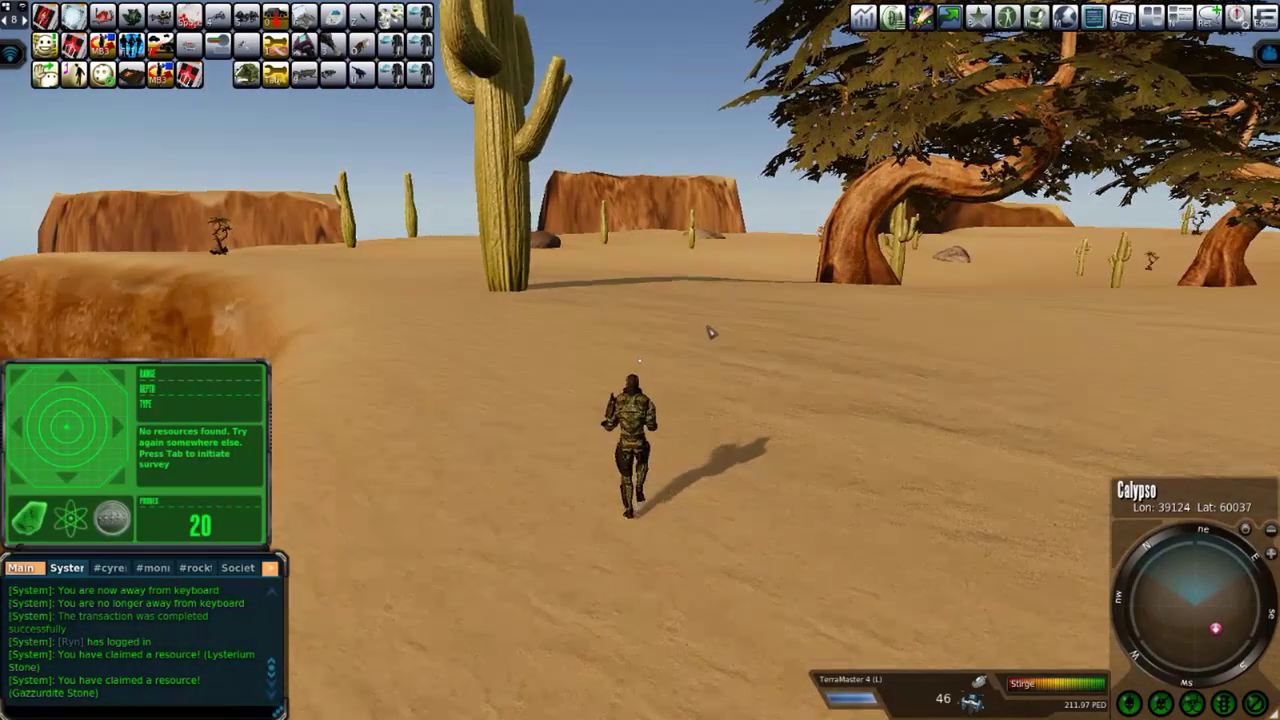
key("w")
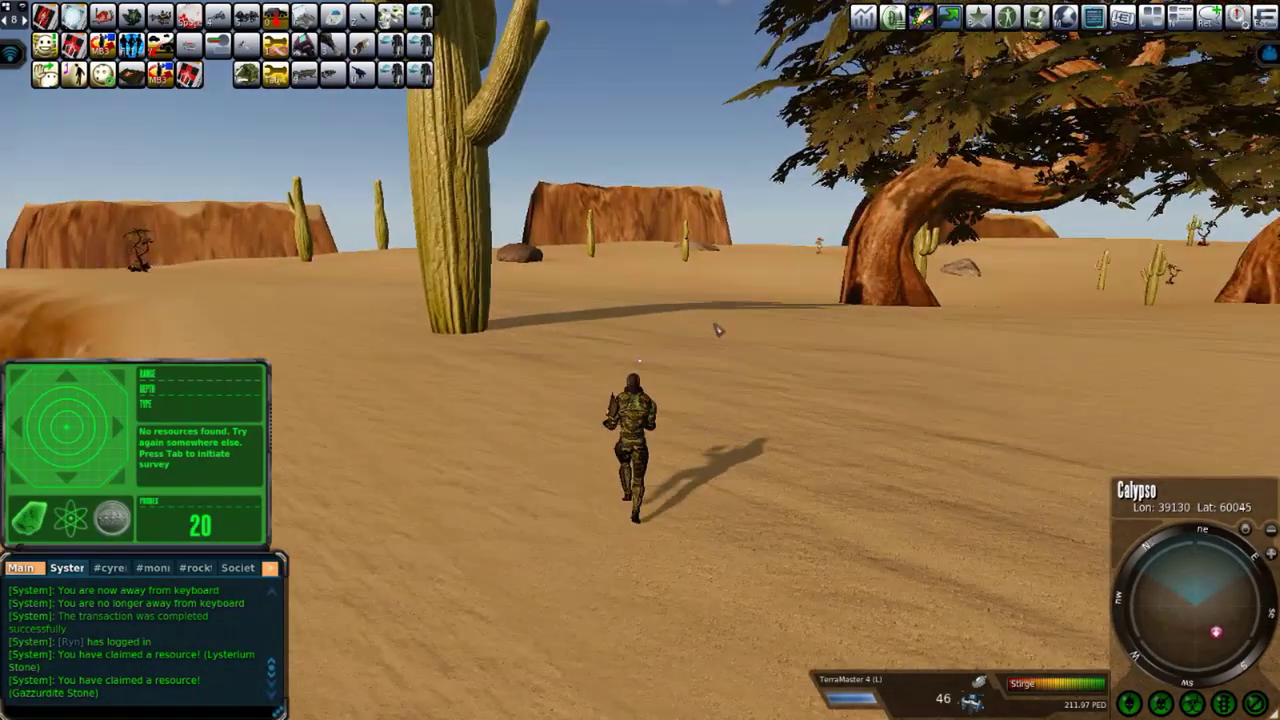
key("w")
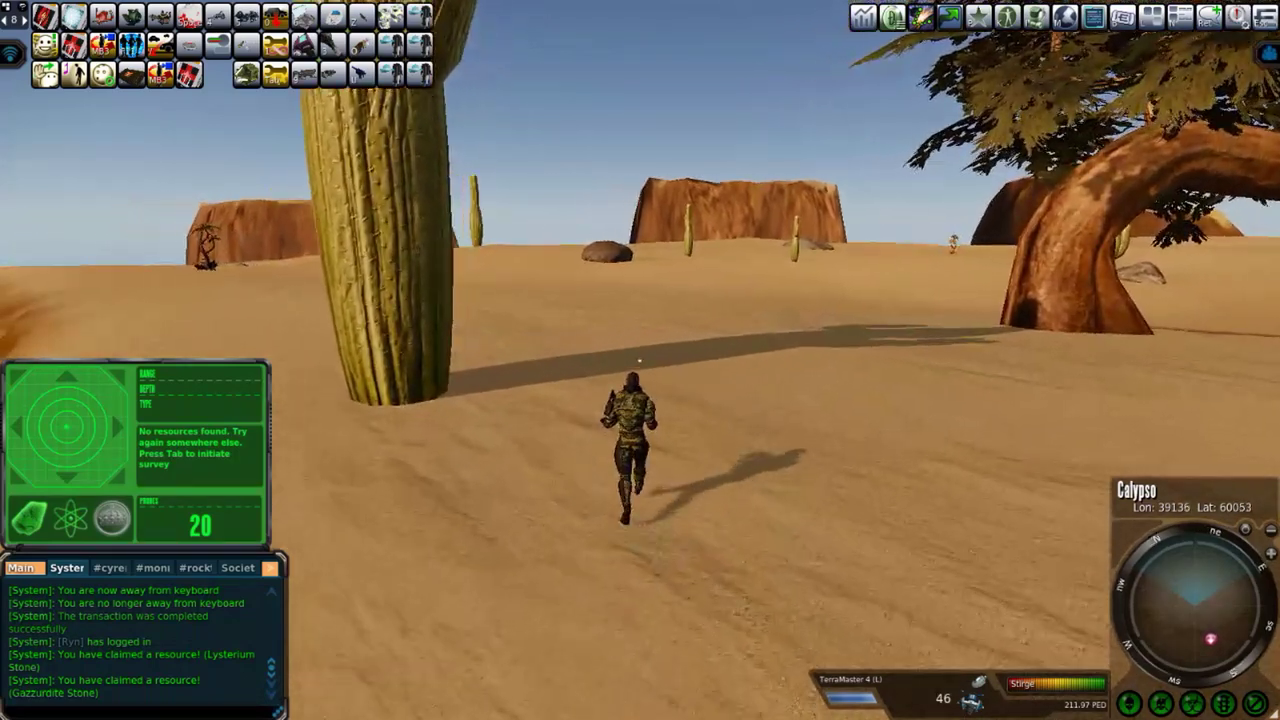
key("w")
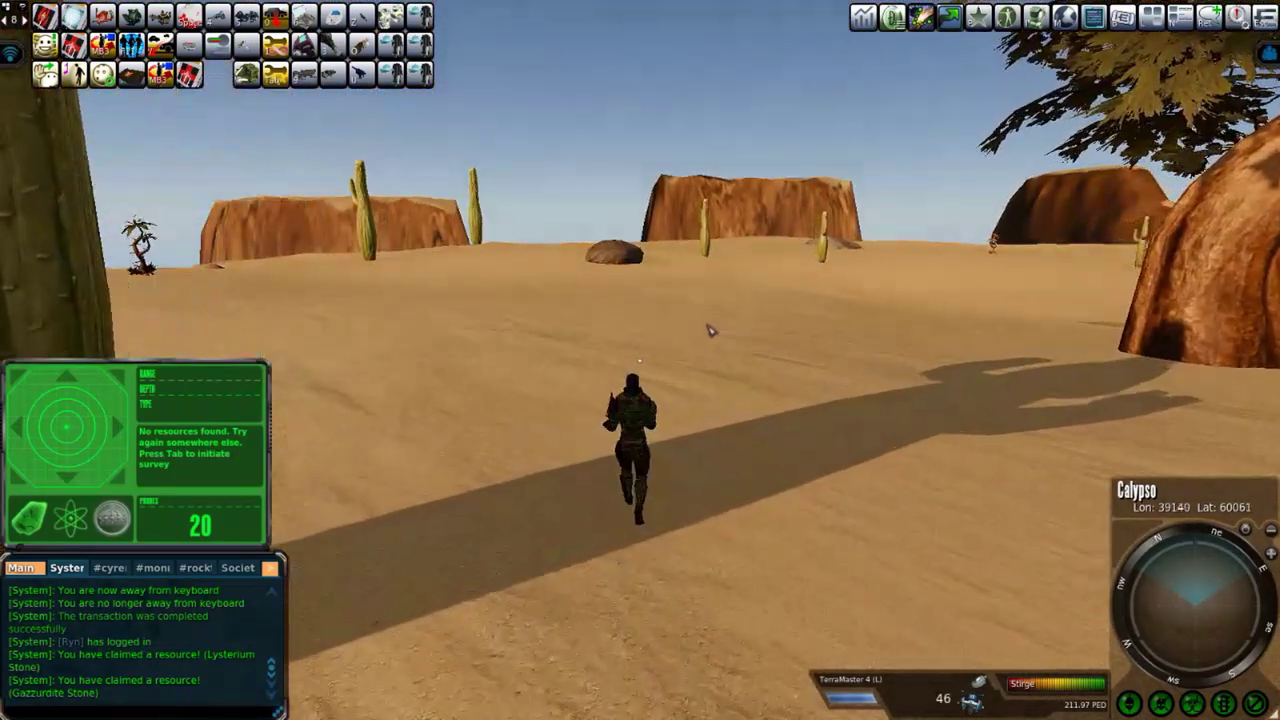
key("Tab")
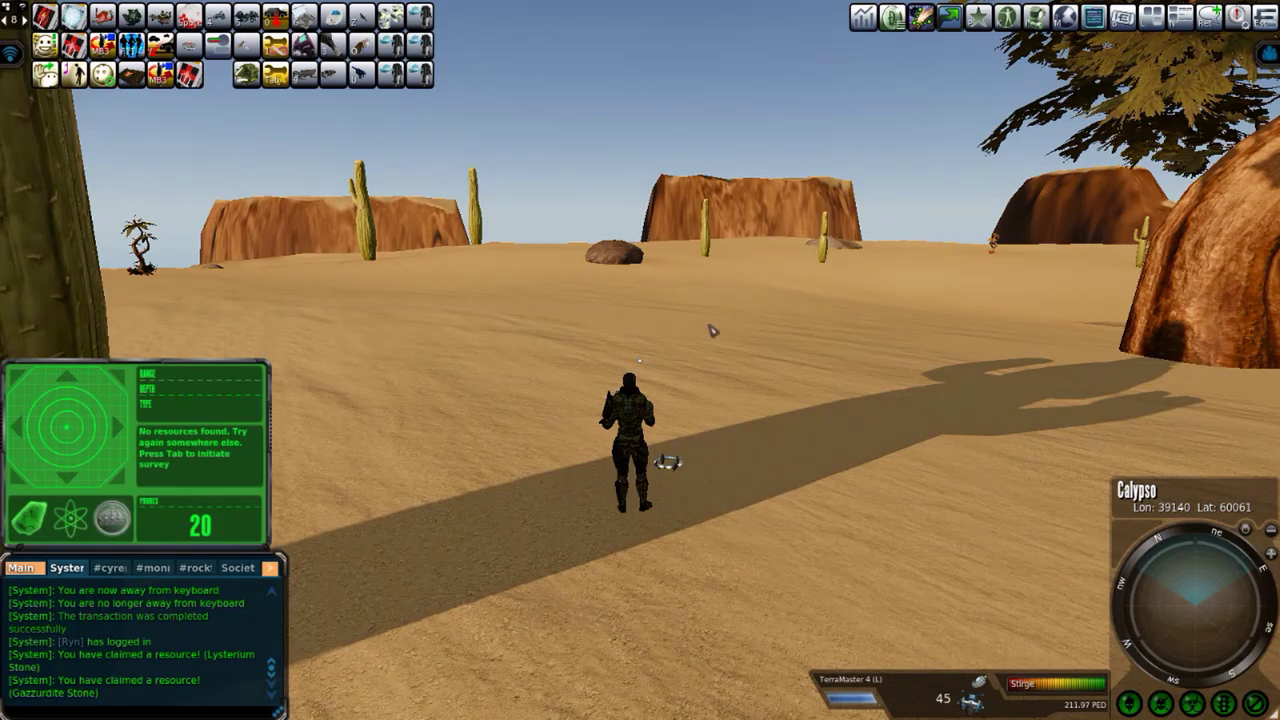
- Run northwest to about Lon 39120, Lat 60126 on the open sand plateau and survey for minerals there
key("w")
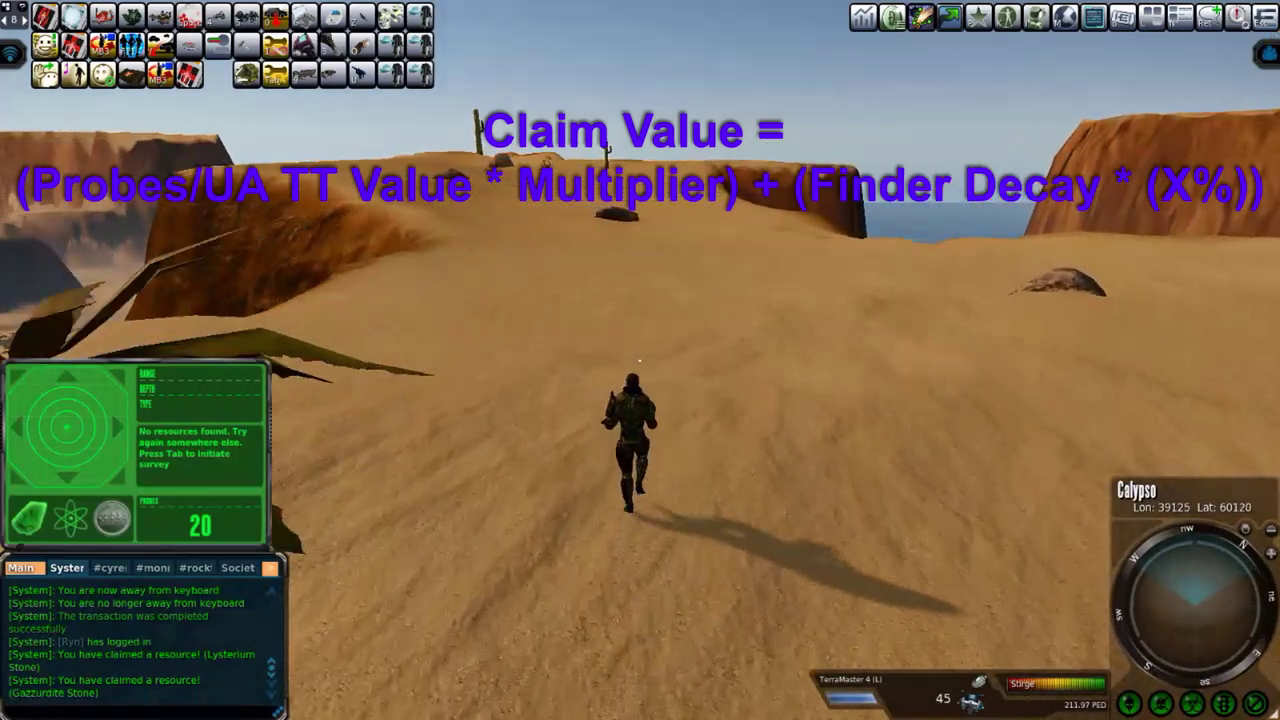
key("Tab")
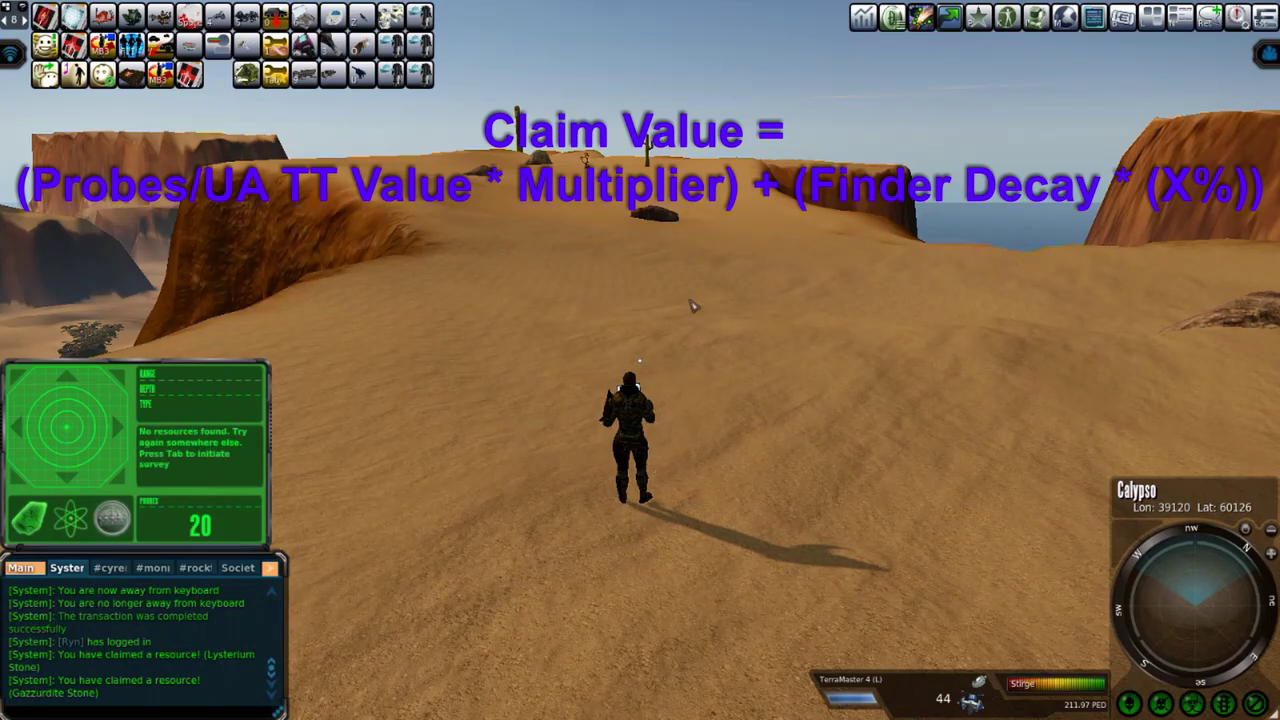
- Run northwest past the dark rock to about Lon 39065, Lat 60163 and survey for minerals there
key("w")
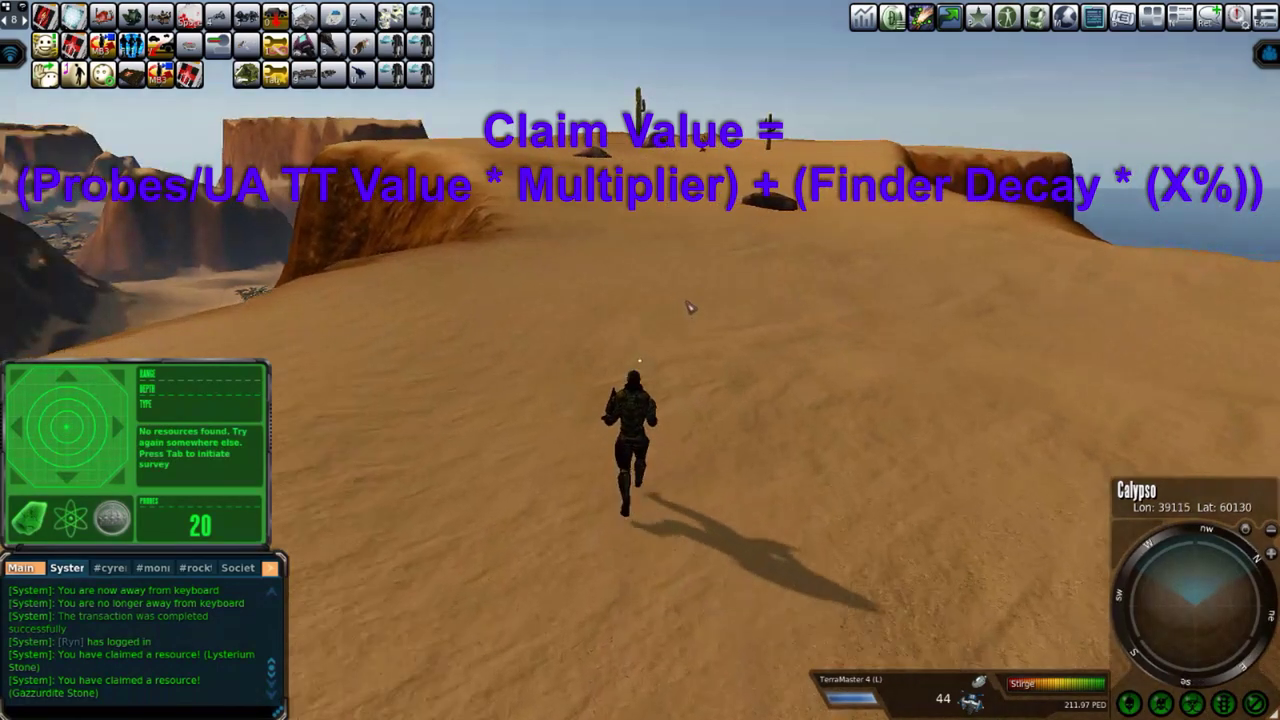
key("w")
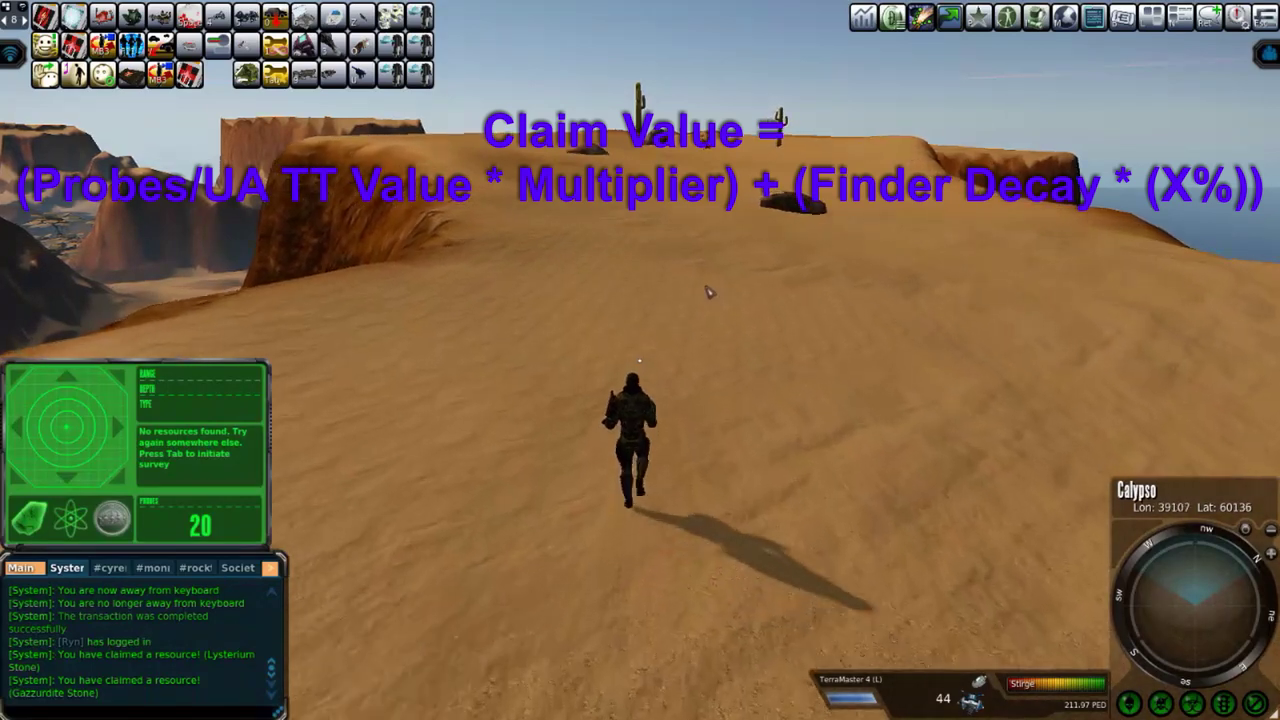
key("w")
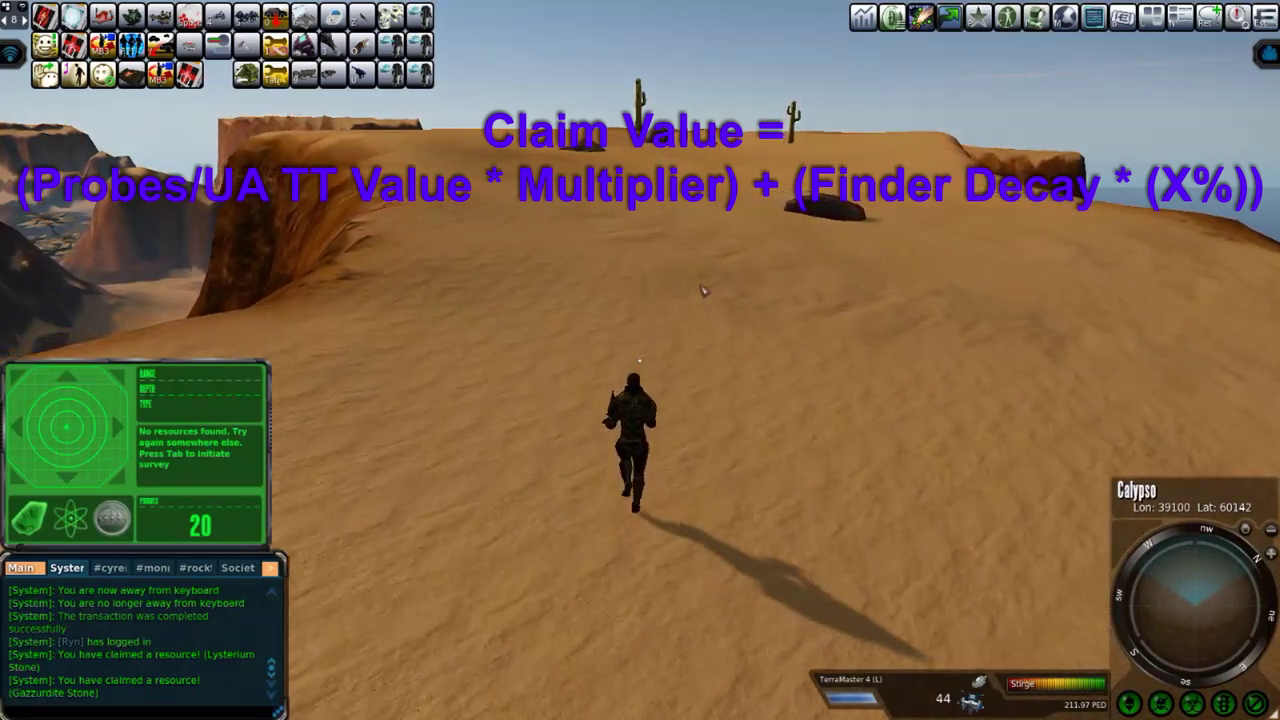
key("w")
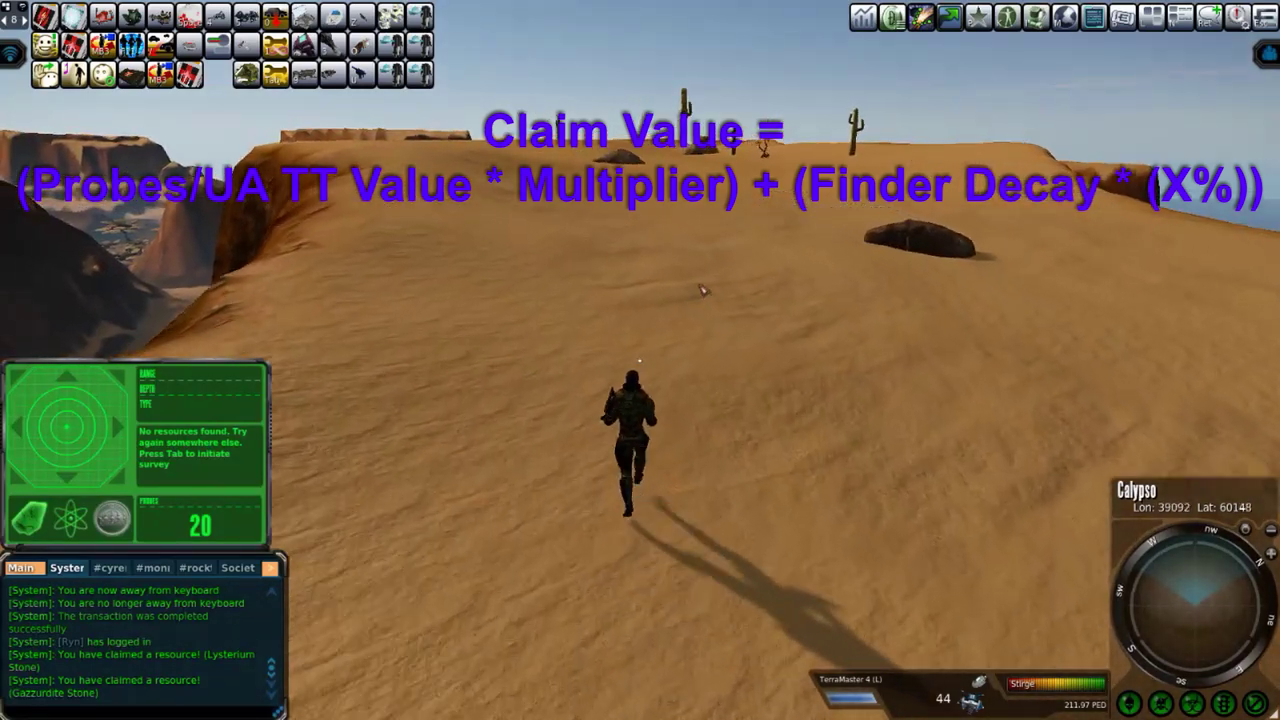
key("w")
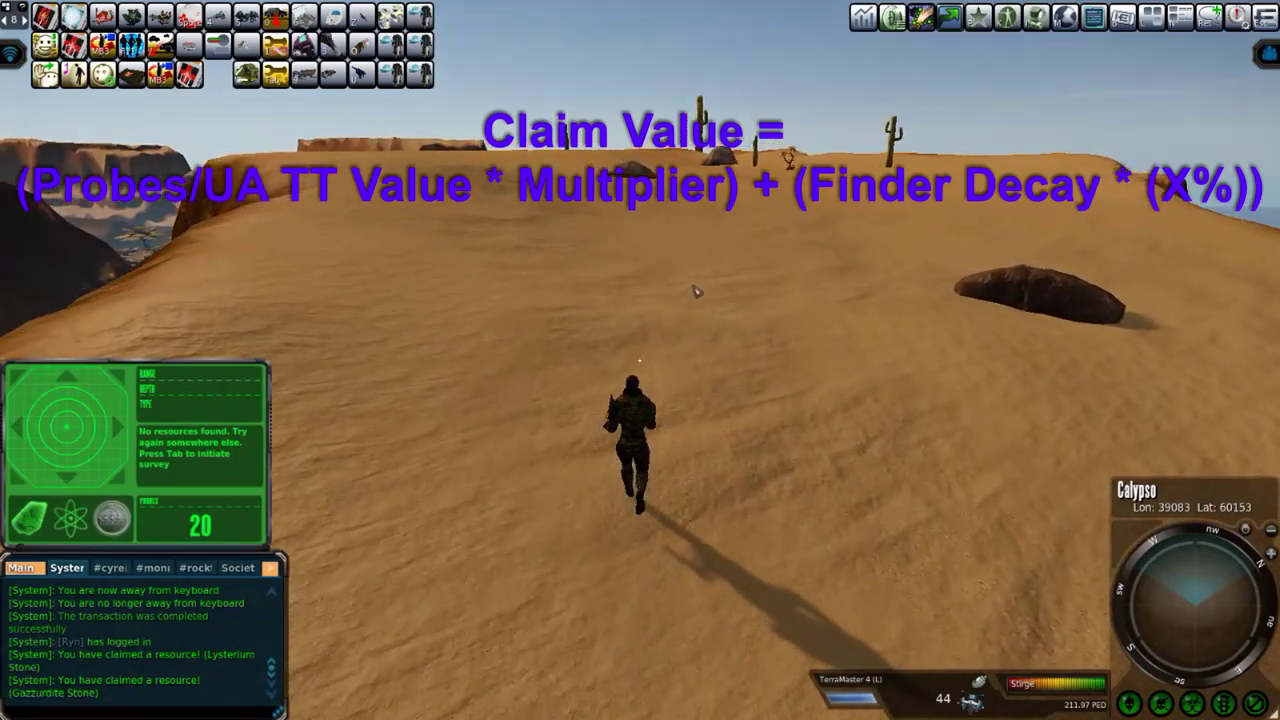
key("w")
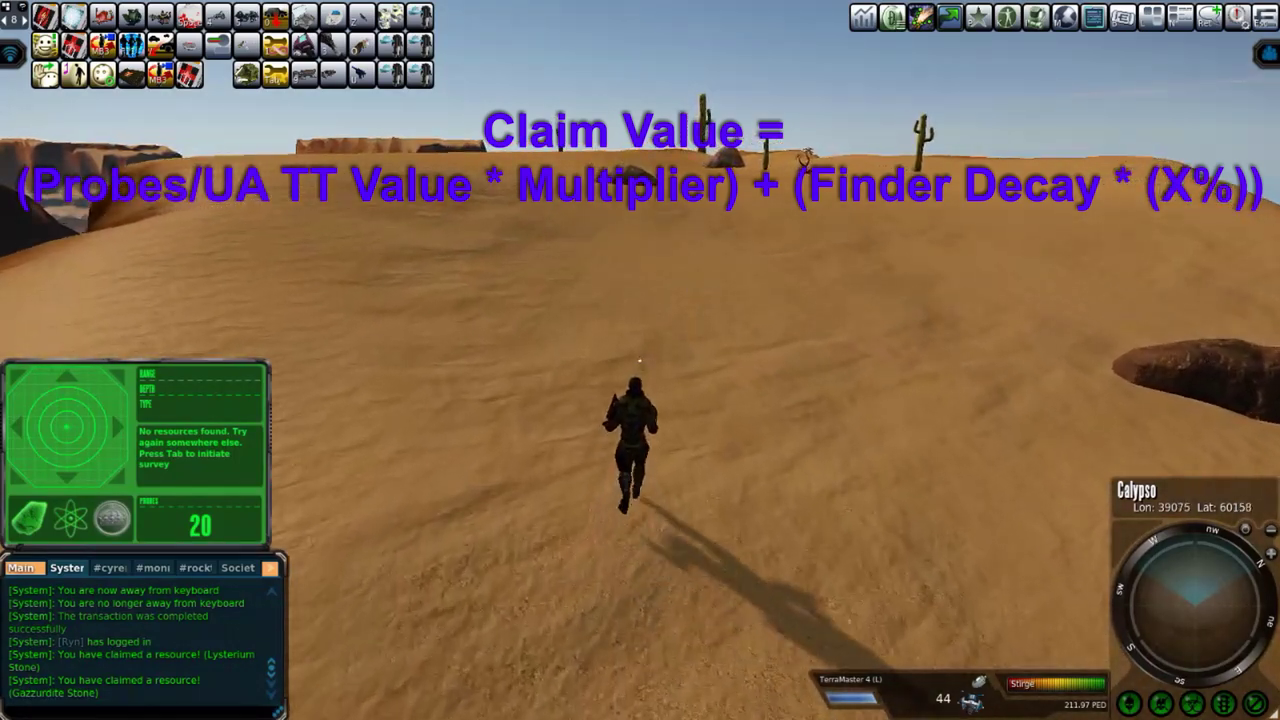
key("w")
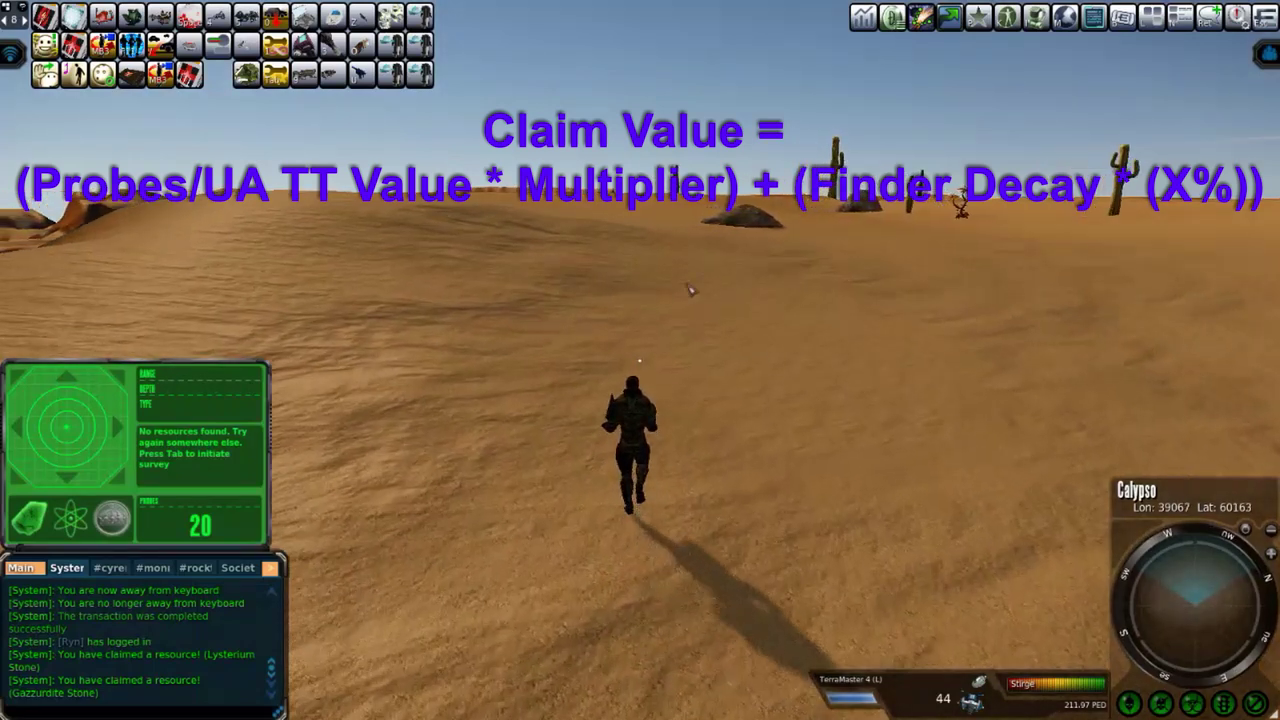
key("Tab")
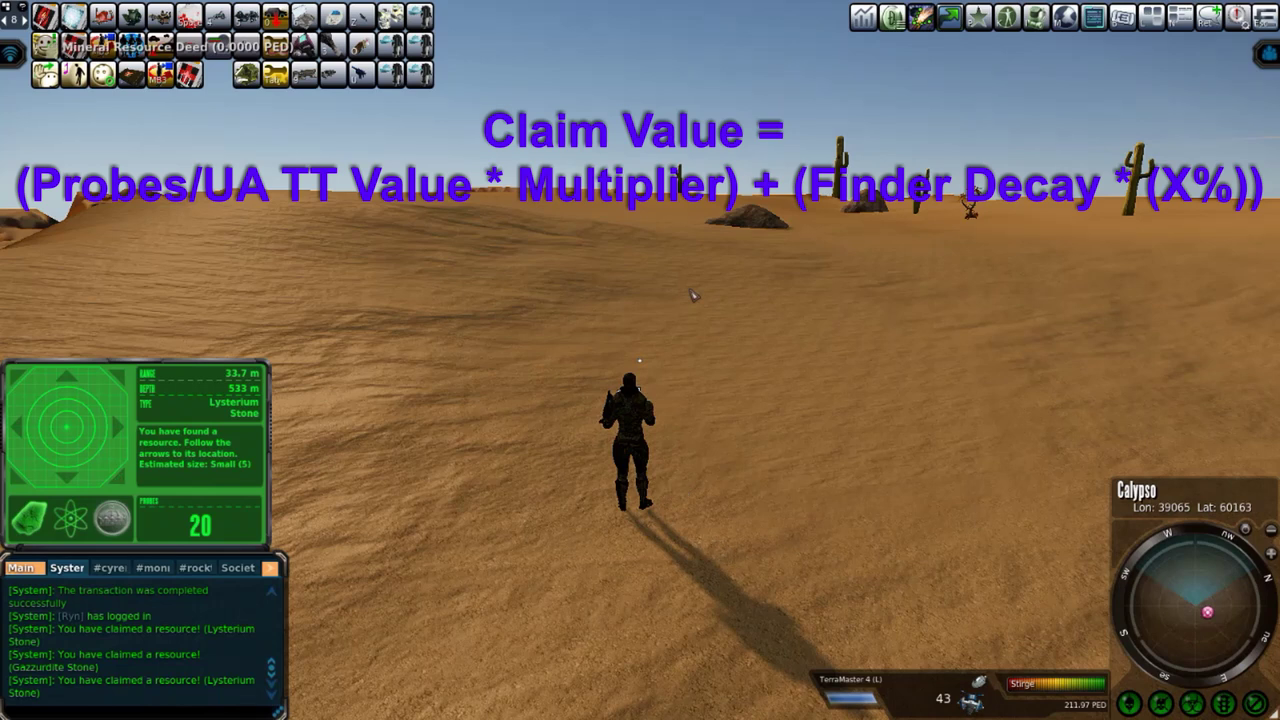
- Run west across the dunes from the Lysterium find, reaching about Lon 39053, Lat 60165
key("w")
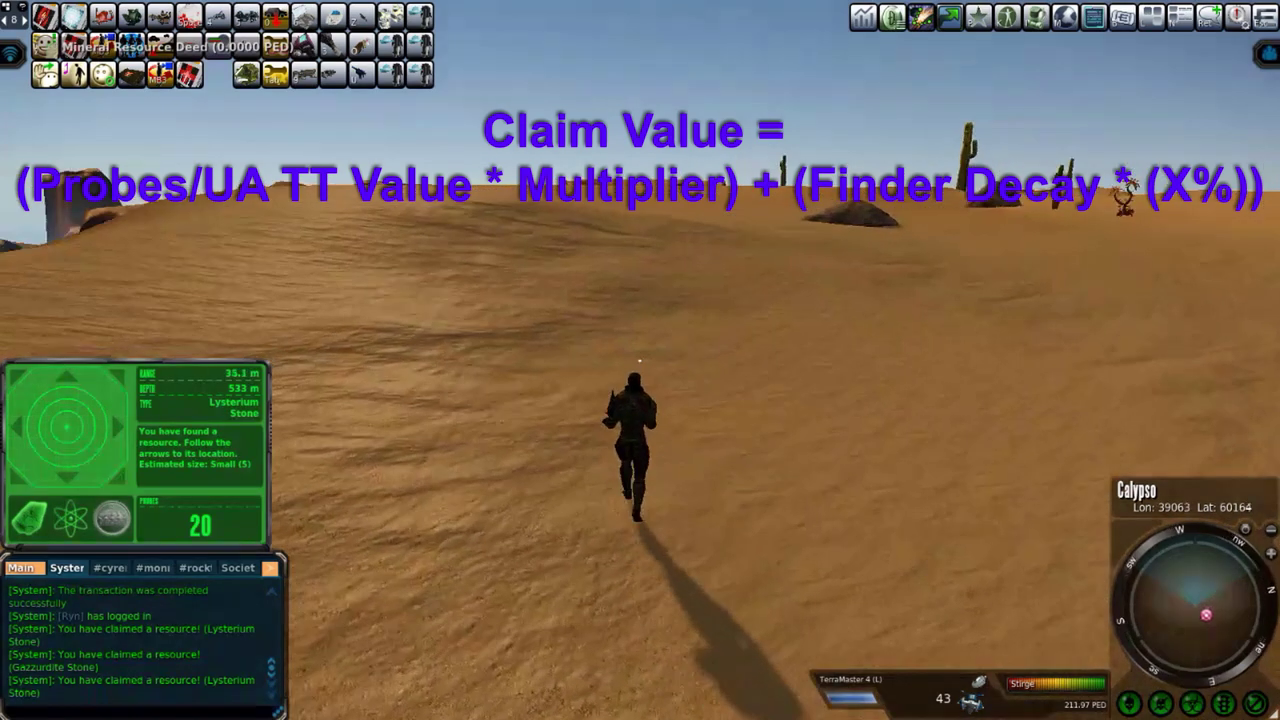
key("w")
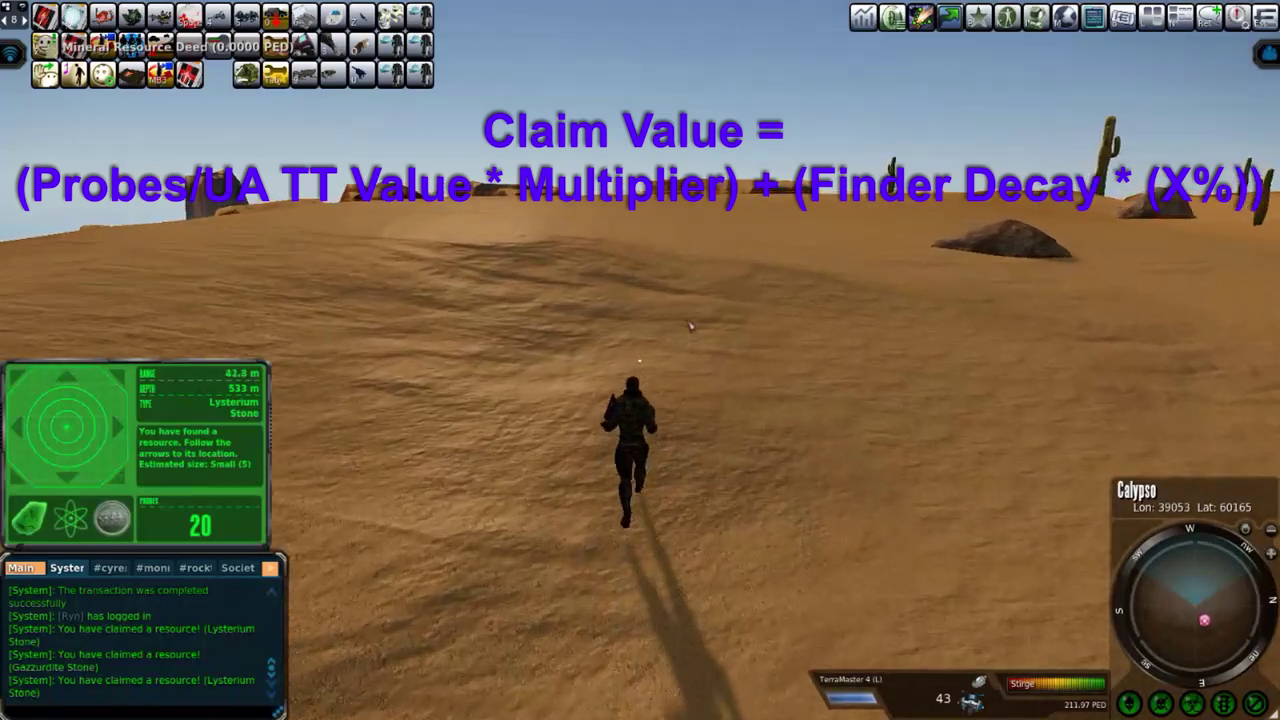
key("w")
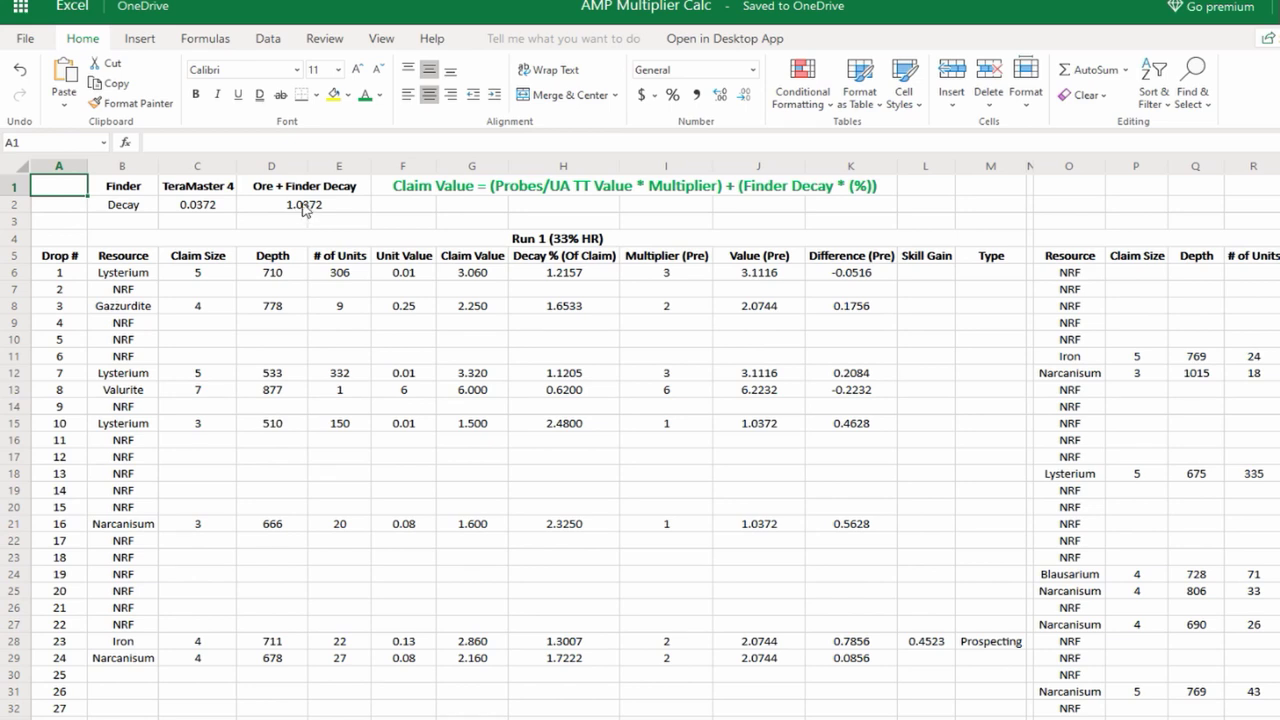
- In Excel's AMP Multiplier Calc workbook, examine drop 1's predicted value, claim value and difference against the Ore + Finder Decay formula
left_click(18, 273)
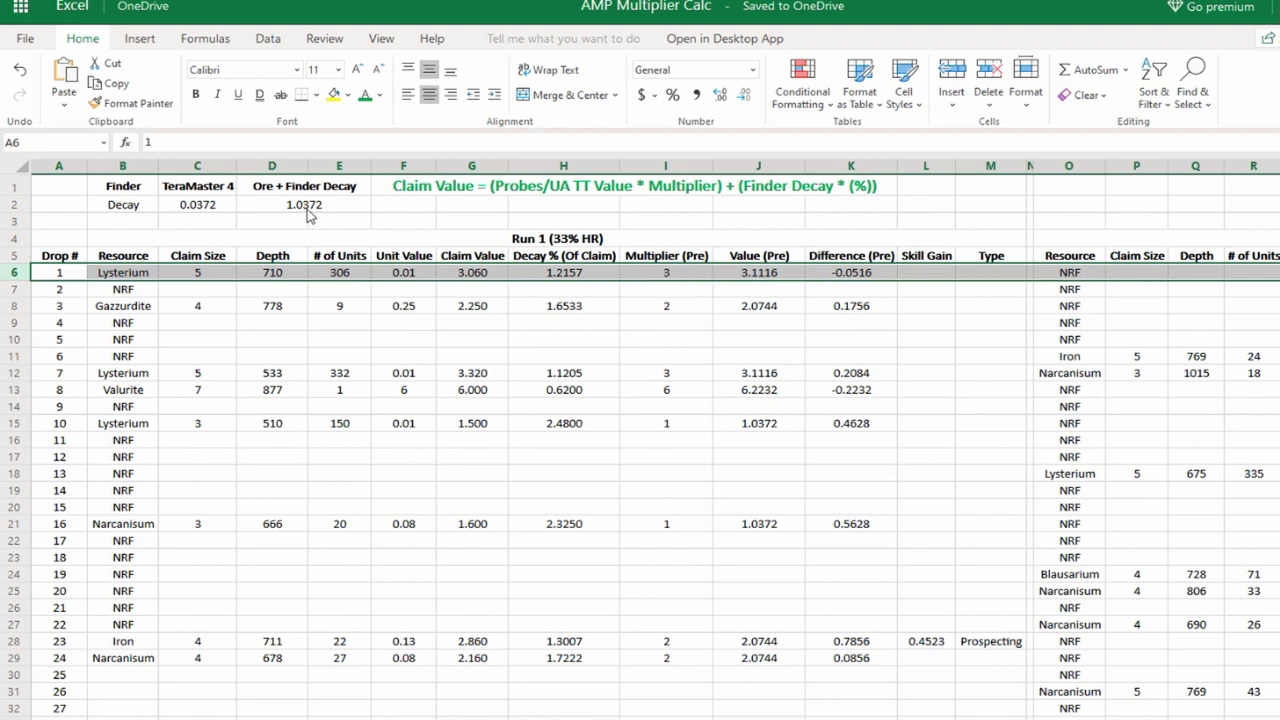
left_click(686, 280)
left_click(316, 208)
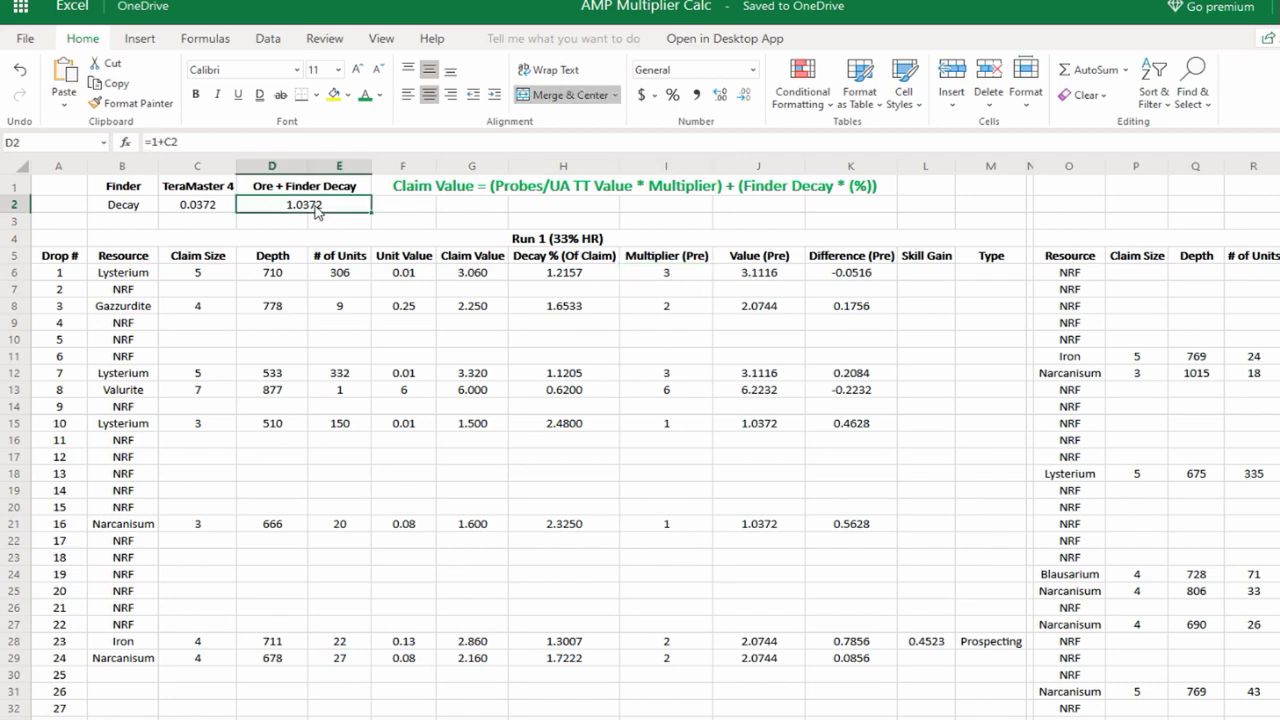
left_click(770, 280)
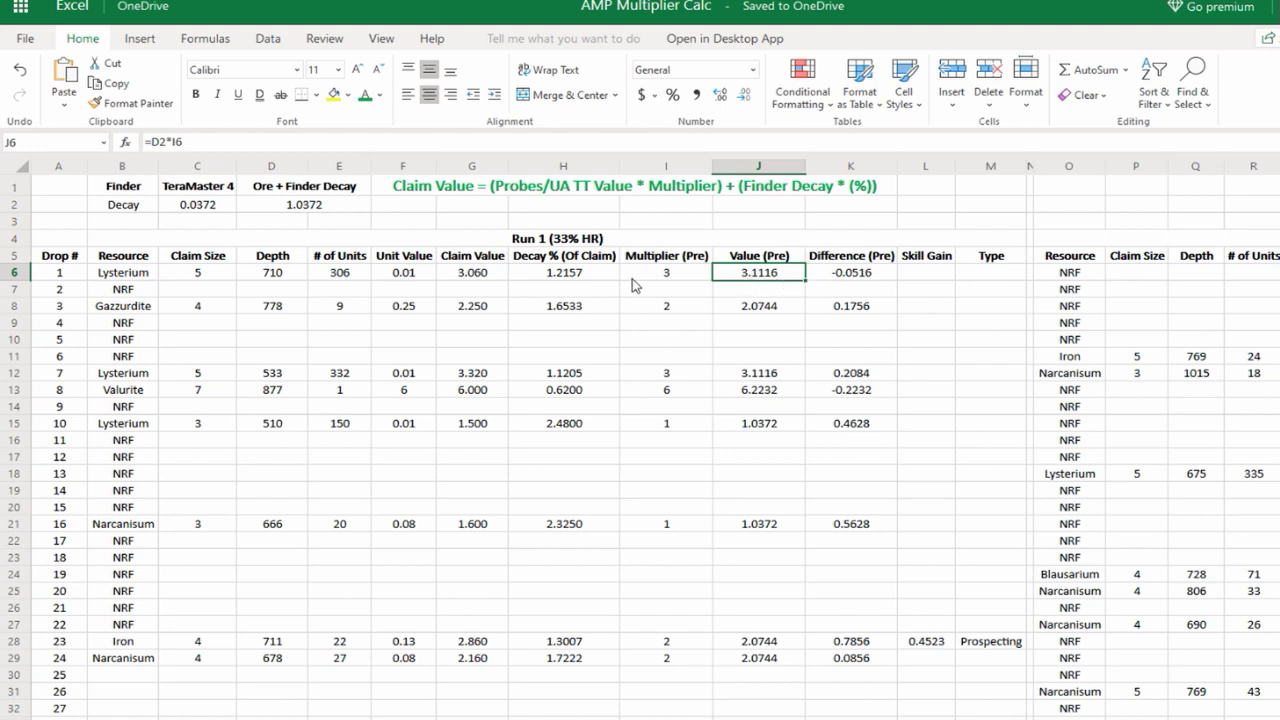
left_click(478, 279)
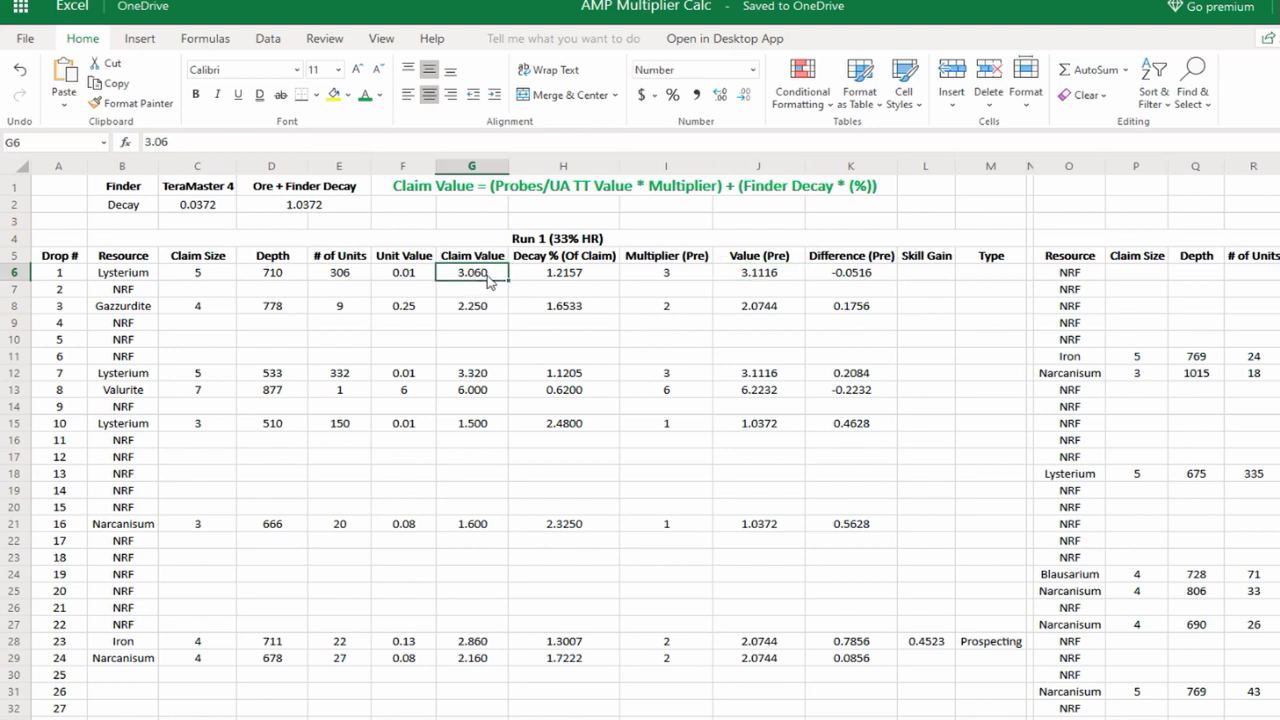
left_click(855, 281)
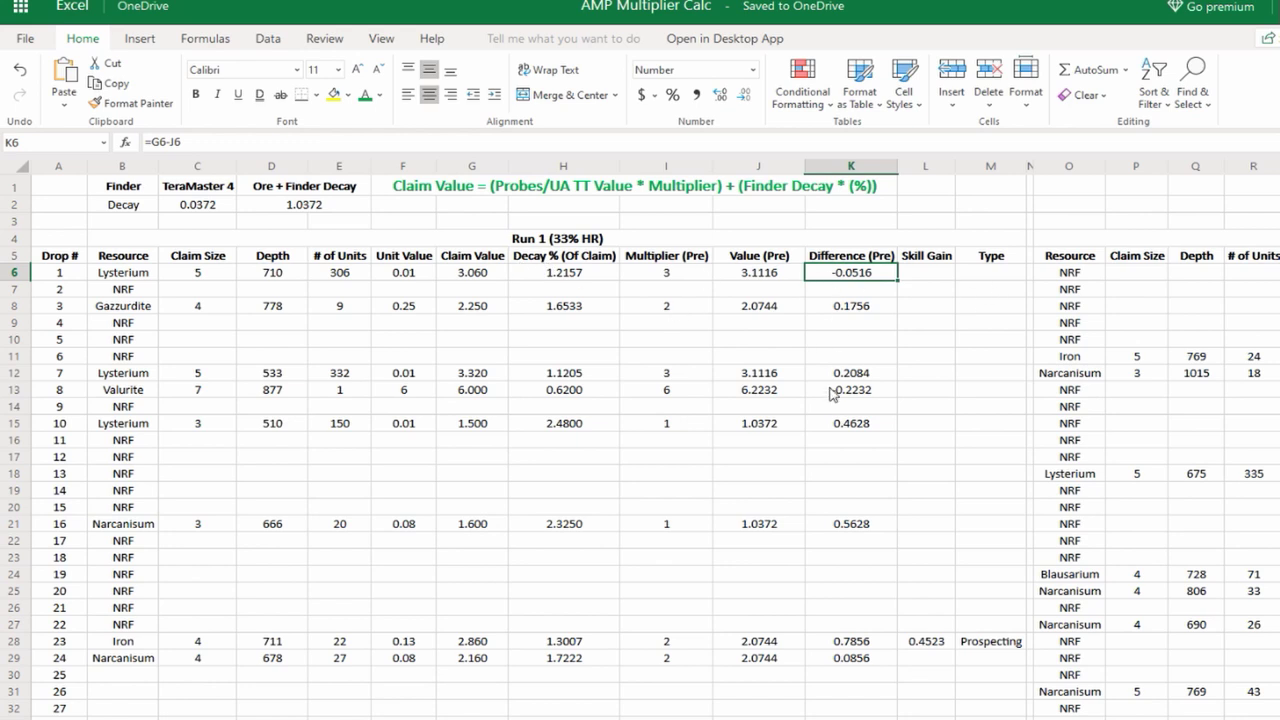
- Examine the Valurite claim in drop 8, comparing its claim value, predicted value and difference
left_click(868, 393)
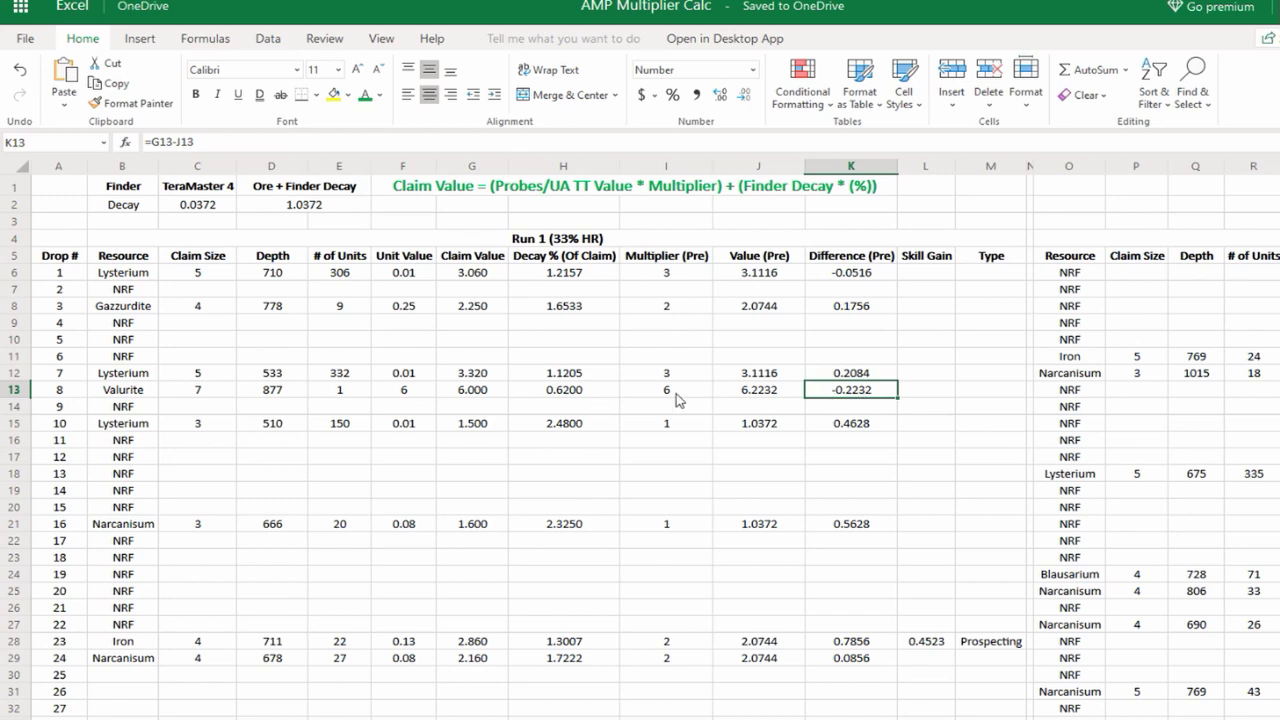
left_click(766, 400)
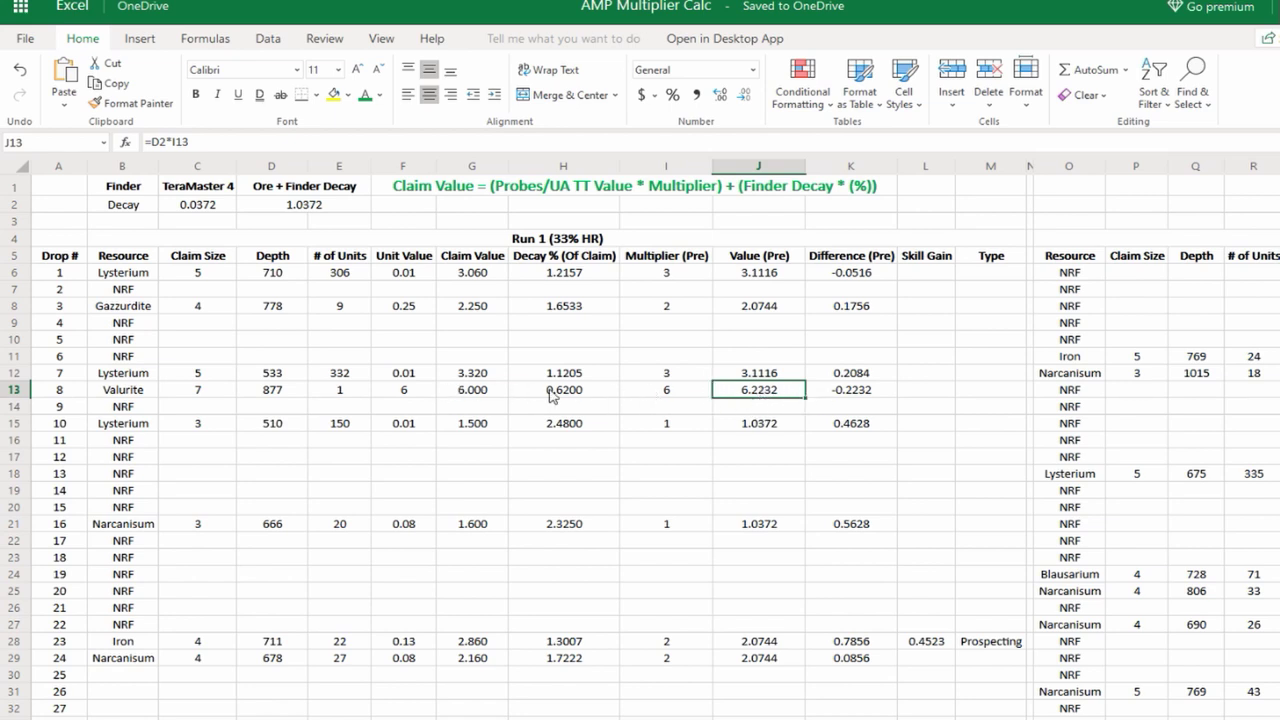
left_click(470, 390)
left_click(778, 396)
left_click(840, 397)
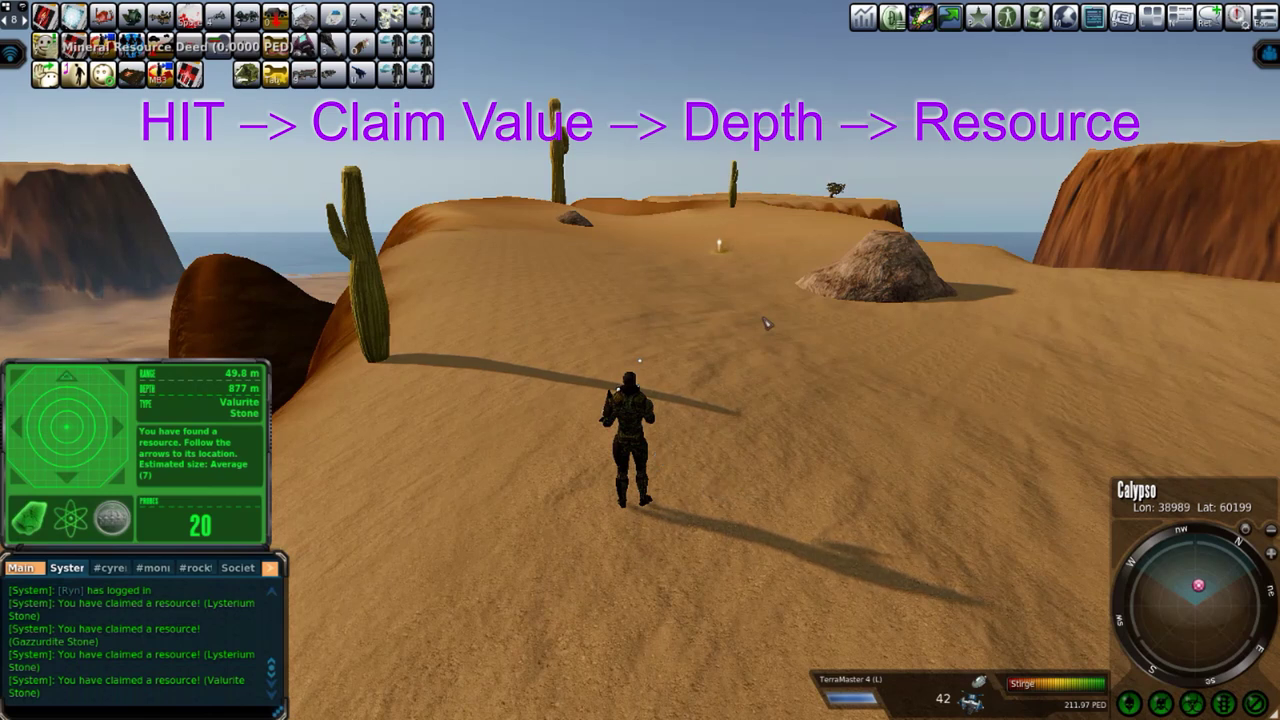
- Back in the game, run northwest from the Valurite find to the rocky ridge near Lon 38929, Lat 60289 and survey for minerals
key("a")
key("w")
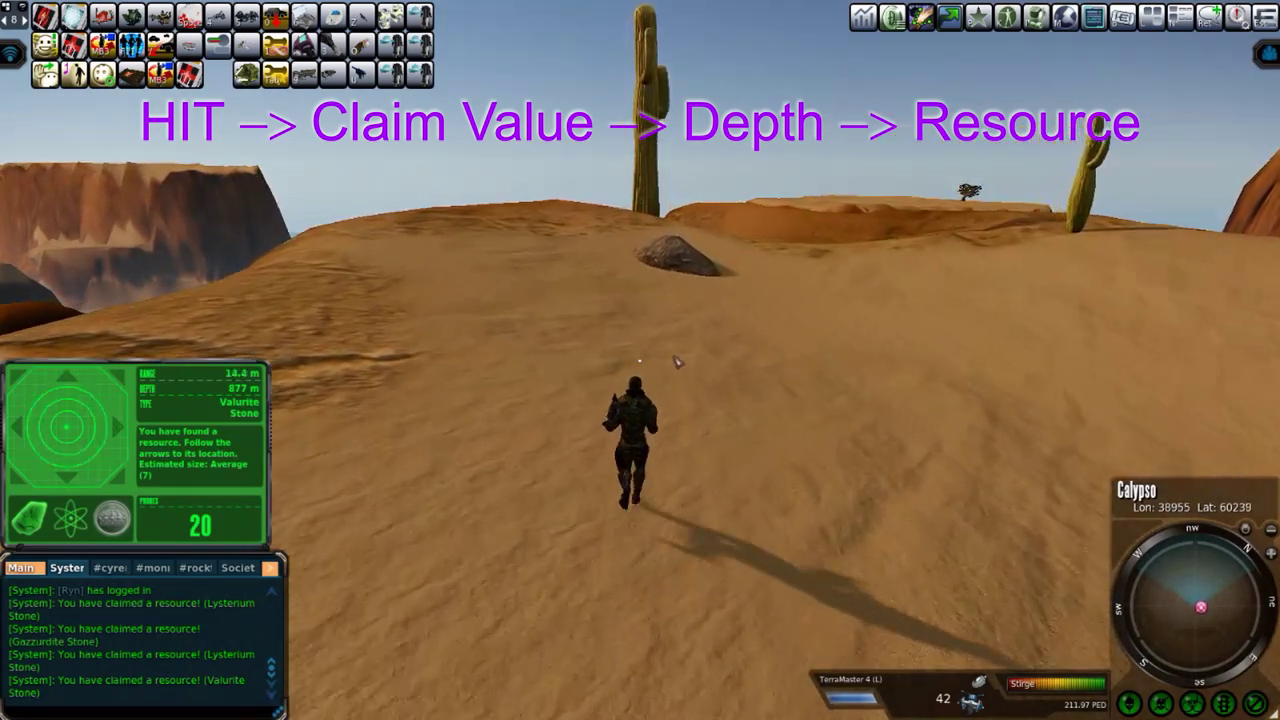
key("d")
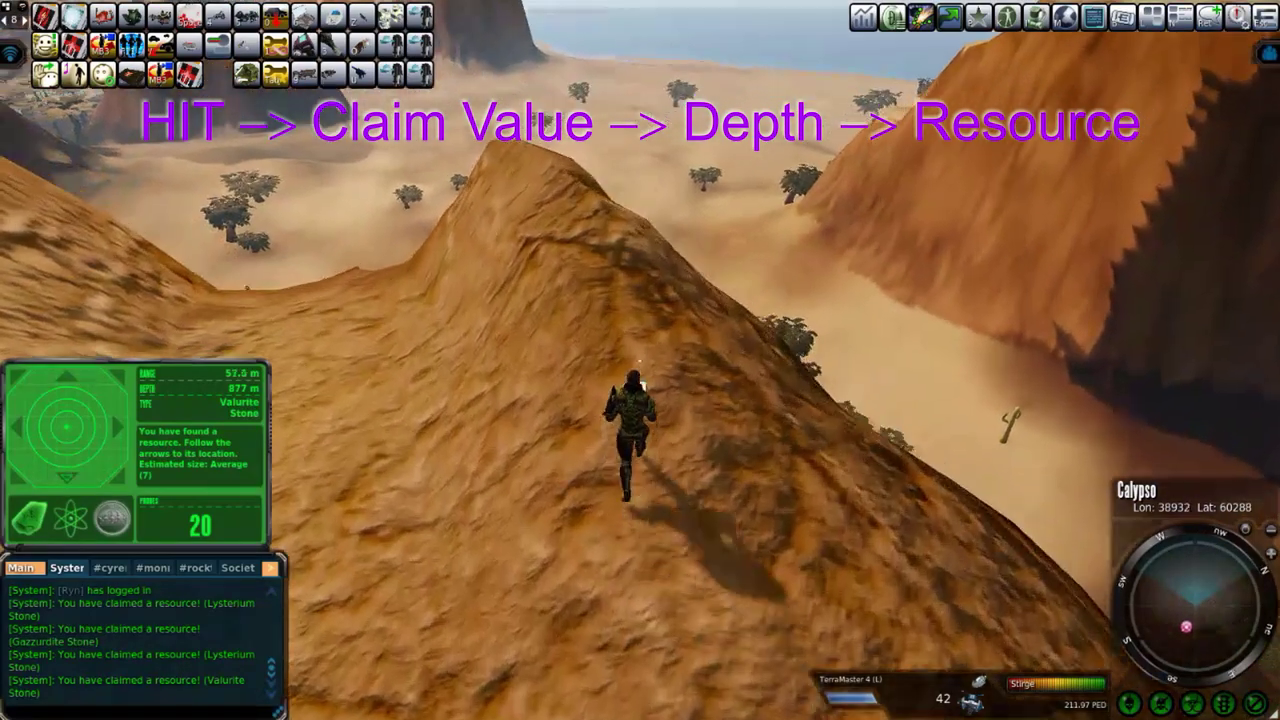
key("space")
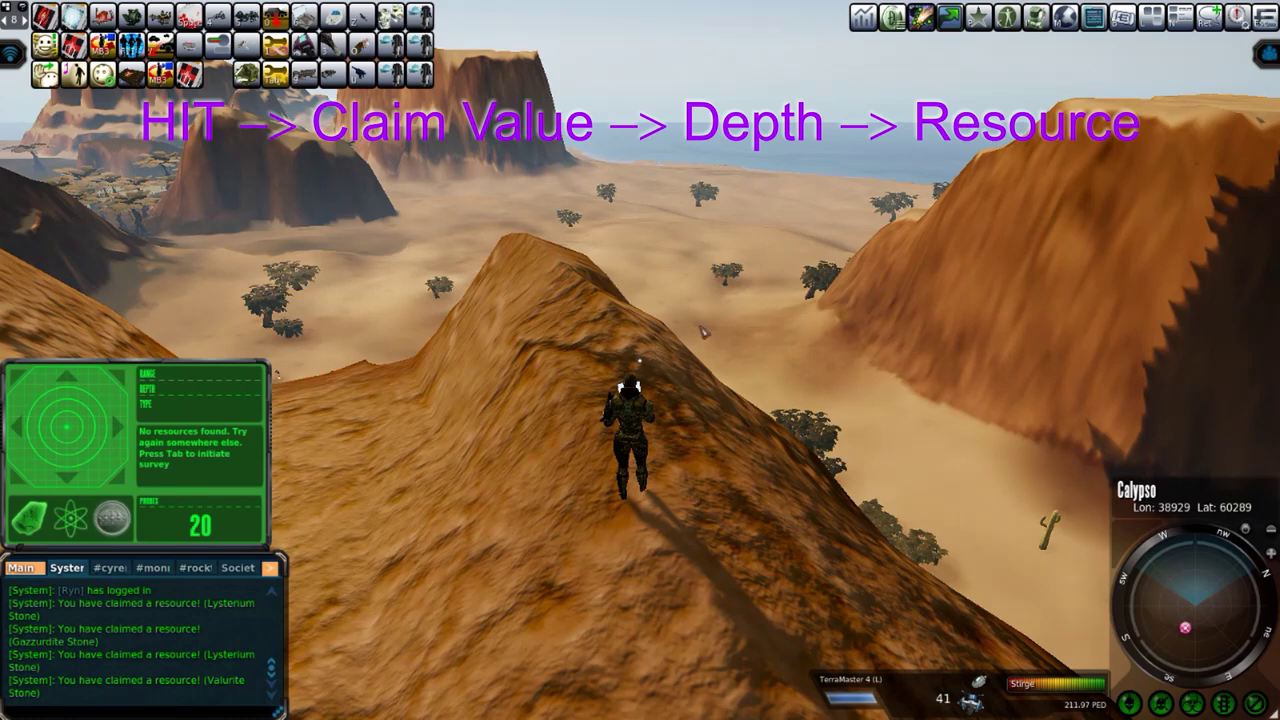
- Turn around and run southeast off the rocky ridge, past the tall cactus, to about Lon 38959, Lat 60278
key("w")
key("d")
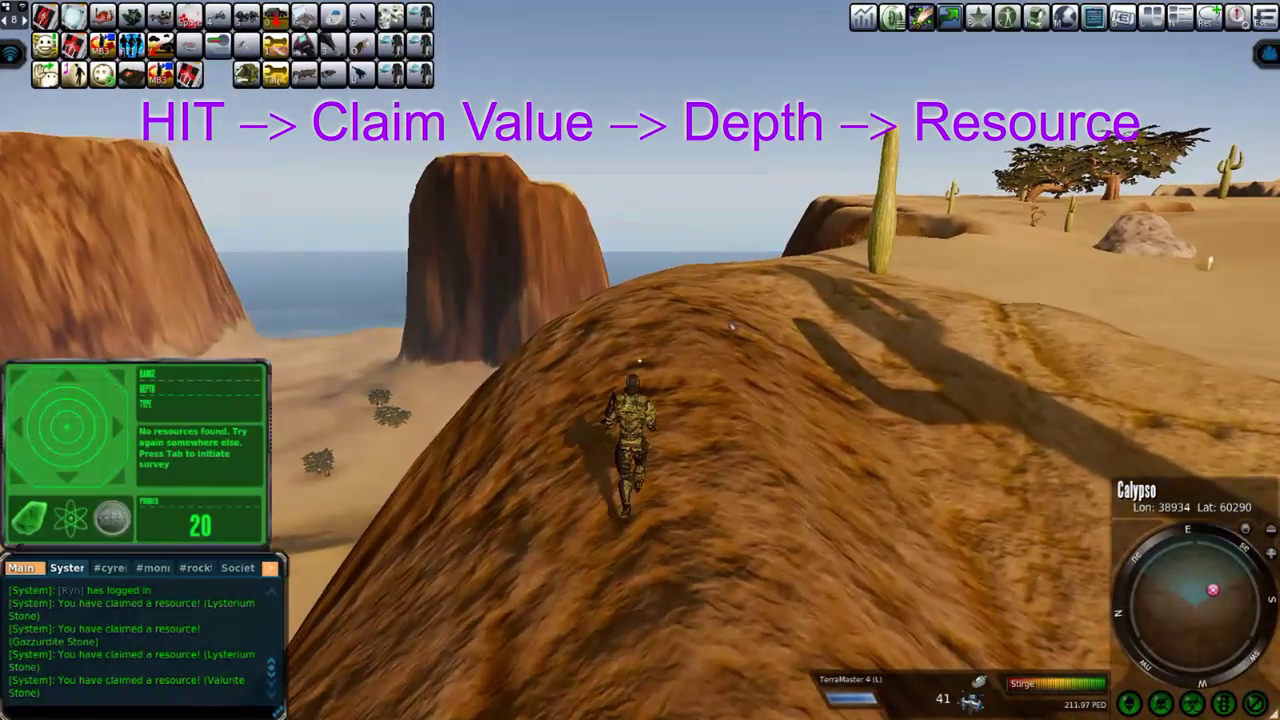
key("w")
key("d")
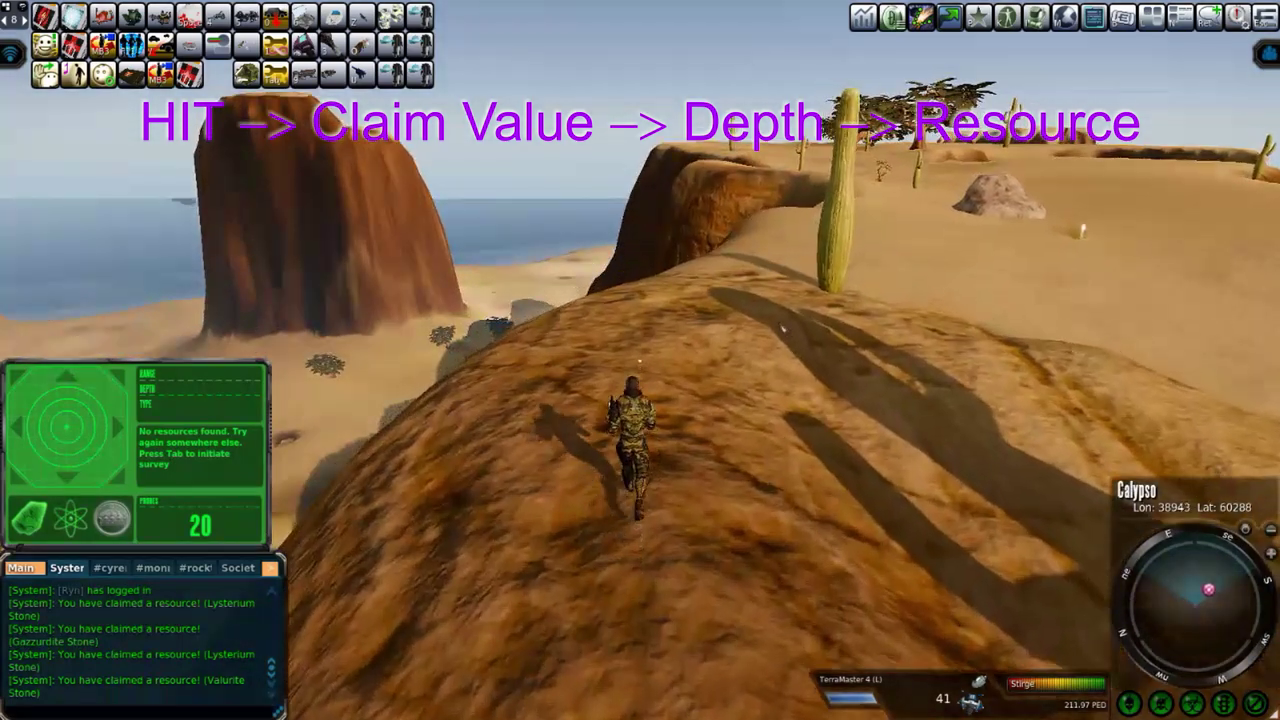
key("w")
key("d")
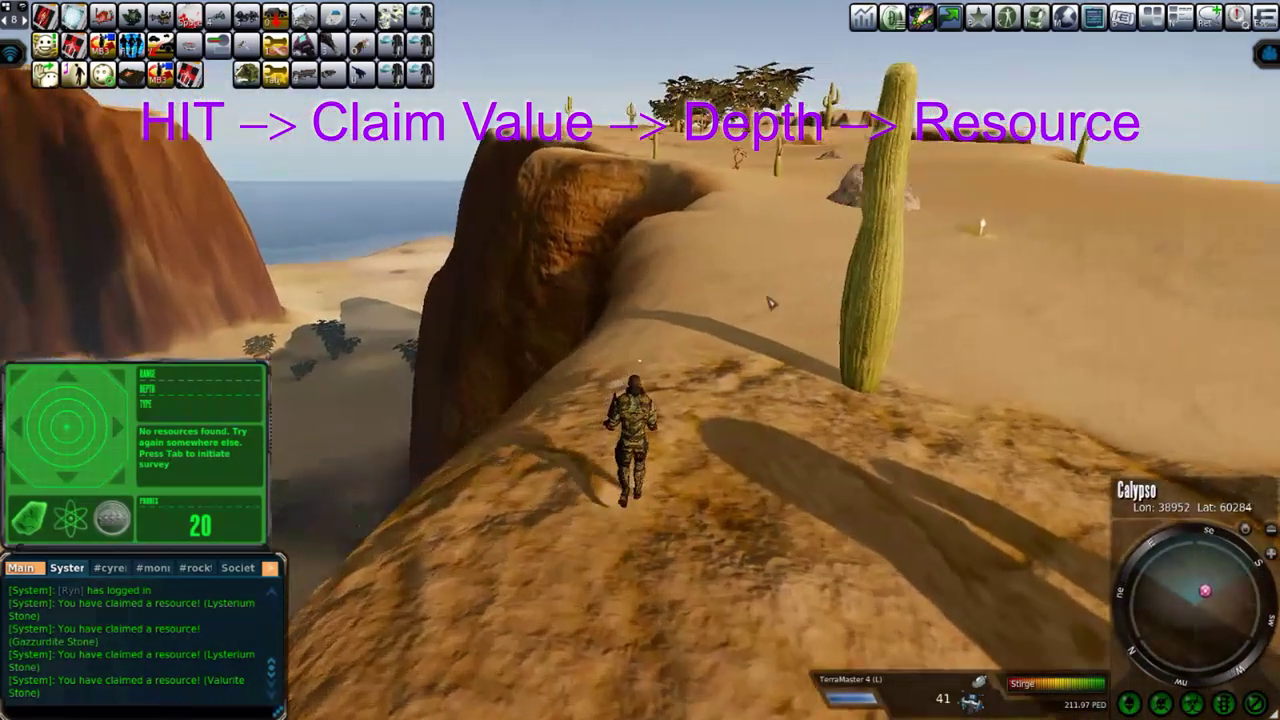
key("w")
key("d")
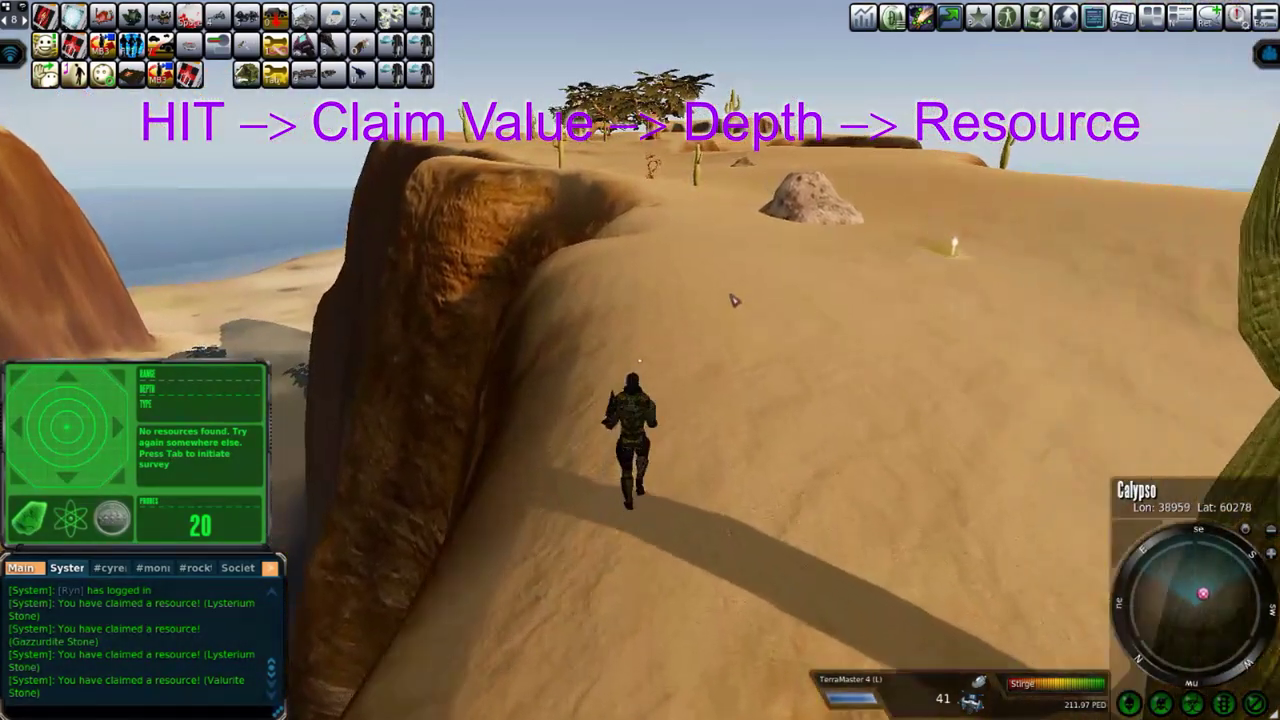
- Follow the cliff edge southeast and east to about Lon 39037, Lat 60232 and survey for minerals
key("w")
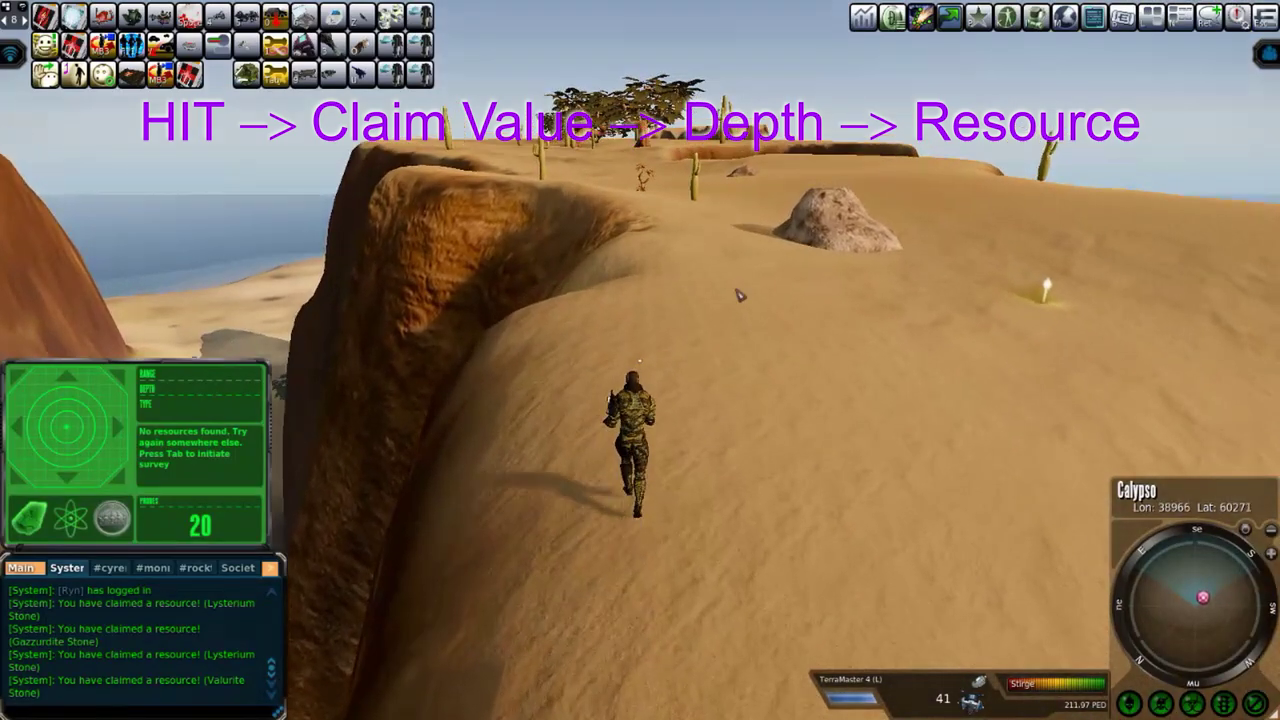
key("w")
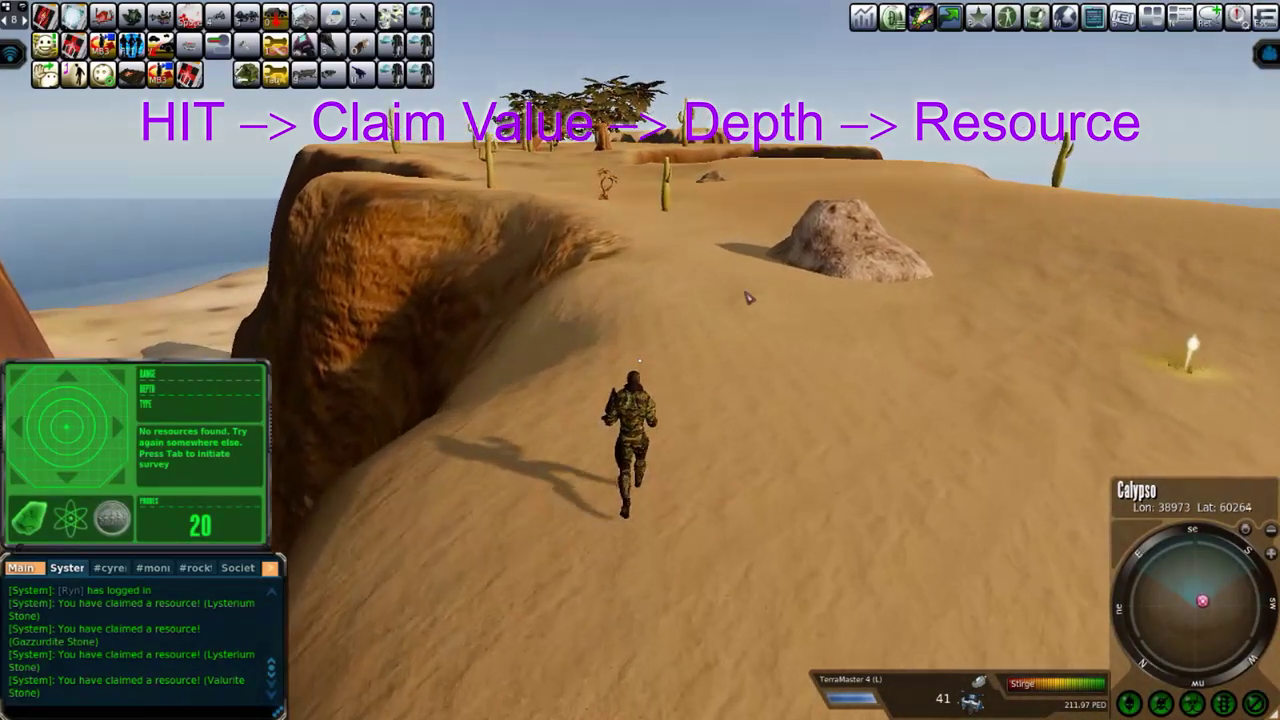
key("w")
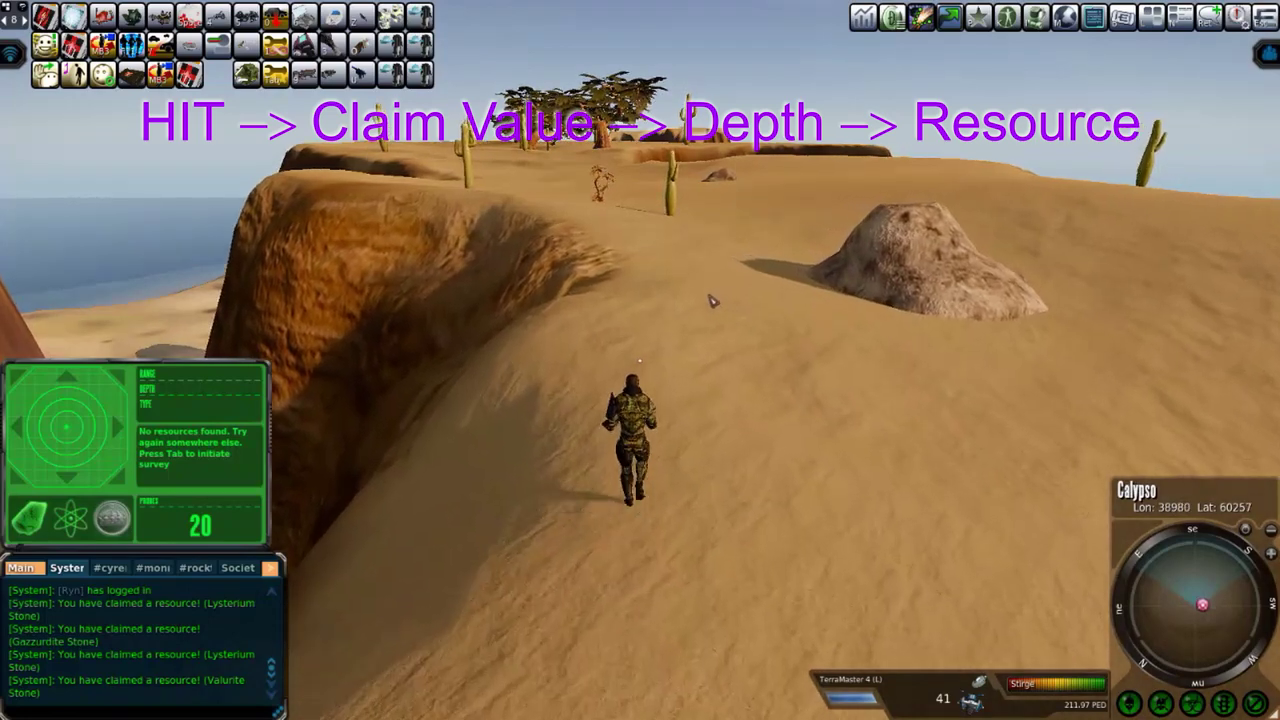
key("w")
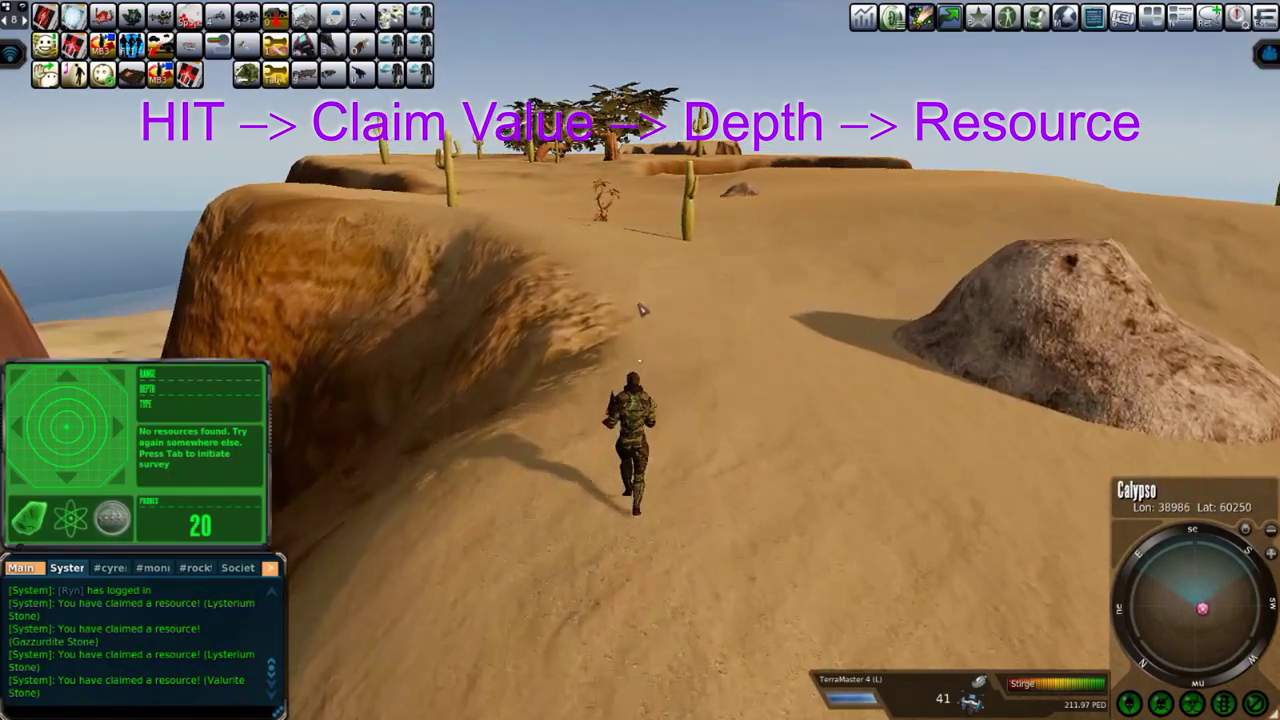
key("w")
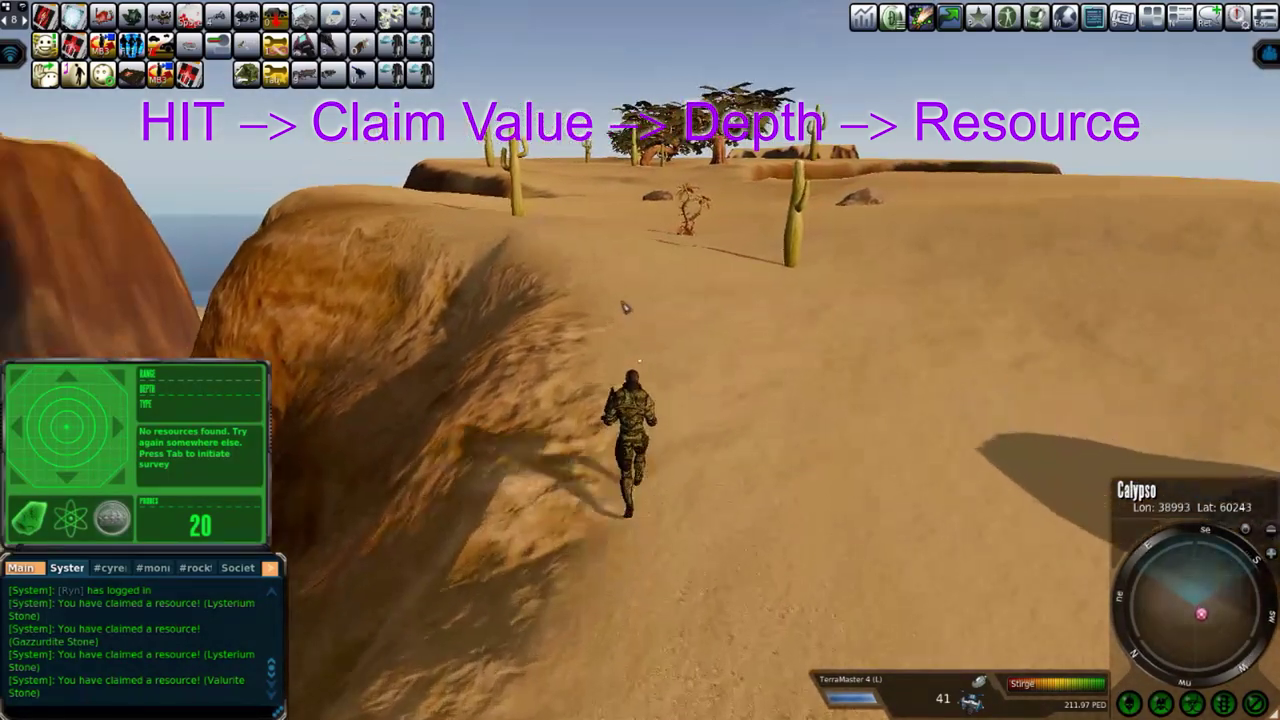
key("w")
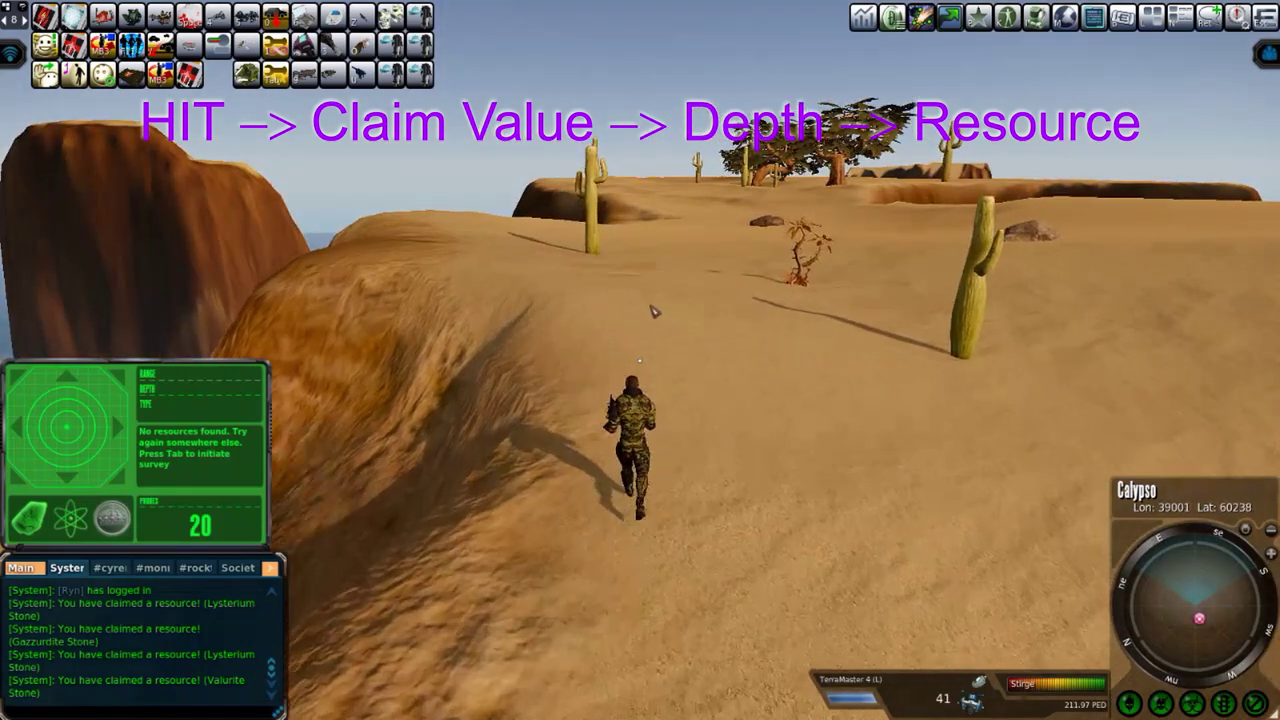
key("w")
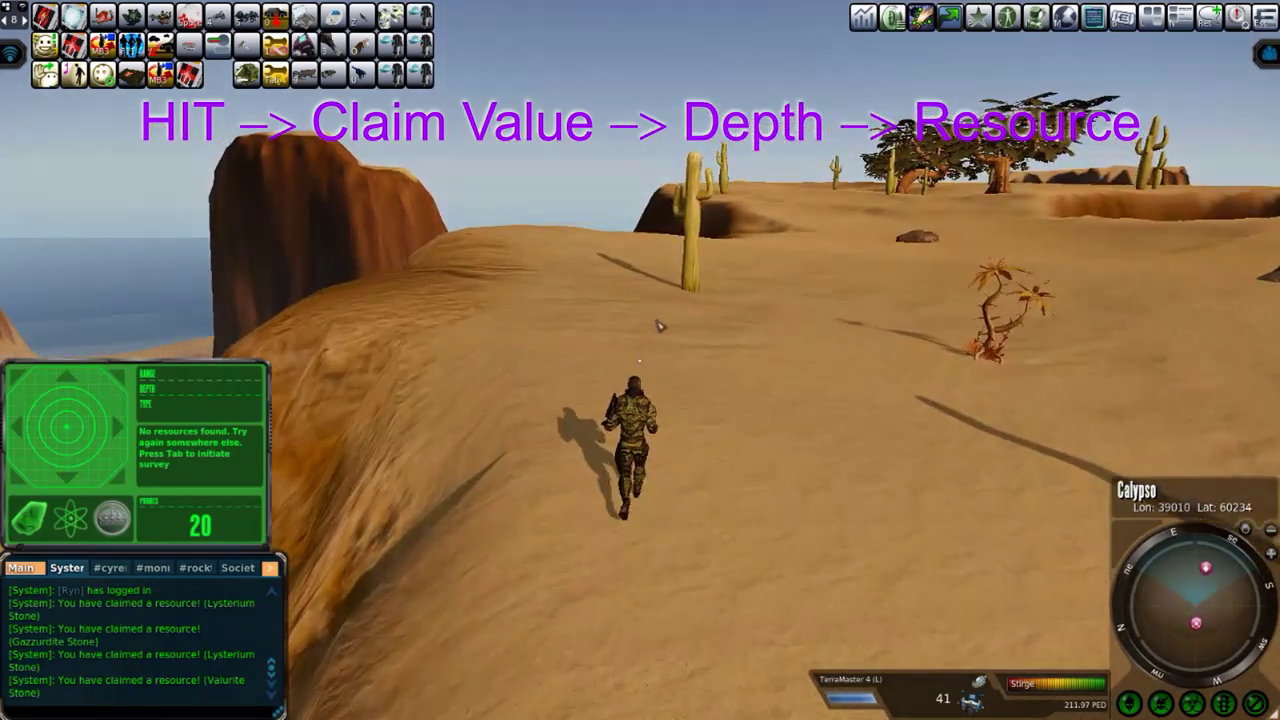
key("w")
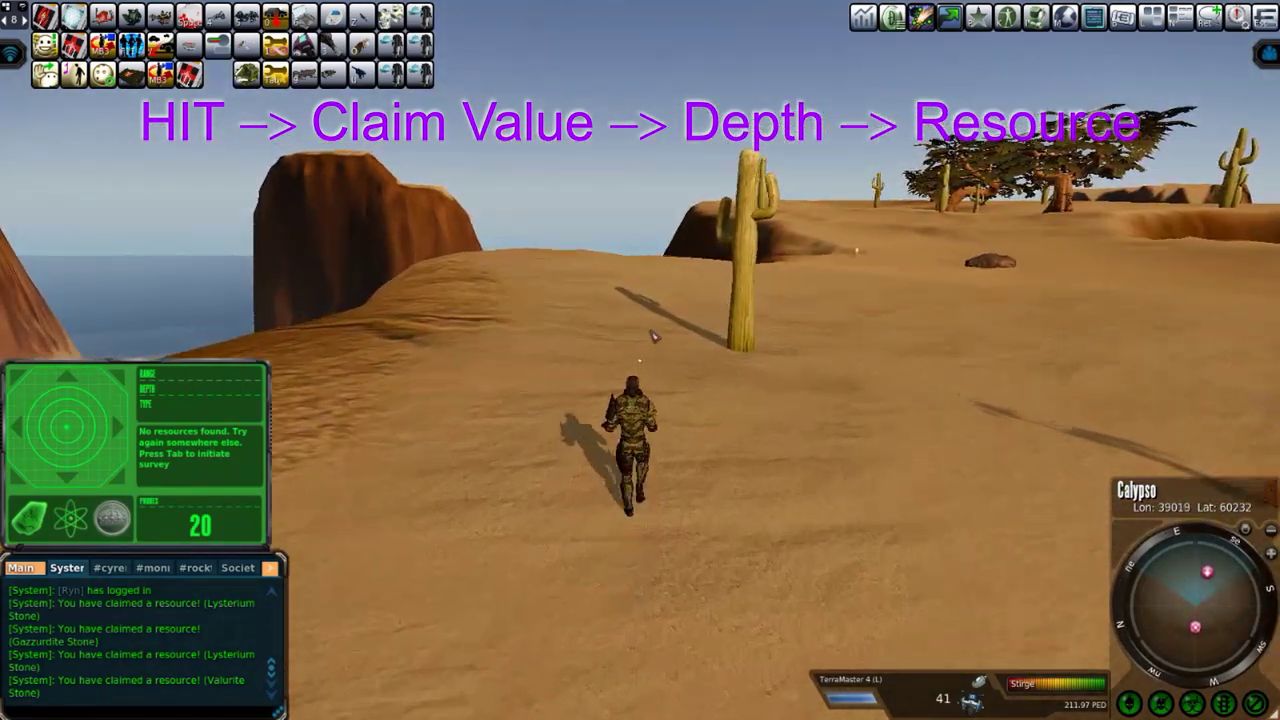
key("w")
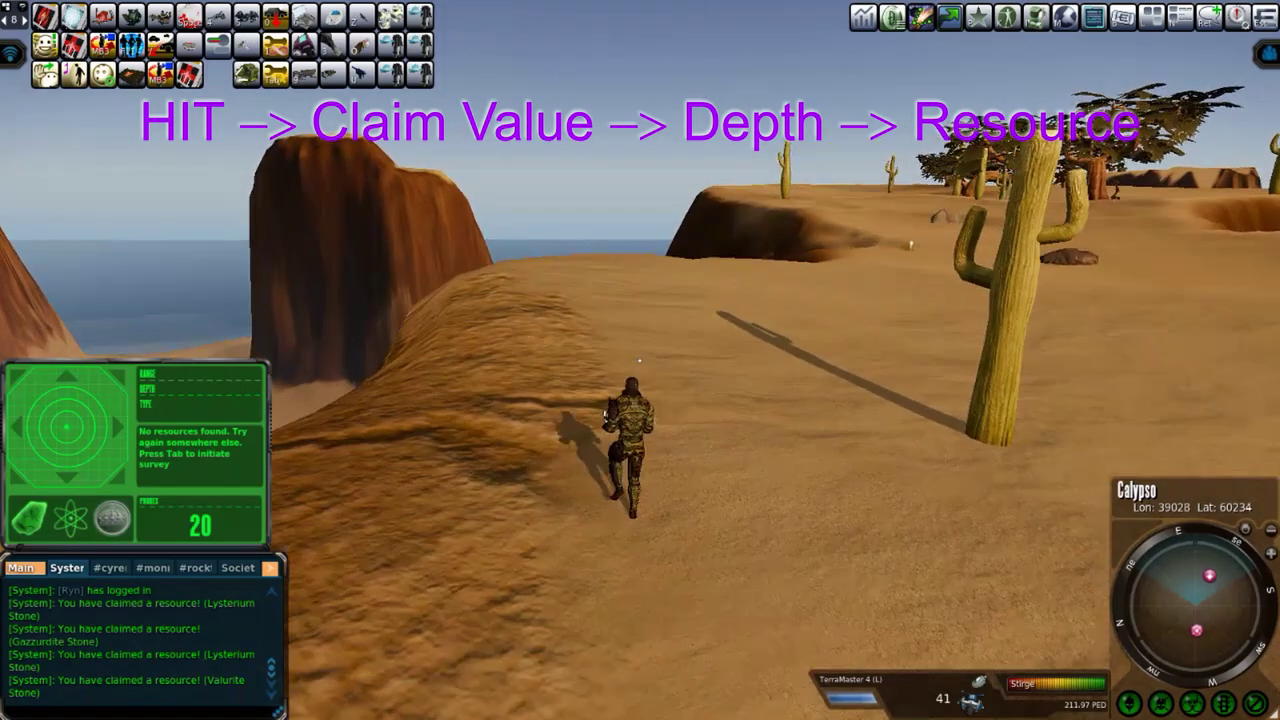
key("w")
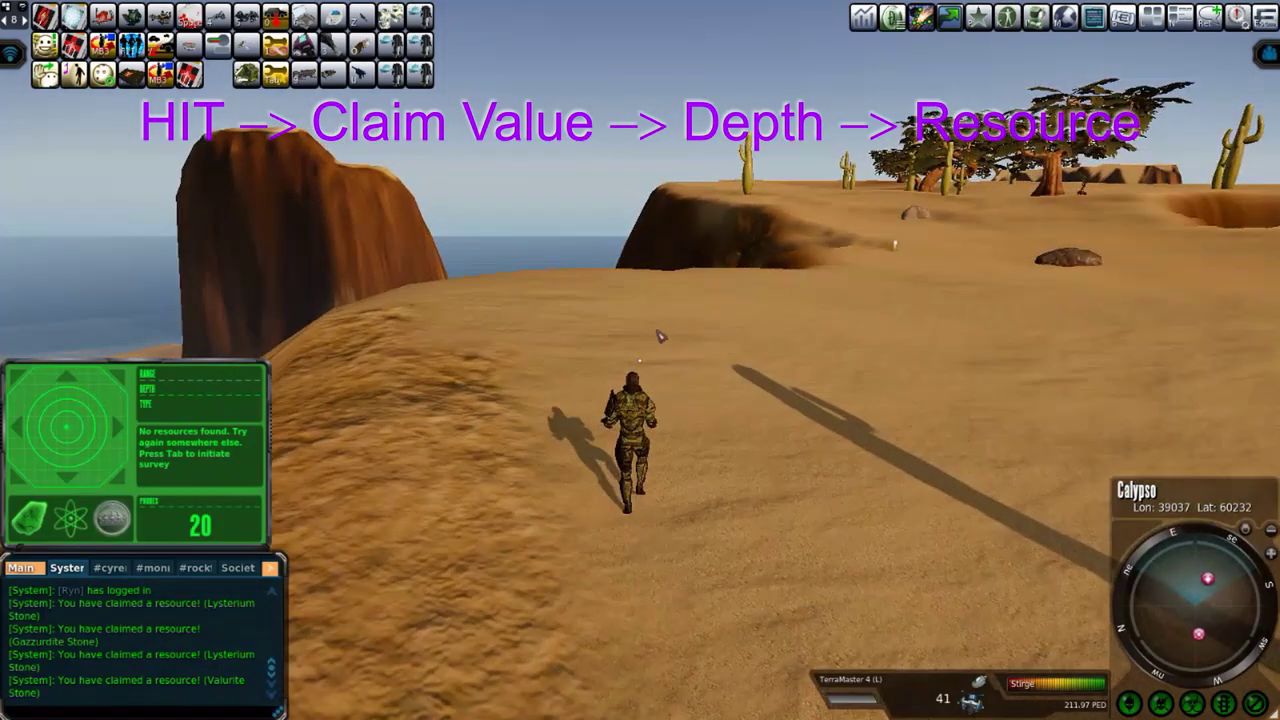
key("Tab")
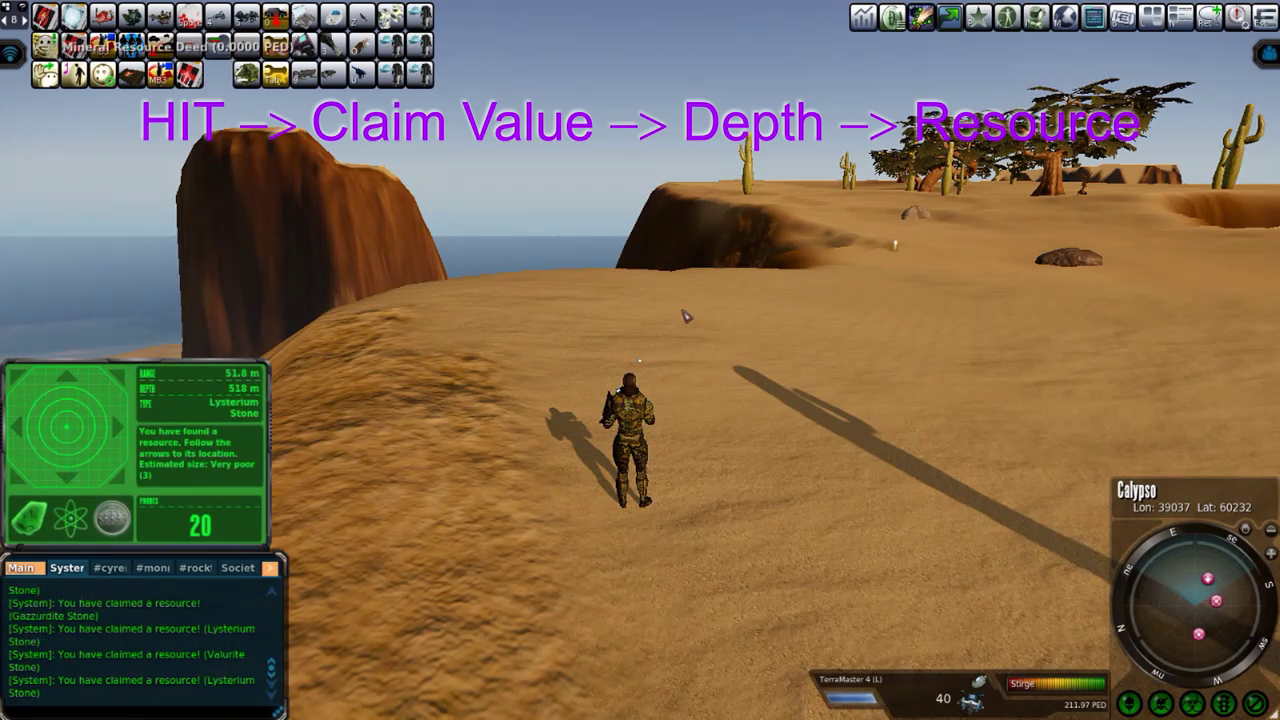
- Run south and southeast across the sand from the new Lysterium find to the brown boulder near Lon 39082, Lat 60178
right_click(711, 298)
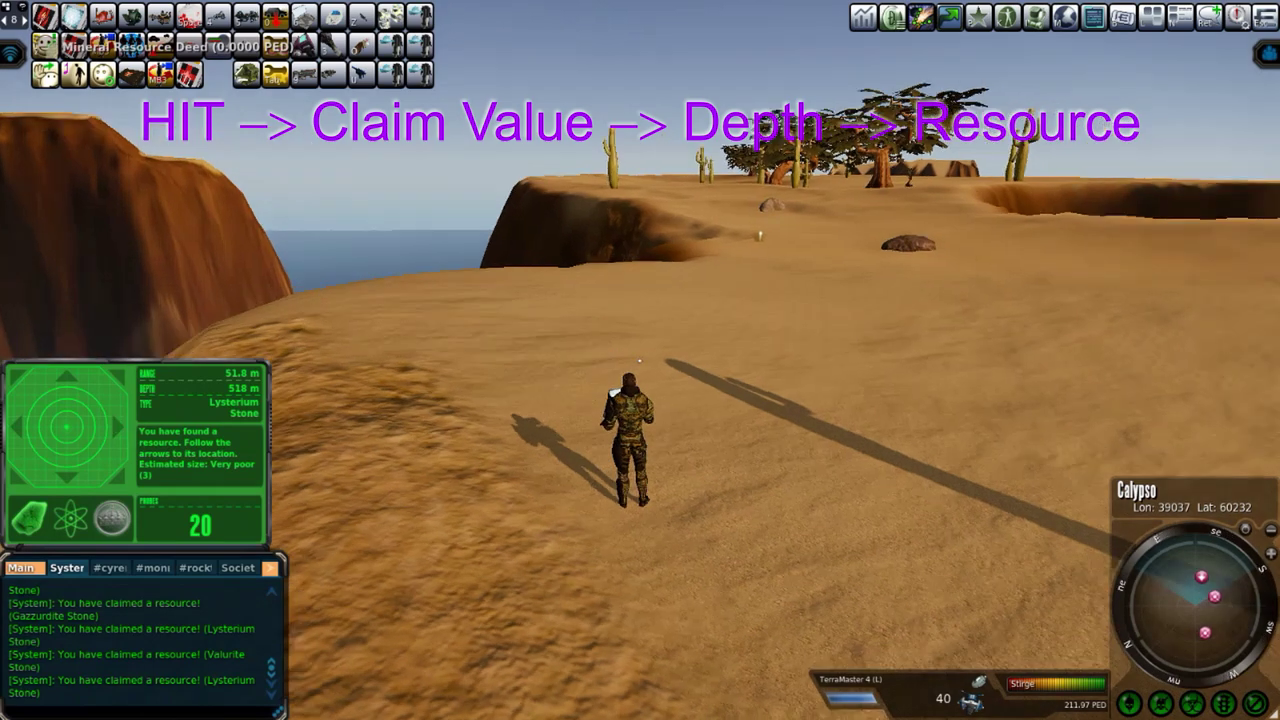
key("w")
right_click(757, 297)
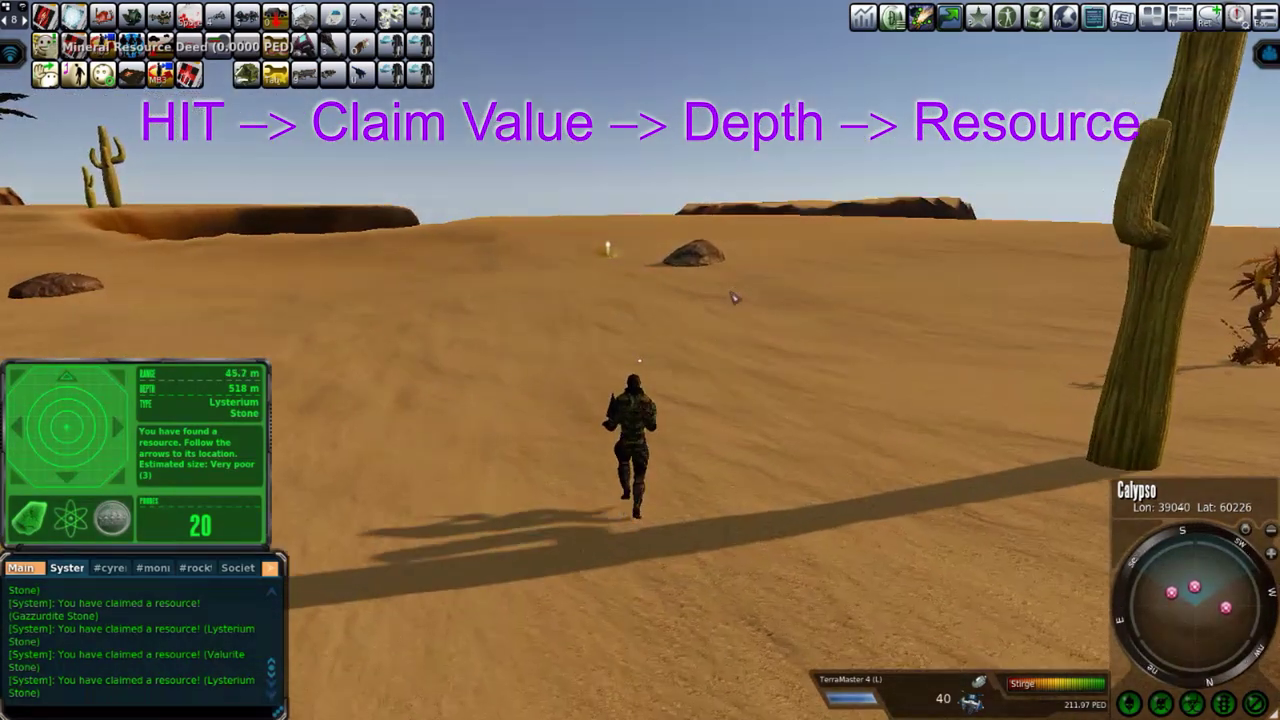
right_click(734, 300)
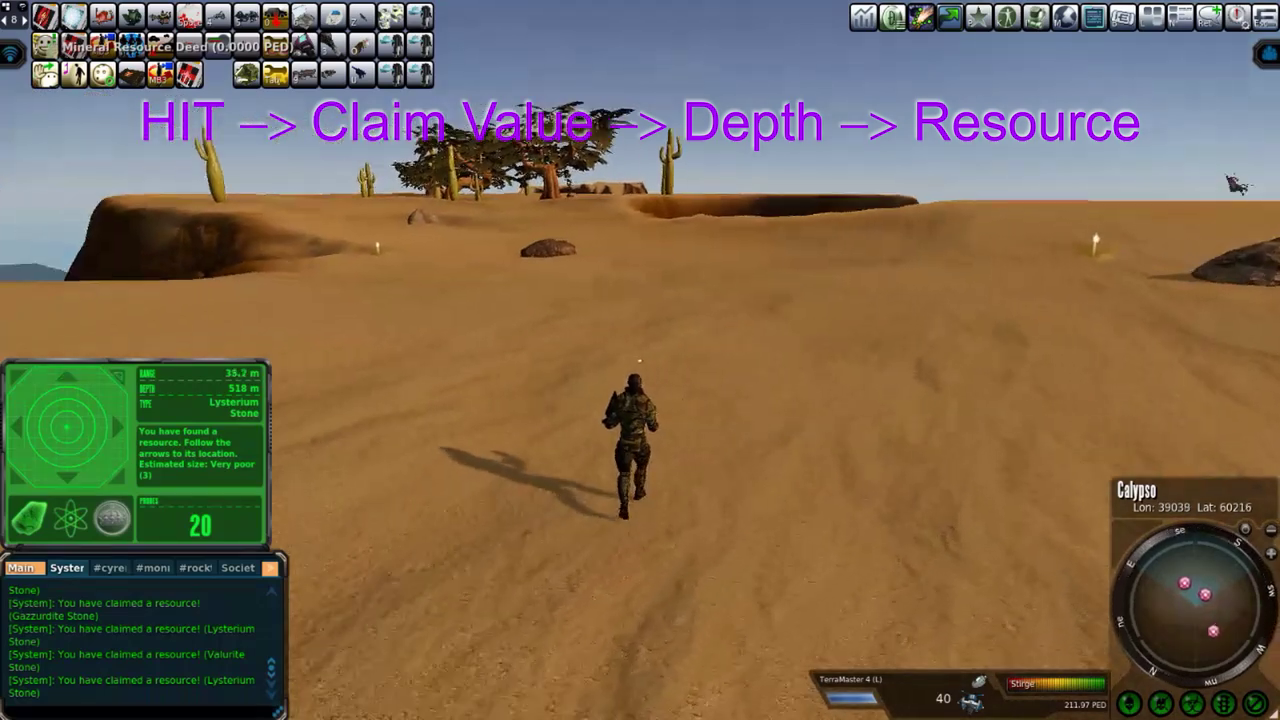
right_click(697, 287)
key("w")
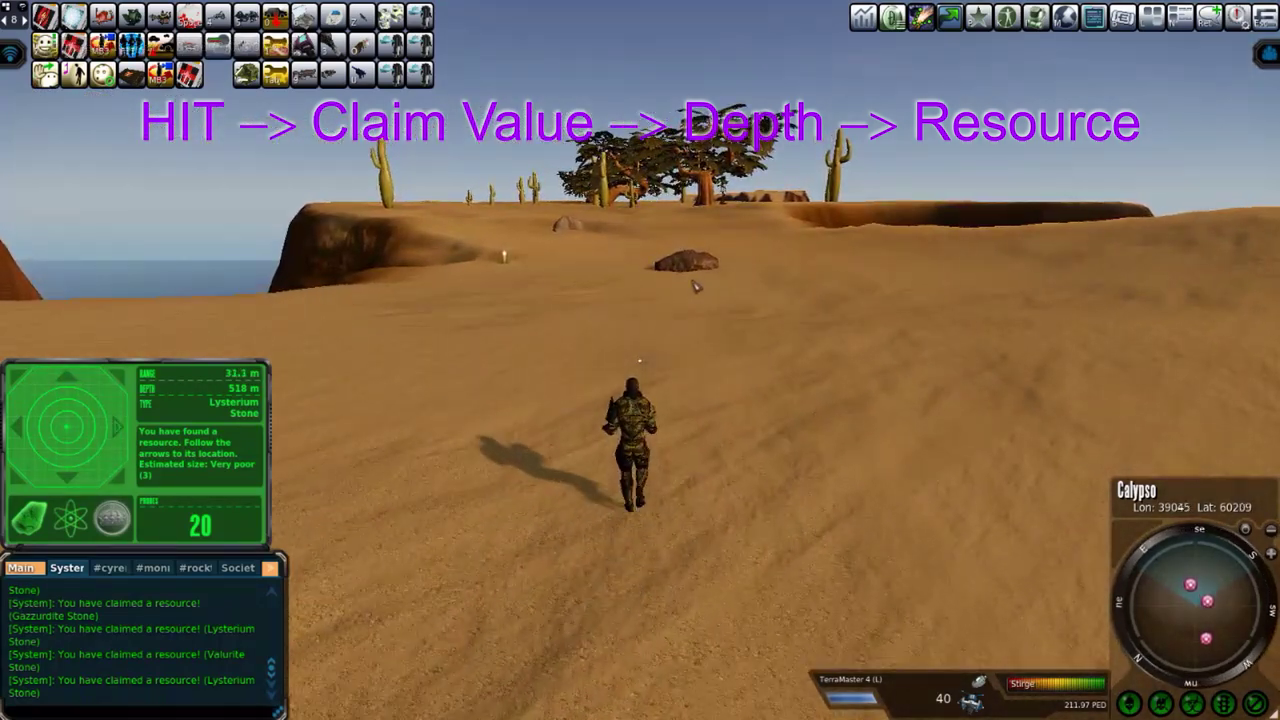
key("w")
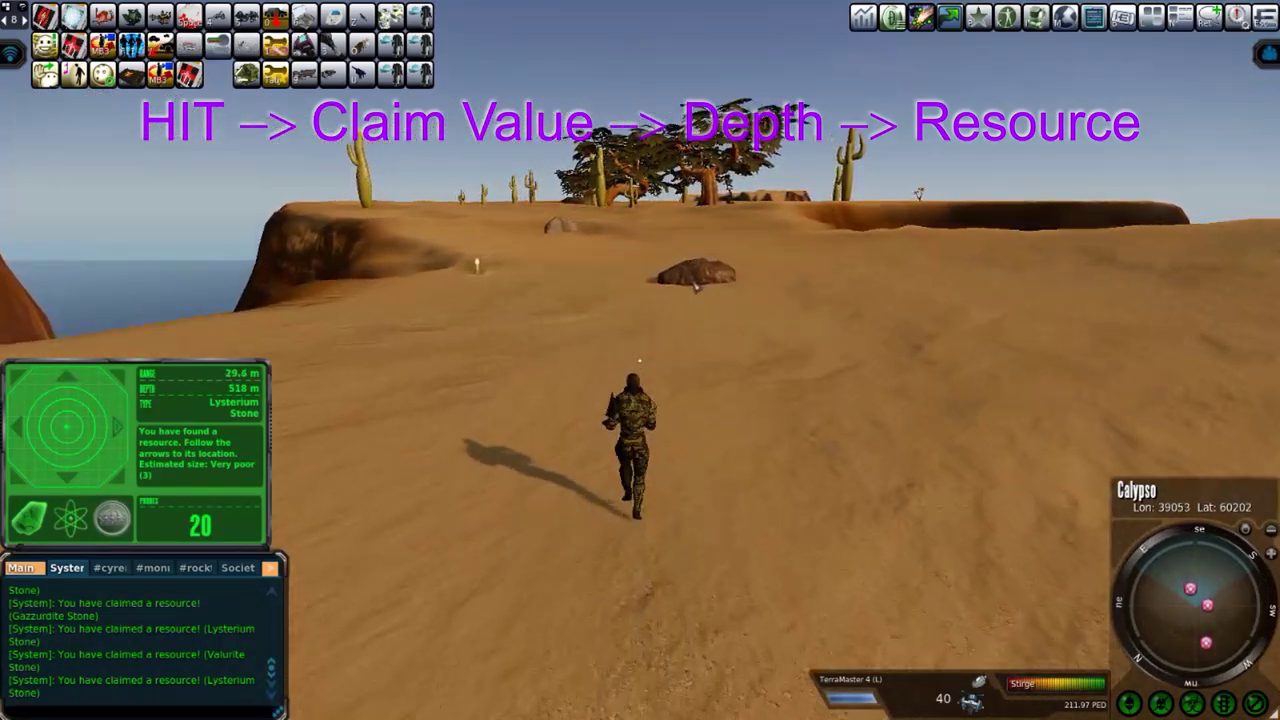
key("w")
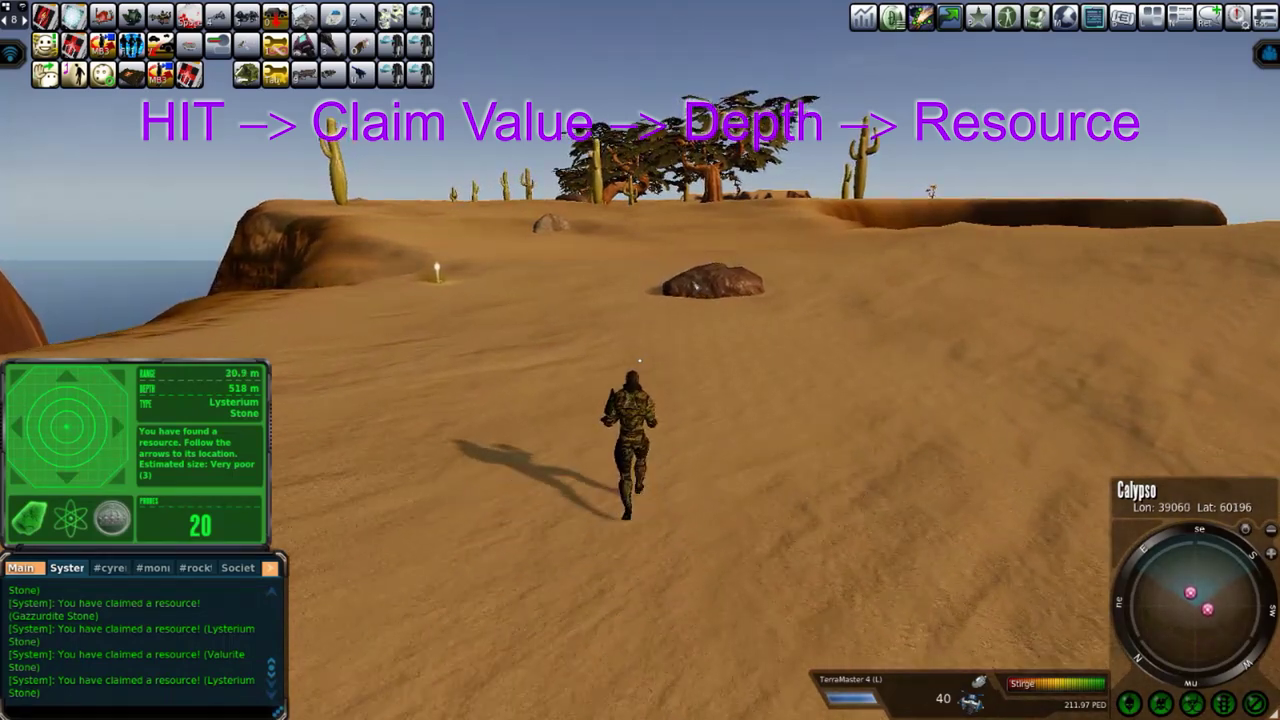
key("w")
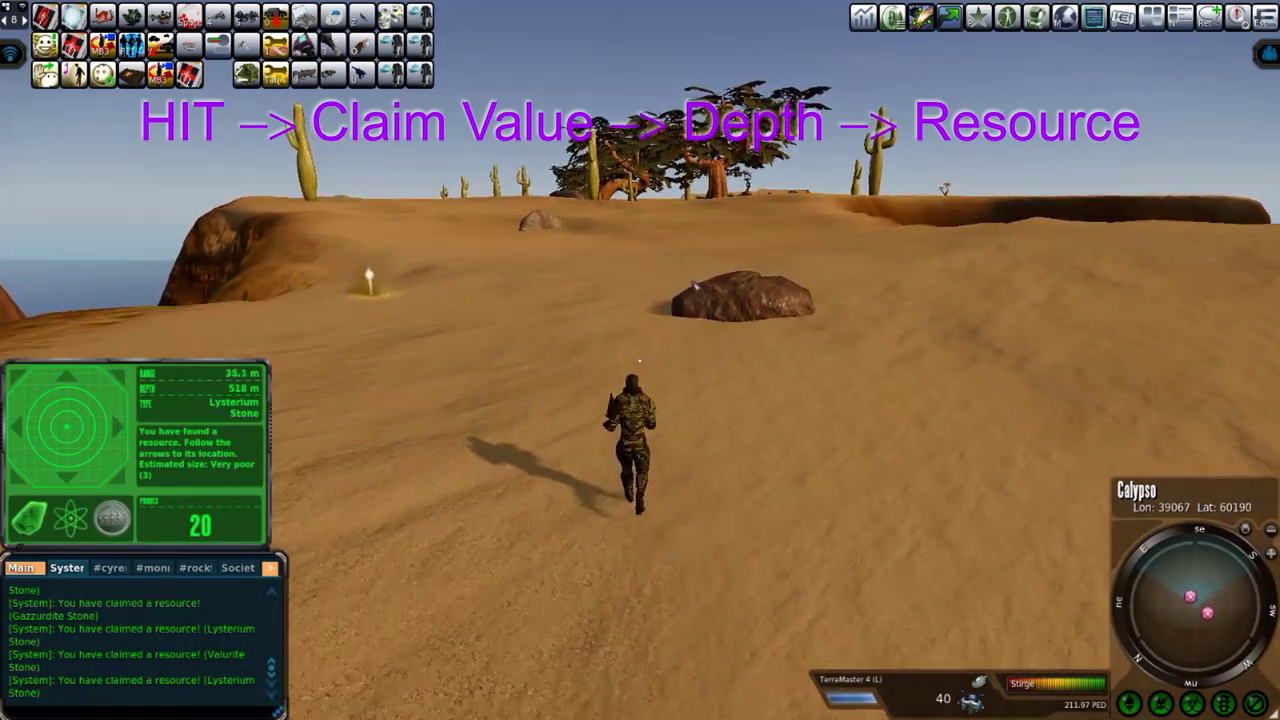
key("w")
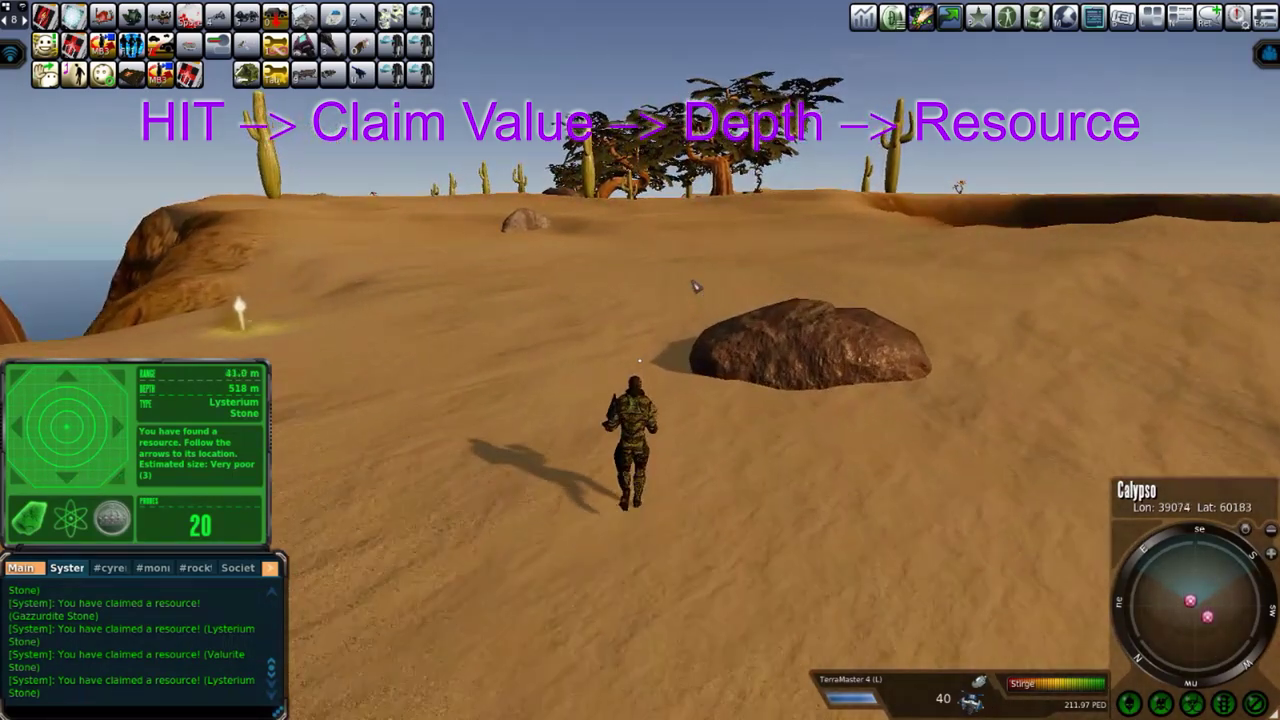
- Run east from the boulder across the plateau toward the tall cactus, passing about Lon 39149, Lat 60166
key("w")
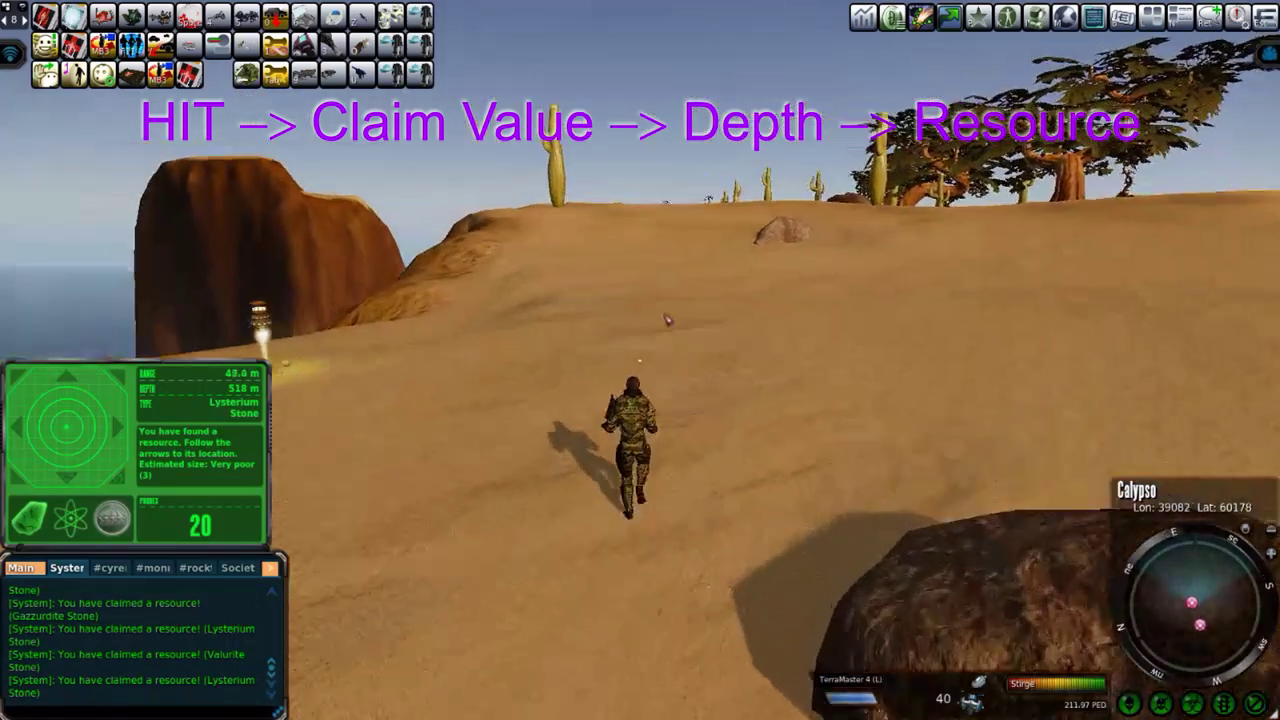
key("w")
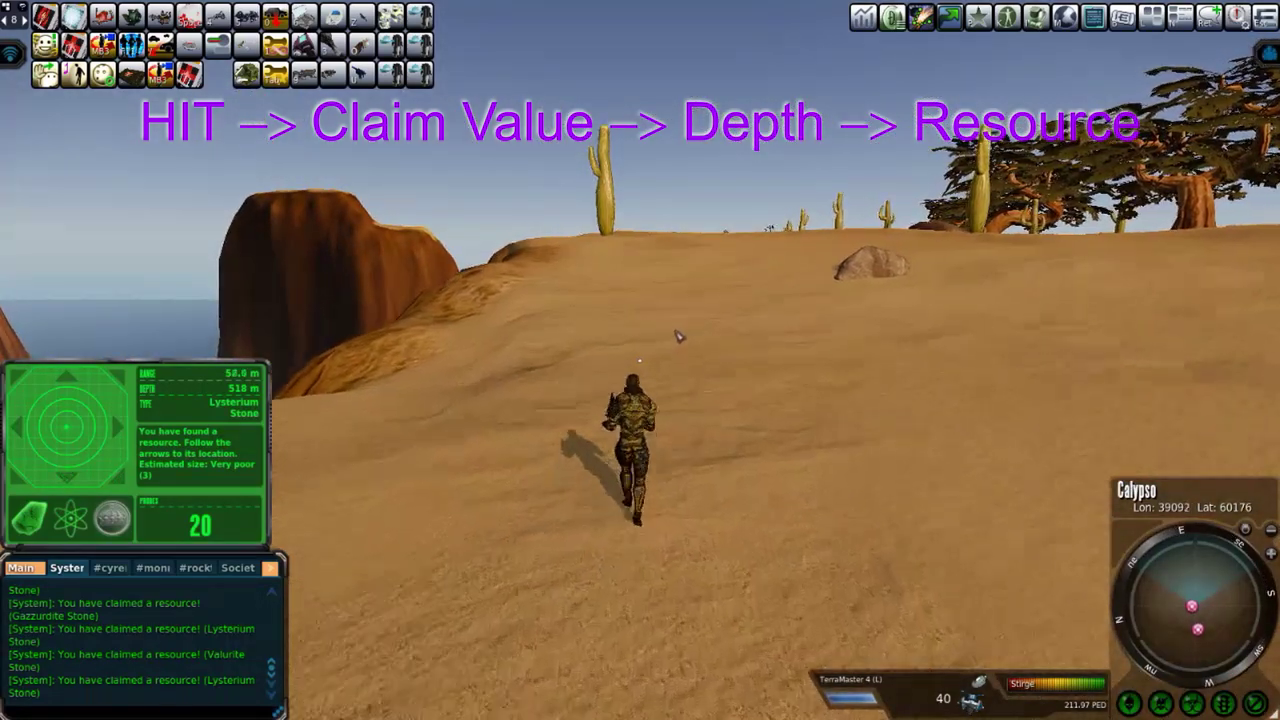
key("w")
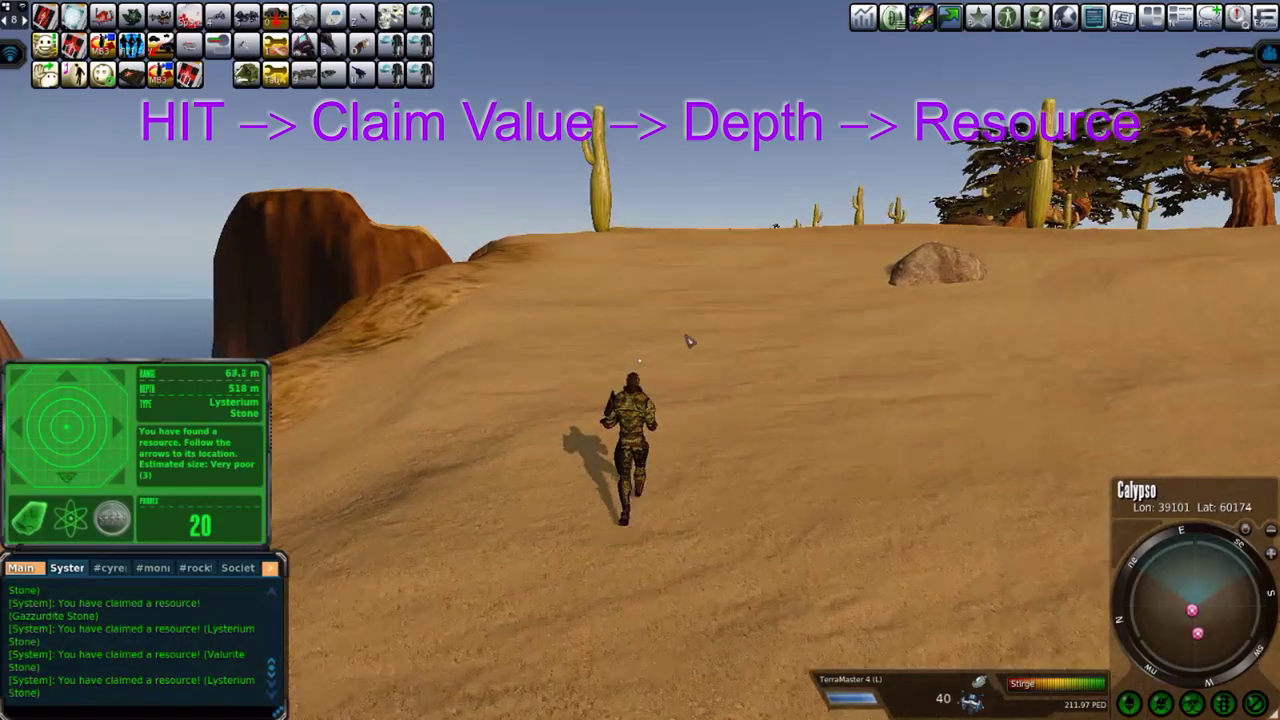
key("w")
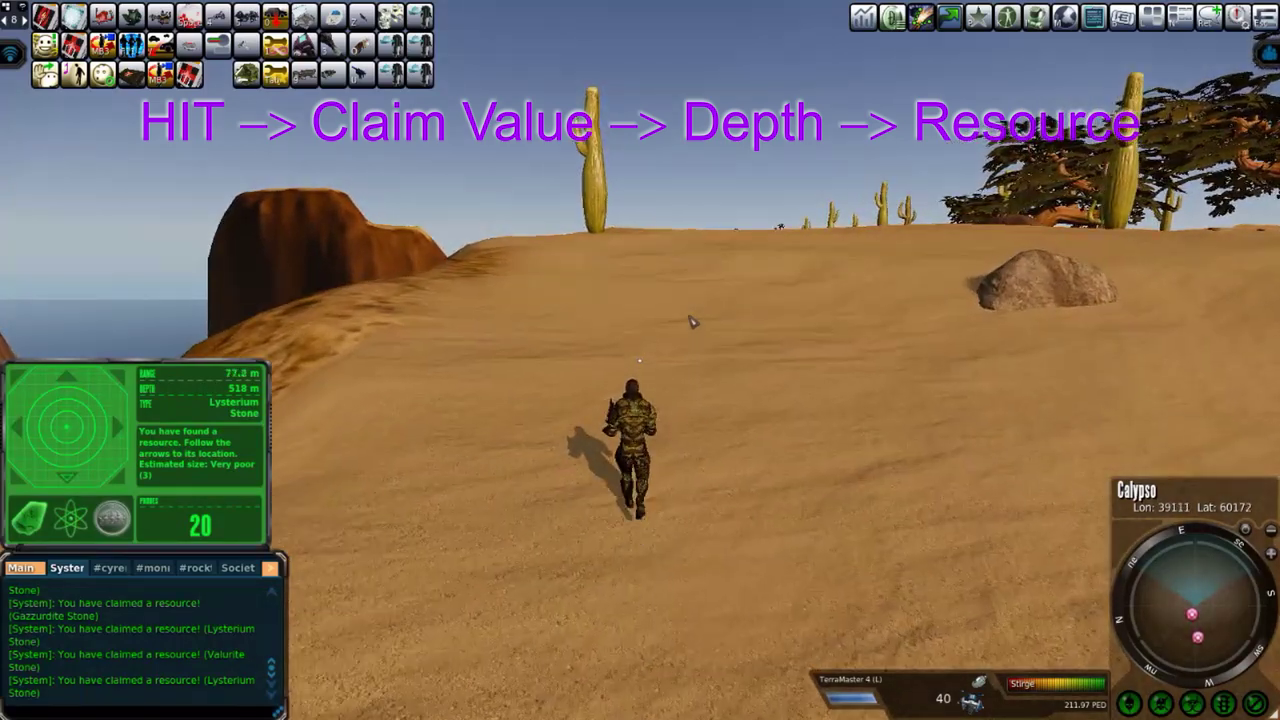
key("w")
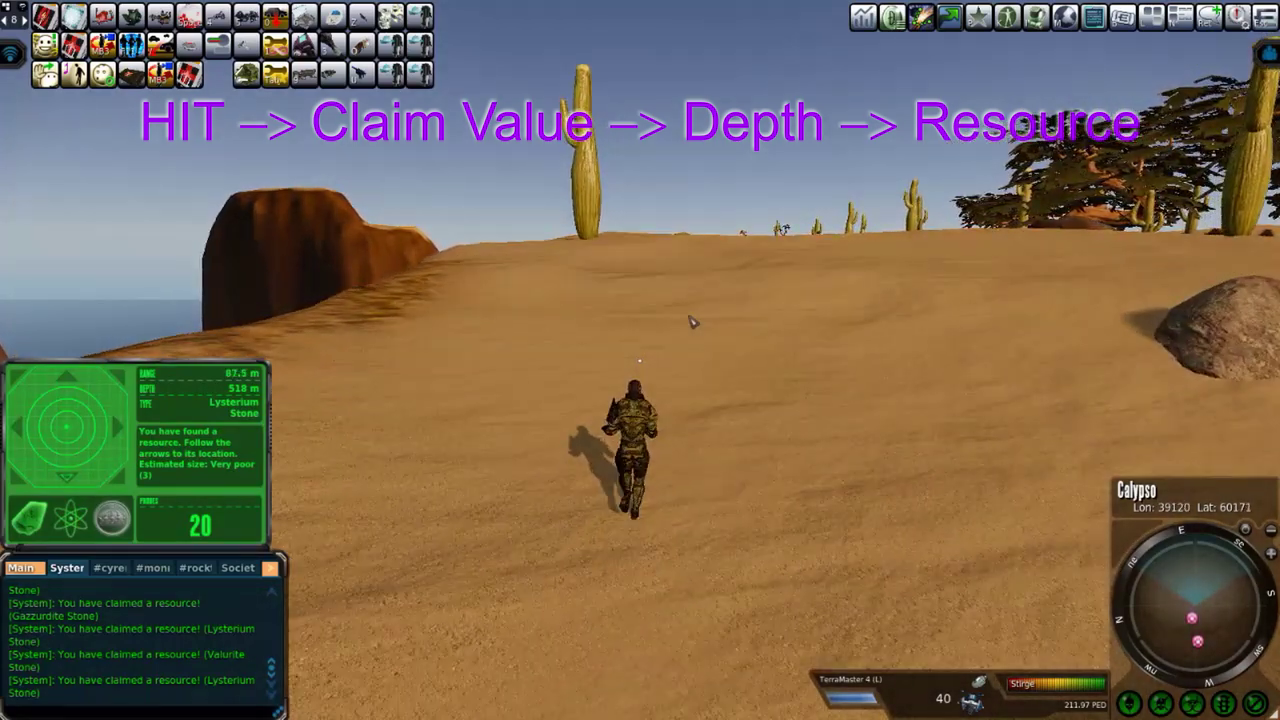
key("w")
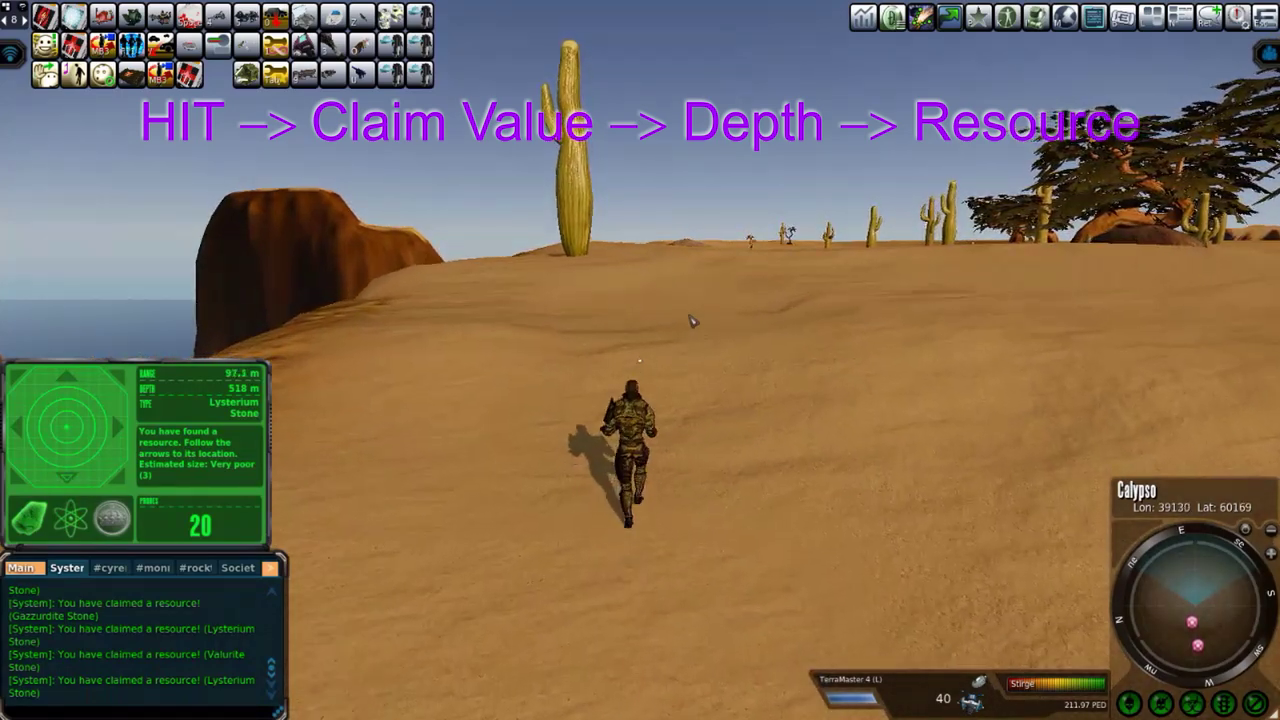
key("w")
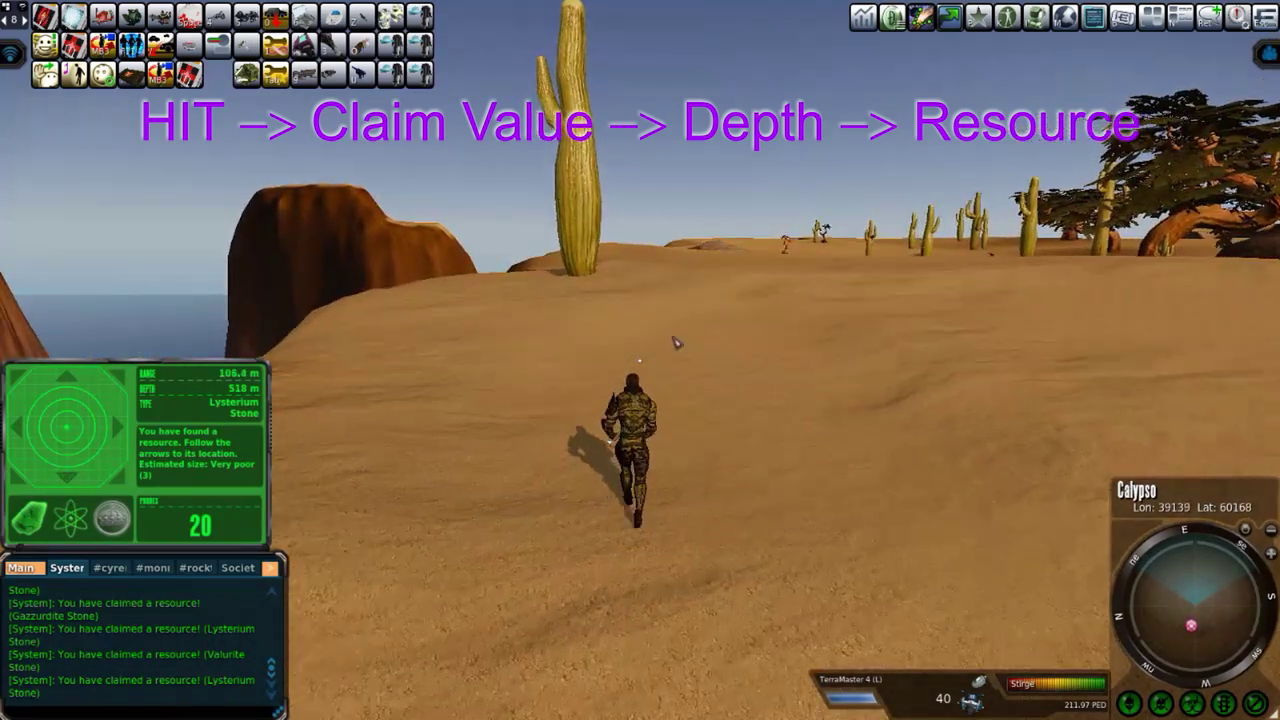
key("w")
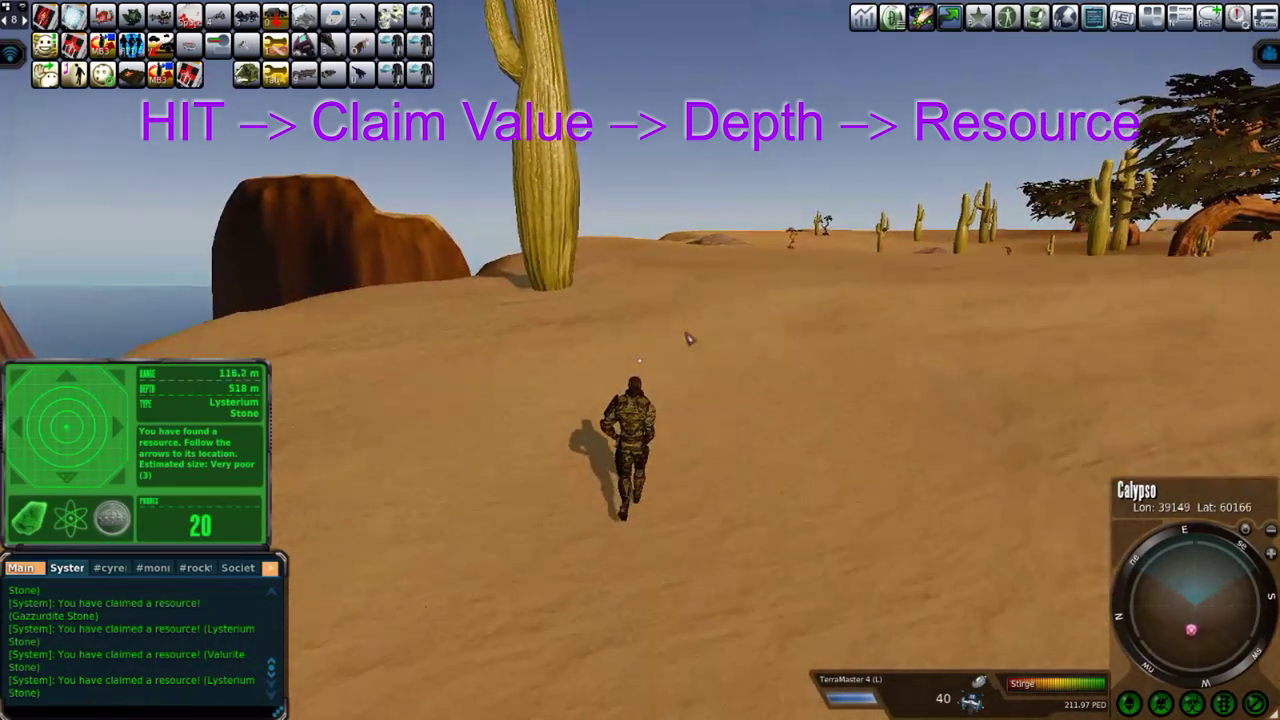
key("w")
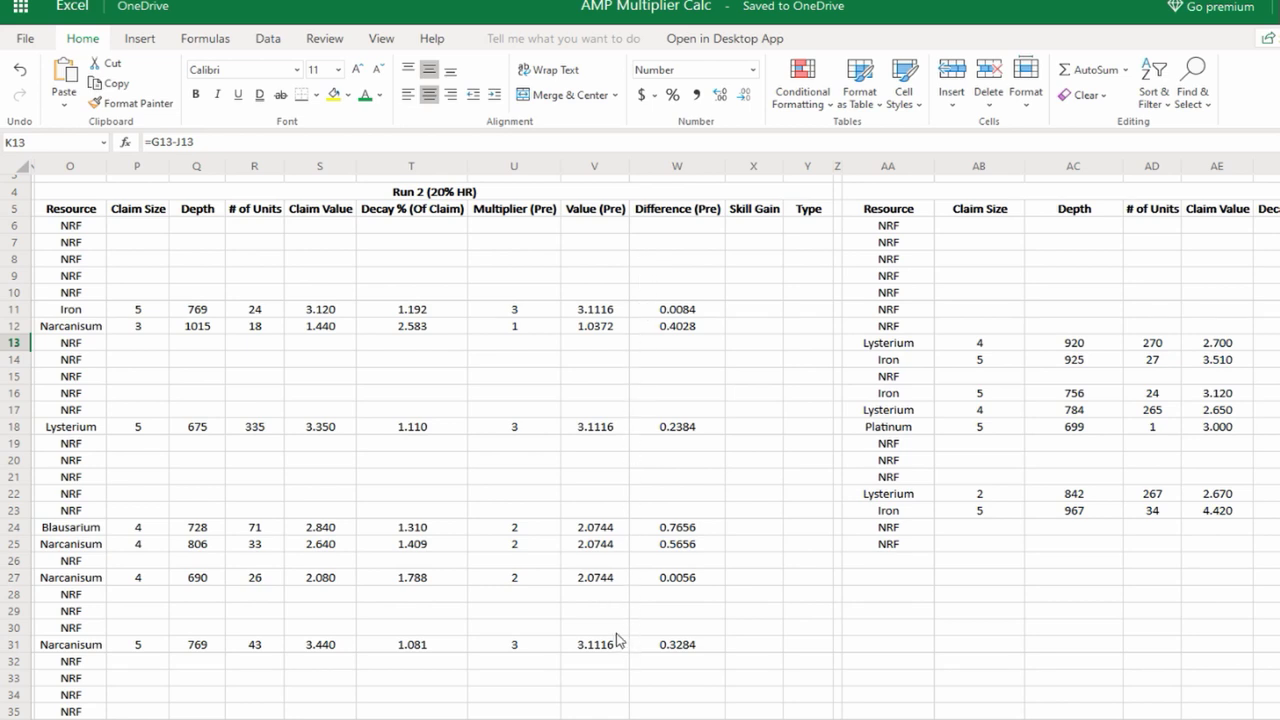
- In Excel's AMP Multiplier Calc workbook, compare the claim value and predicted value of Run 2's Iron claim in row 11, and view Run 3
left_click(343, 311)
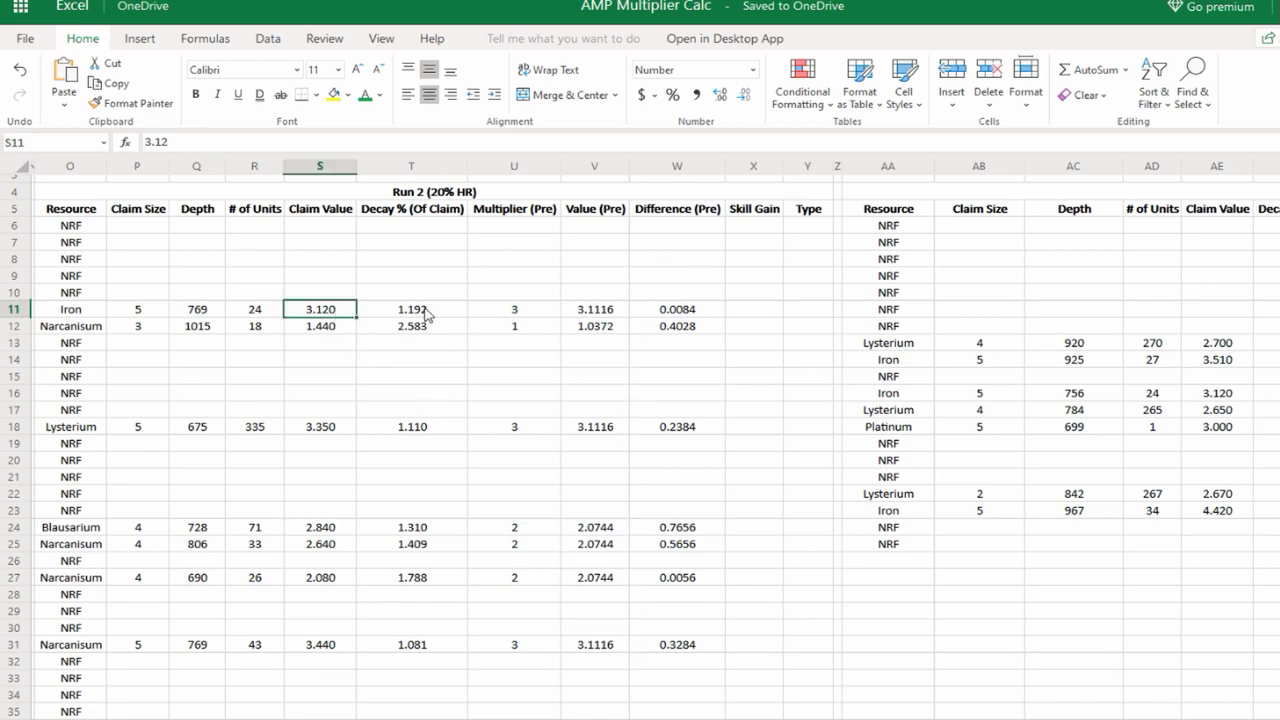
left_click(609, 314)
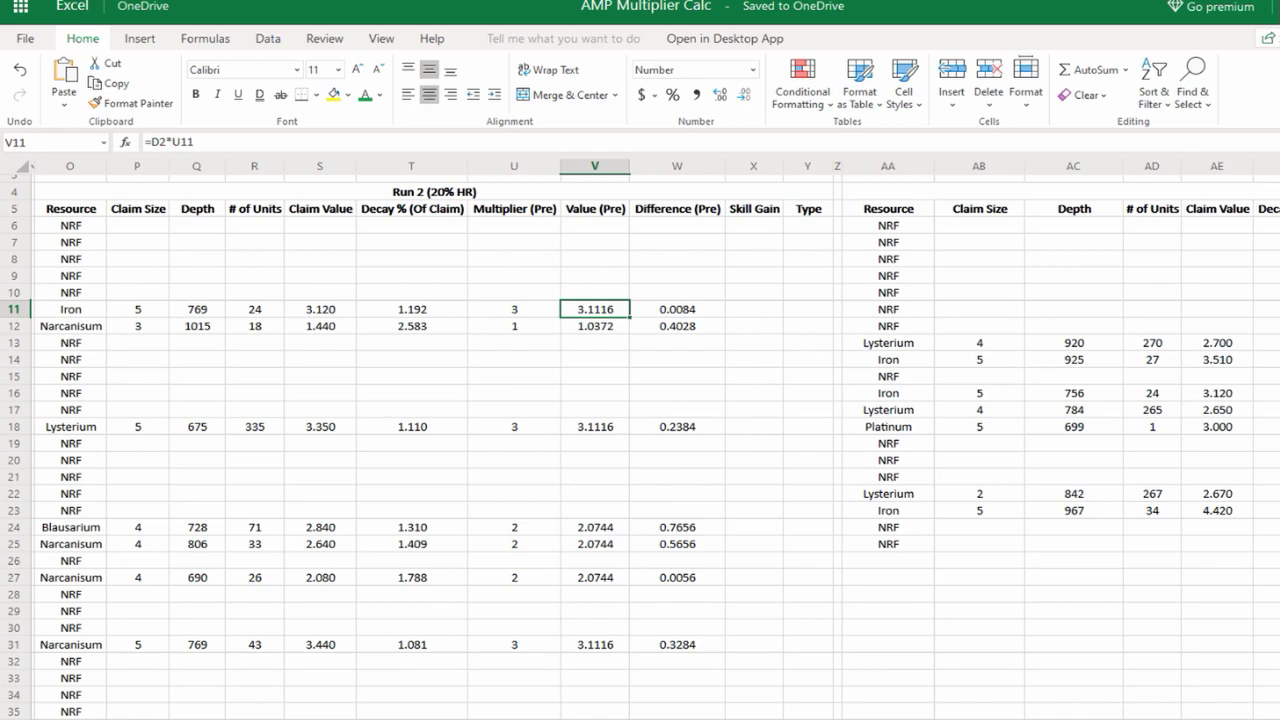
scroll(640, 440, "right", 10)
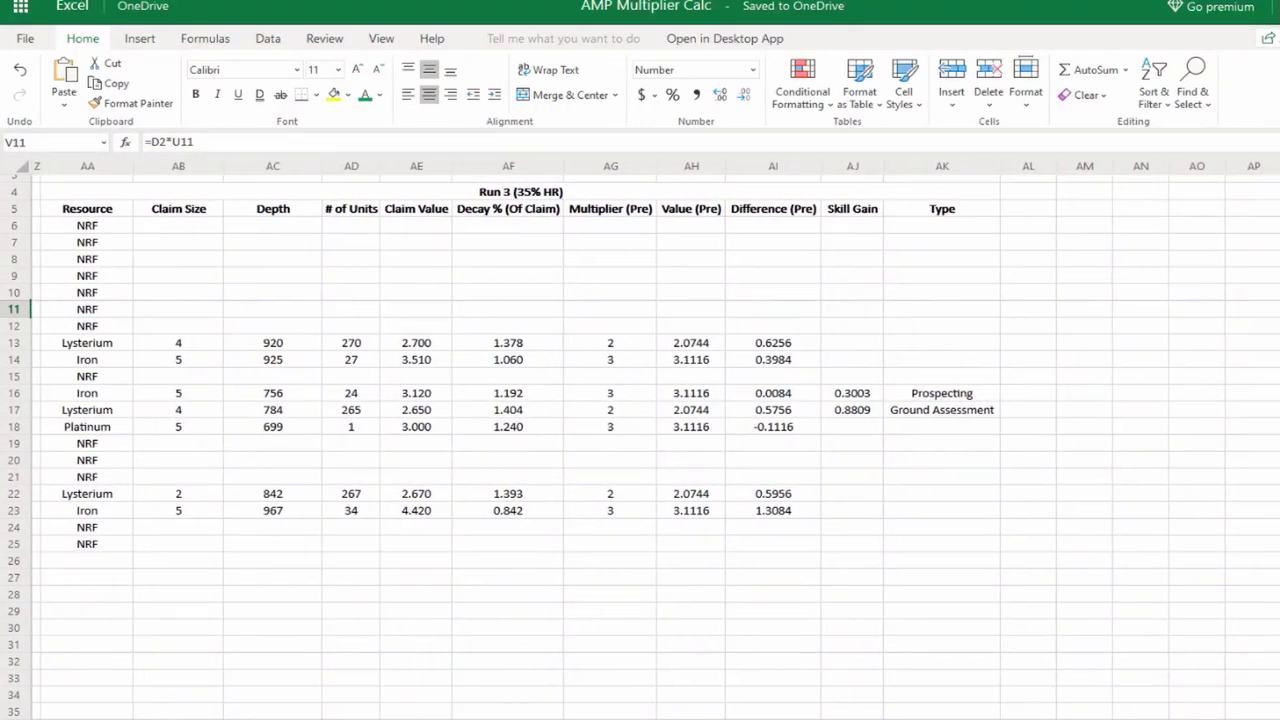
- Examine the Platinum claim in row 18 of Run 3 by selecting its Difference (Pre) cell AI18
scroll(640, 440, "right", 1)
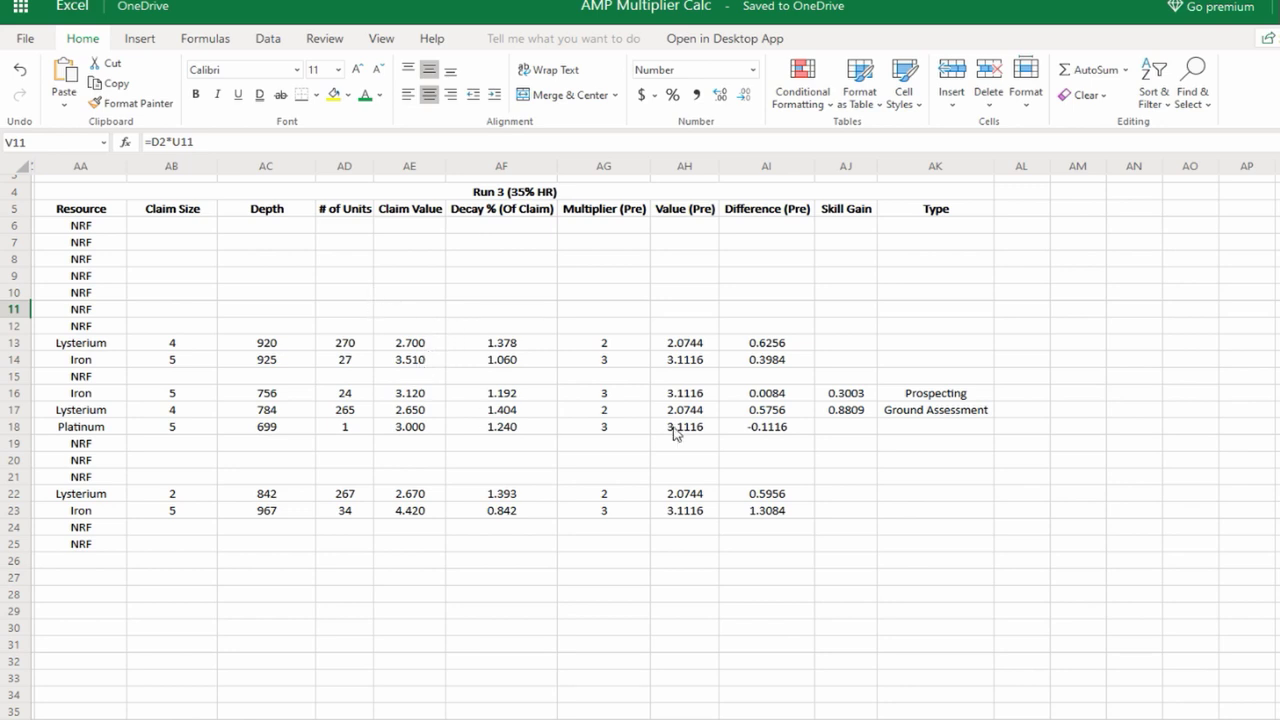
left_click(769, 435)
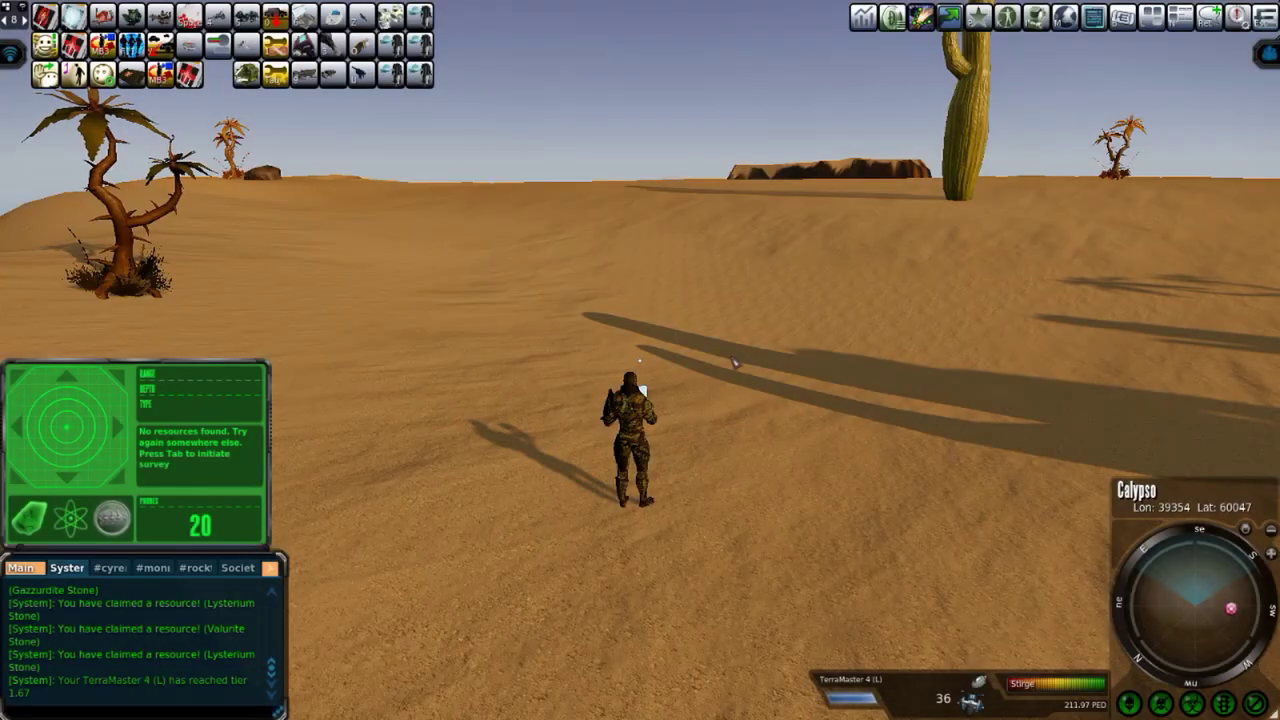
- In Entropia Universe, run east across the sand toward the orange palm to about Lon 39417, Lat 60031 and survey for minerals
key("w")
key("a")
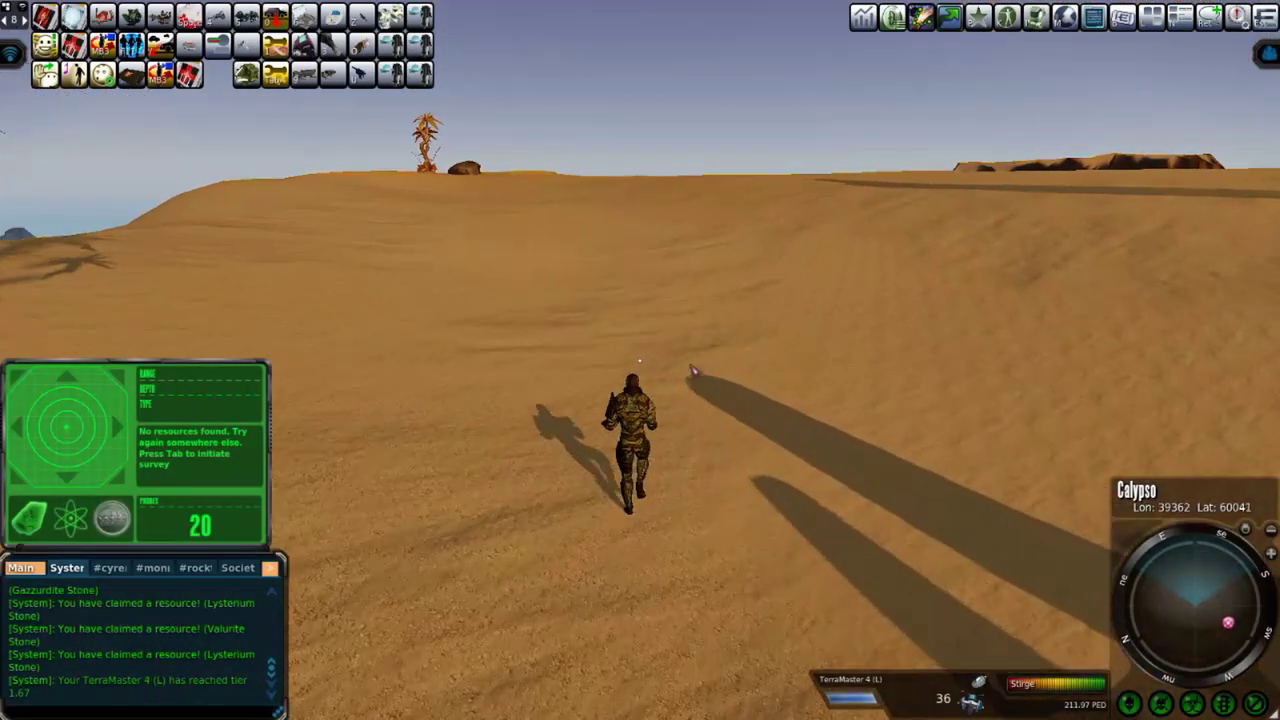
key("a")
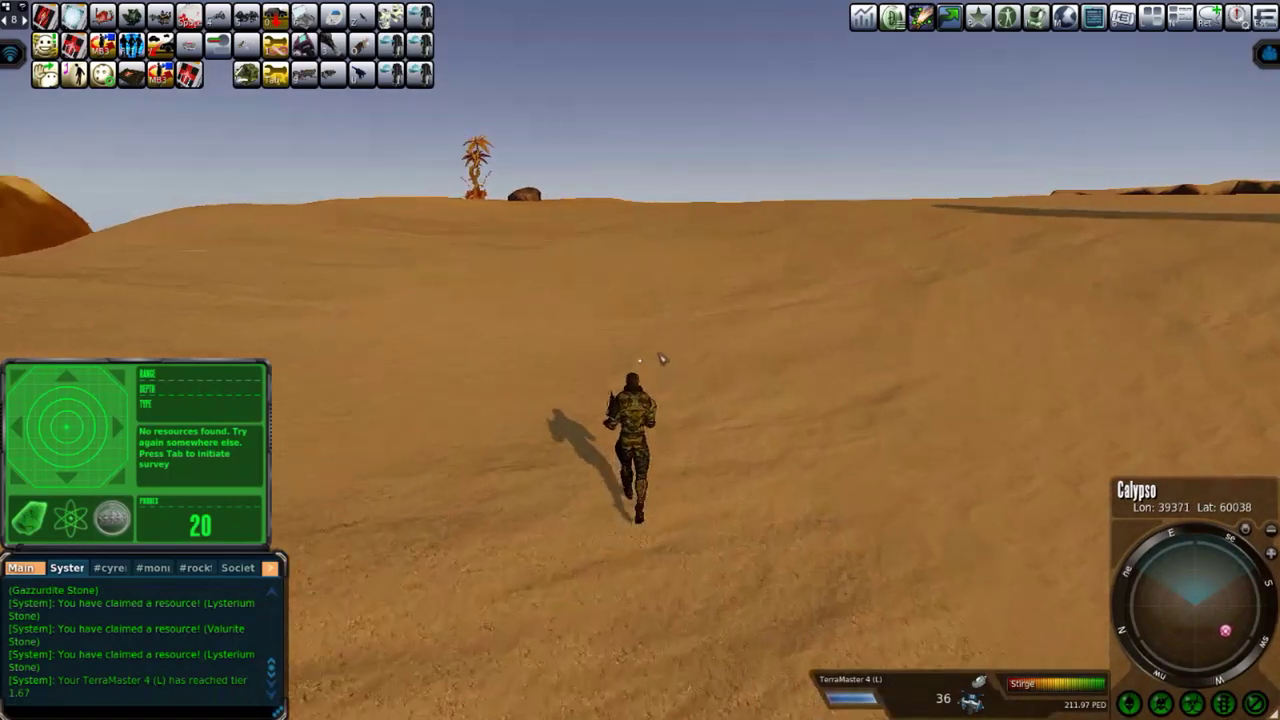
key("a")
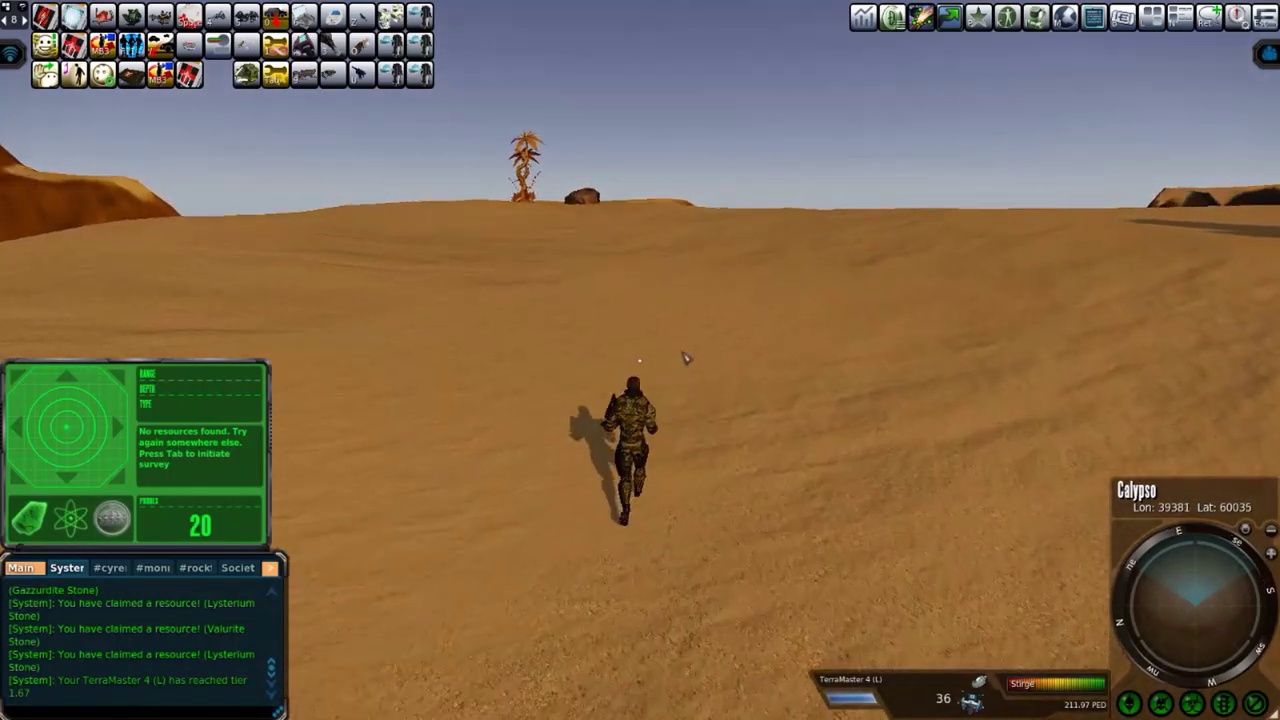
key("d")
key("w")
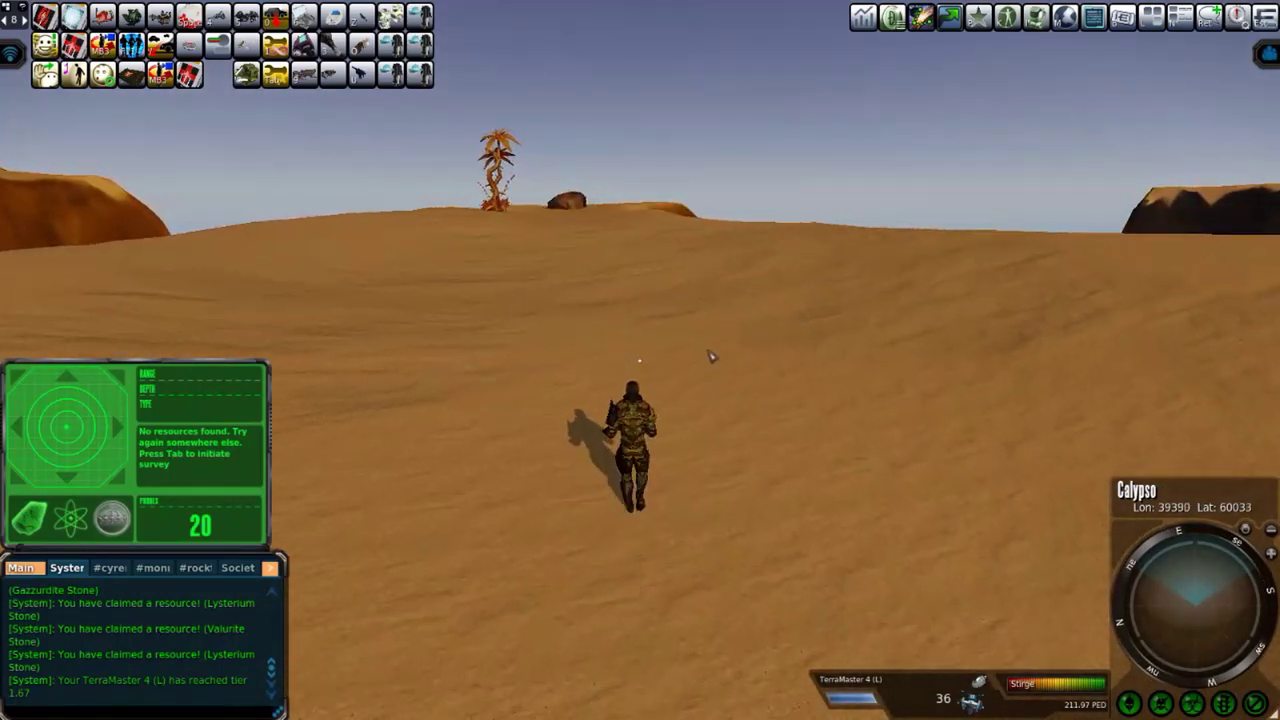
key("d")
key("a")
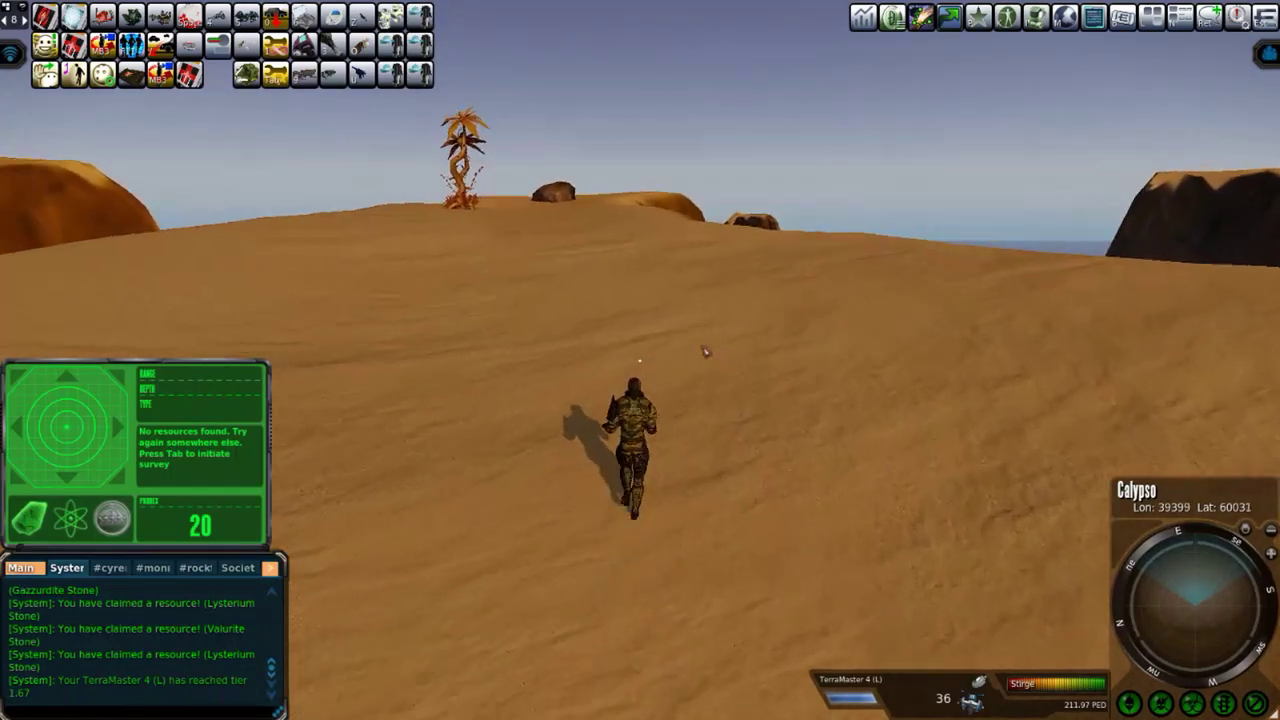
key("w")
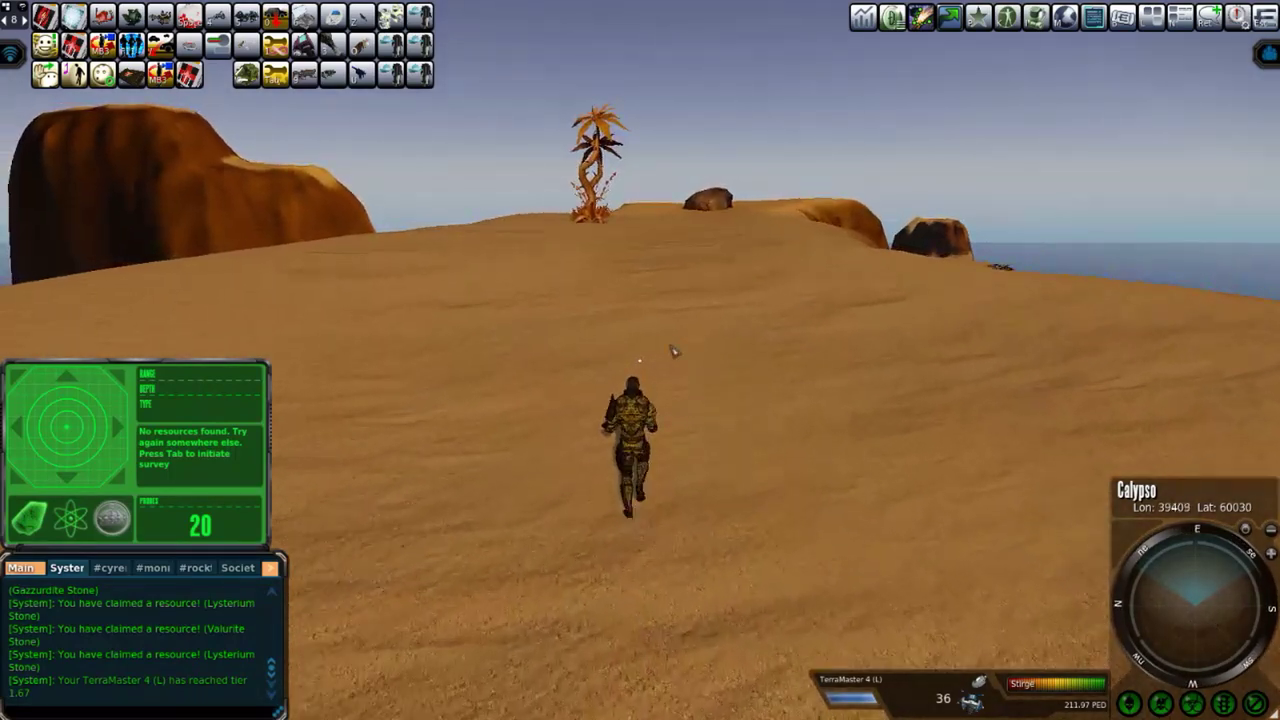
key("w")
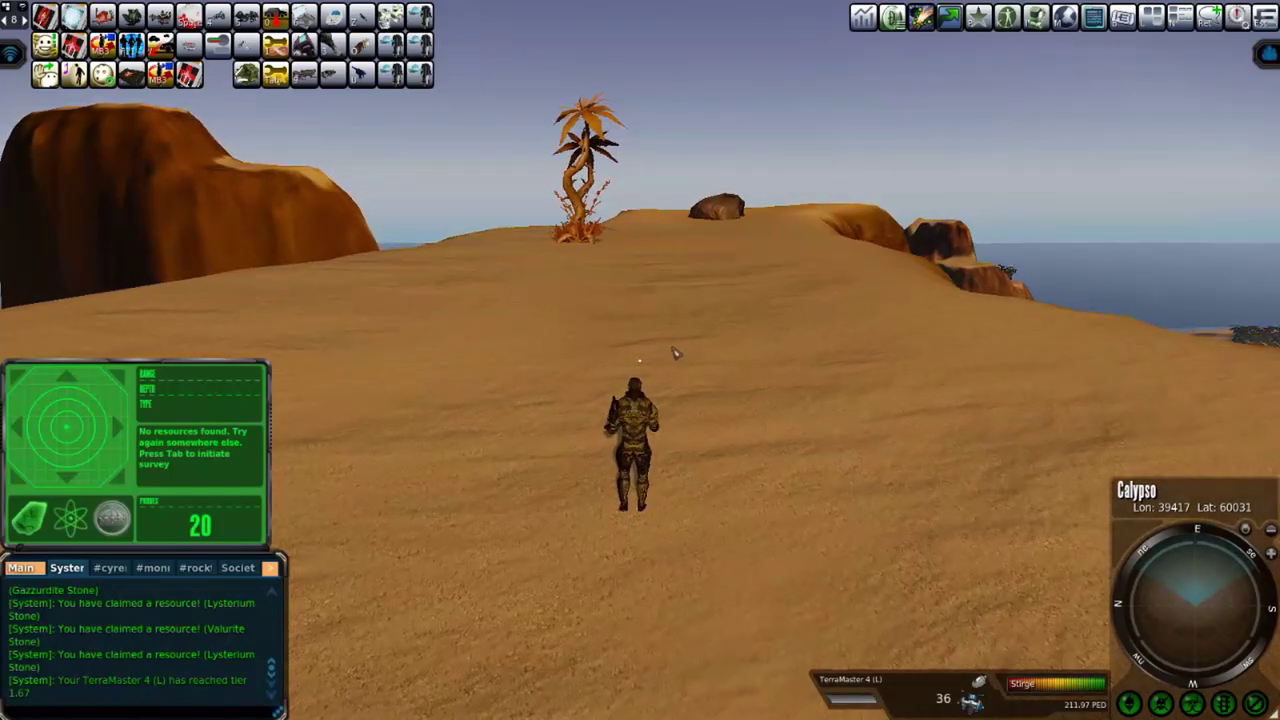
key("Tab")
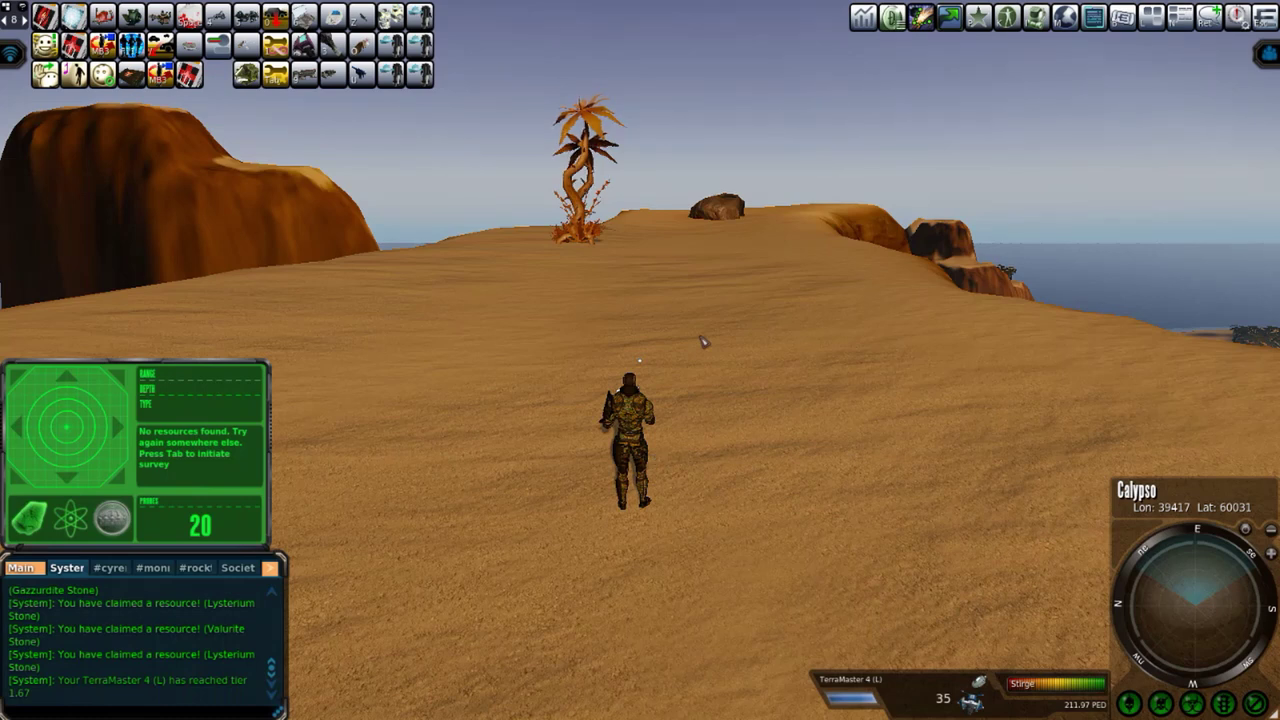
- Continue east past the brown boulder onto the ridge at about Lon 39490, Lat 60016 and survey for minerals
key("w")
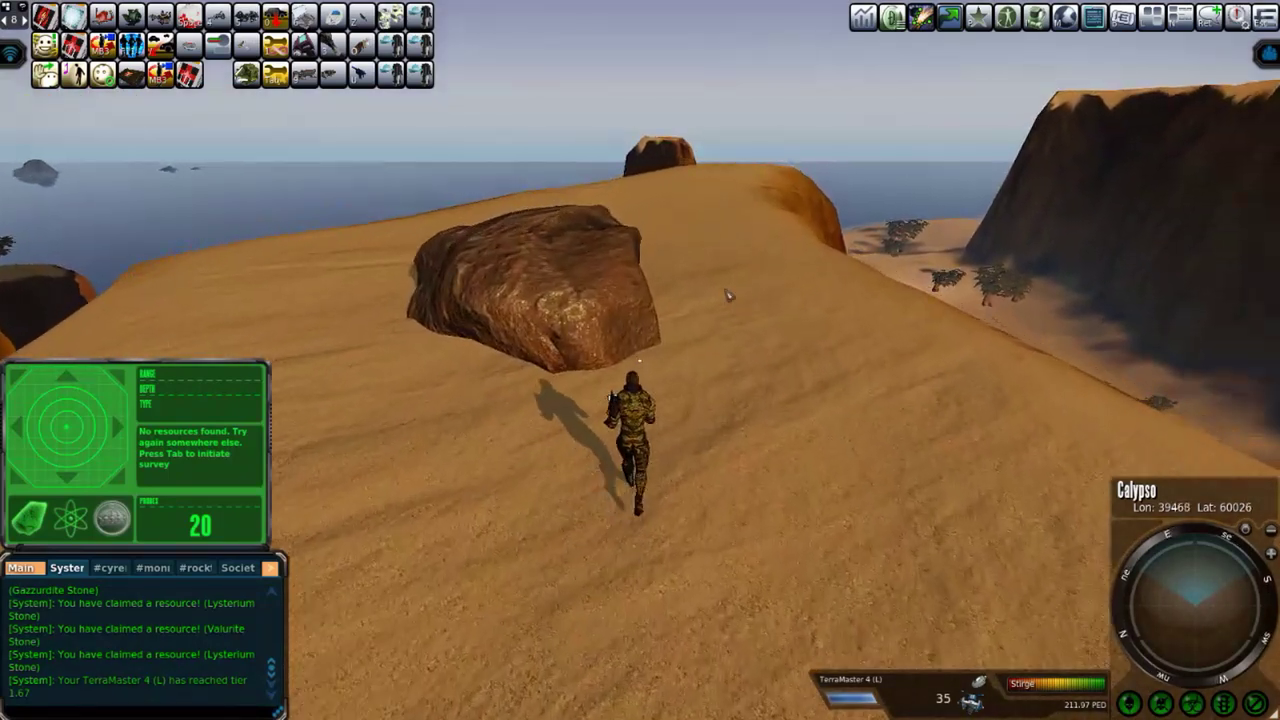
right_click(724, 295)
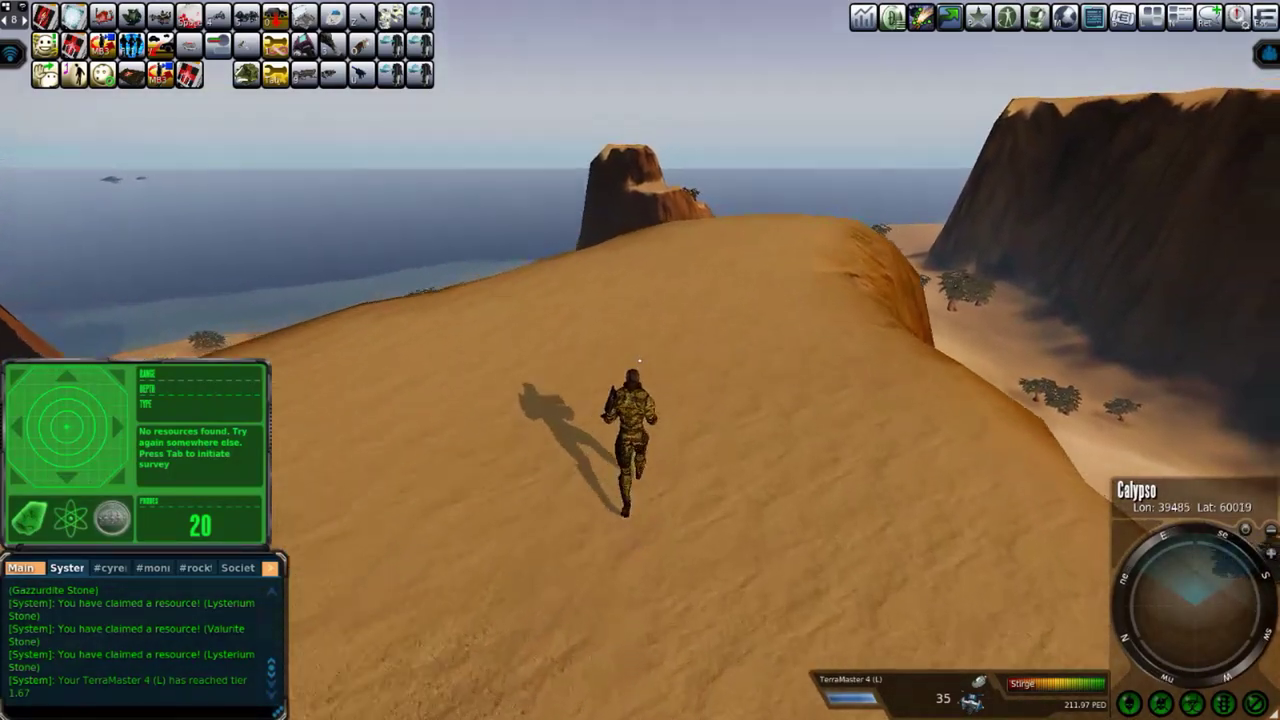
key("Tab")
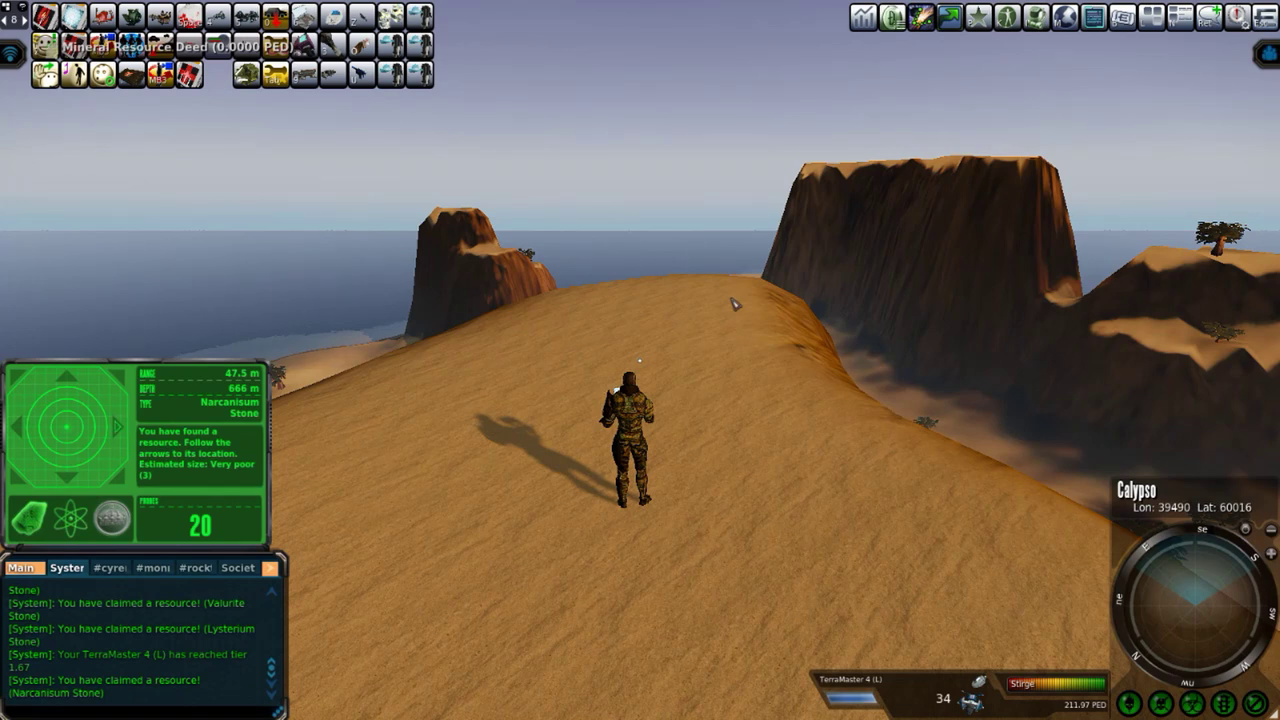
- Turn around and run back west to about Lon 39392, Lat 60015, facing the tall cactus, and survey for minerals
right_click(735, 303)
key("w")
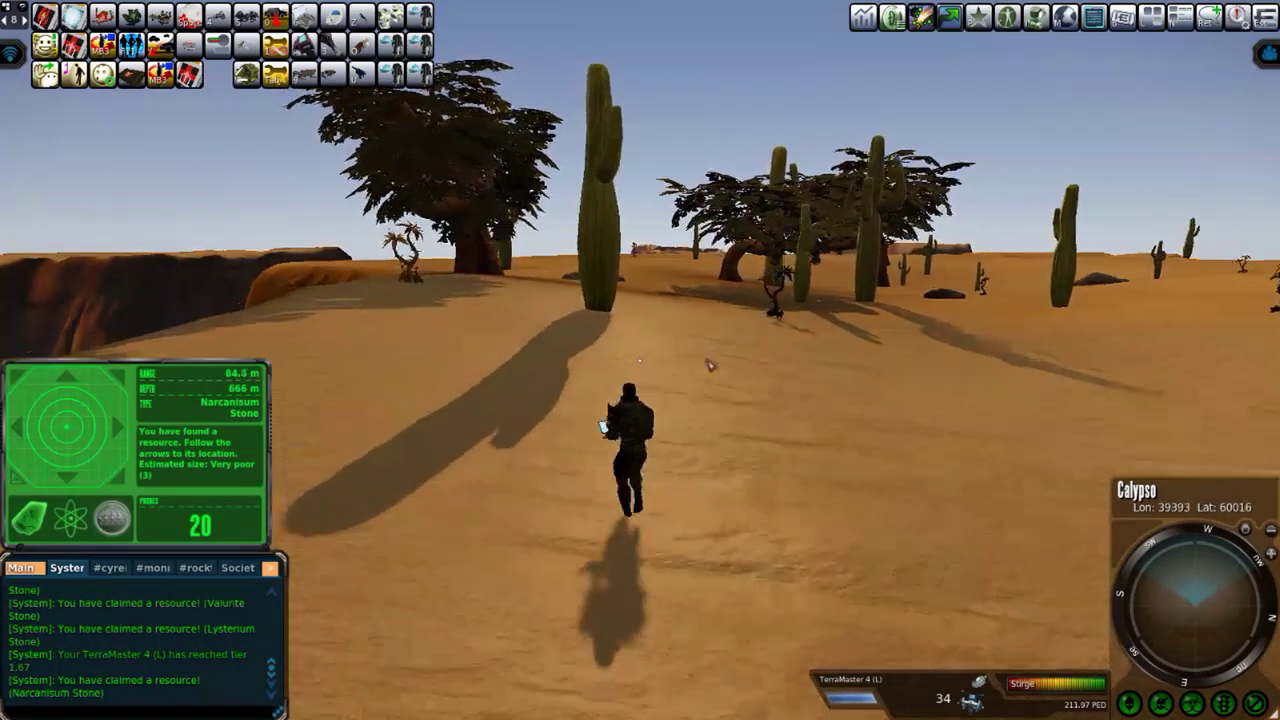
key("1")
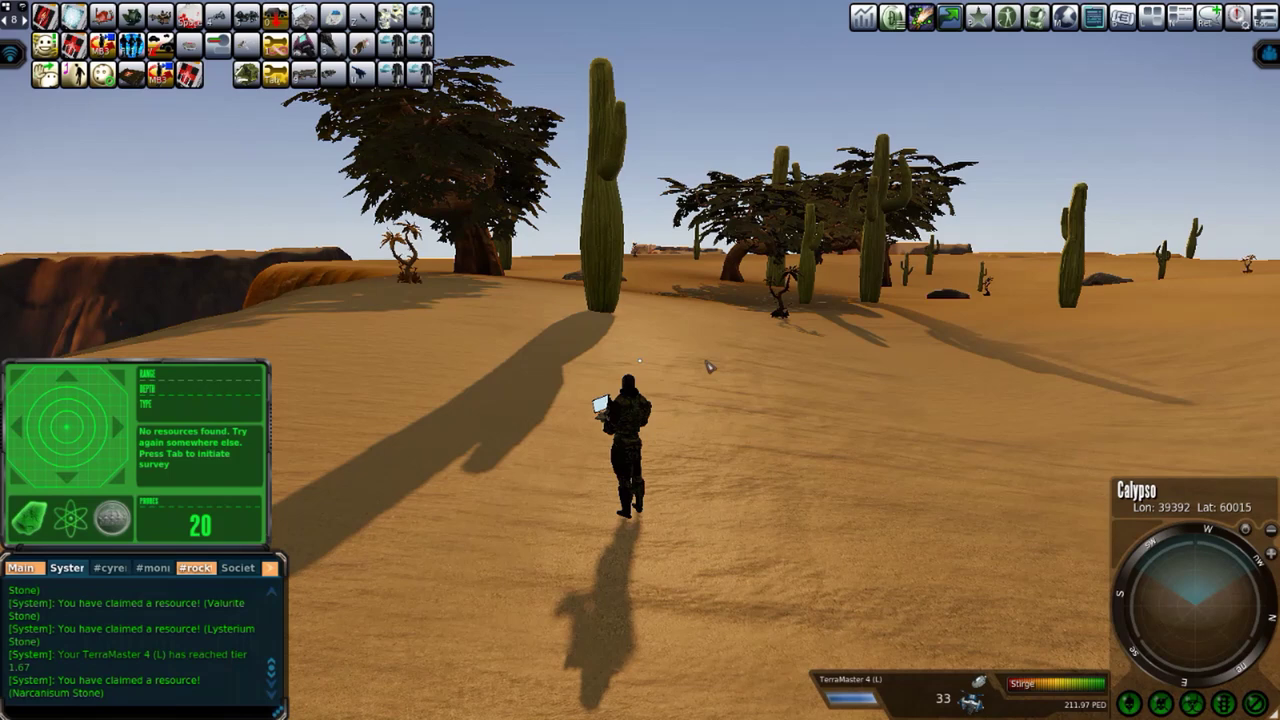
- Run west past the first tall cactus to the large cactus at about Lon 39326, Lat 60033 and survey for minerals
key("w")
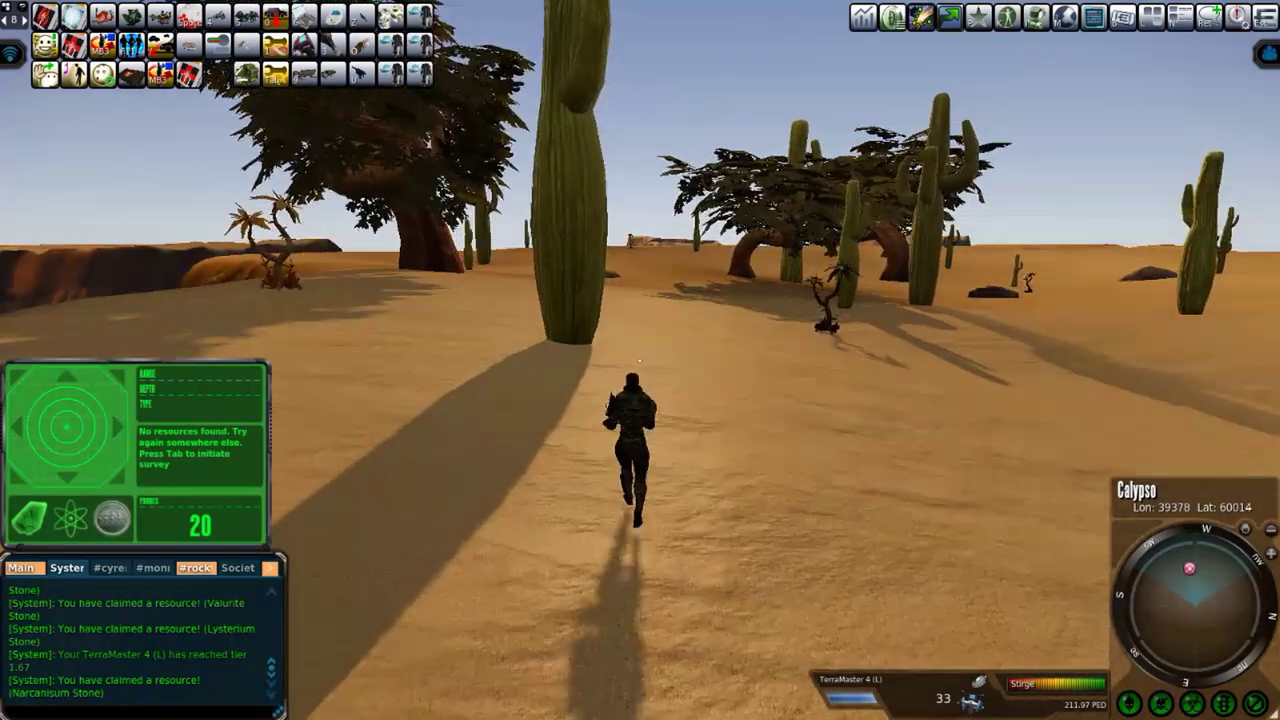
right_click(757, 405)
right_click(757, 405)
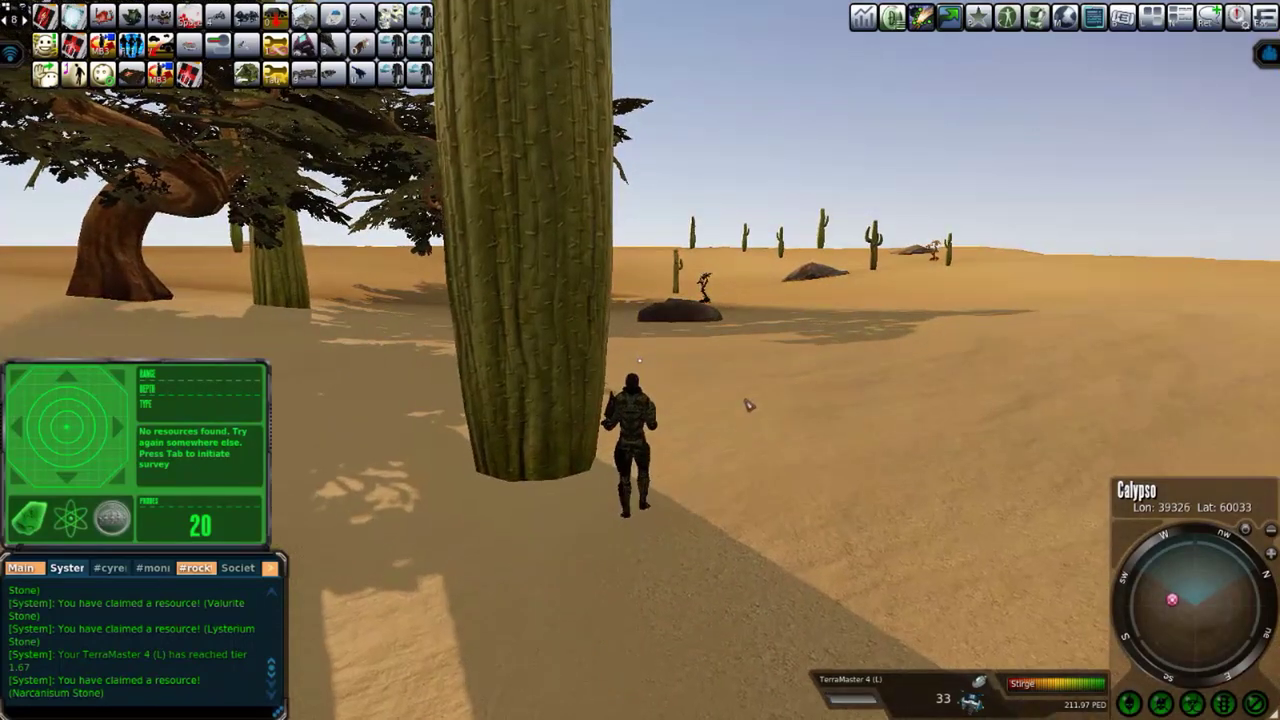
key("Tab")
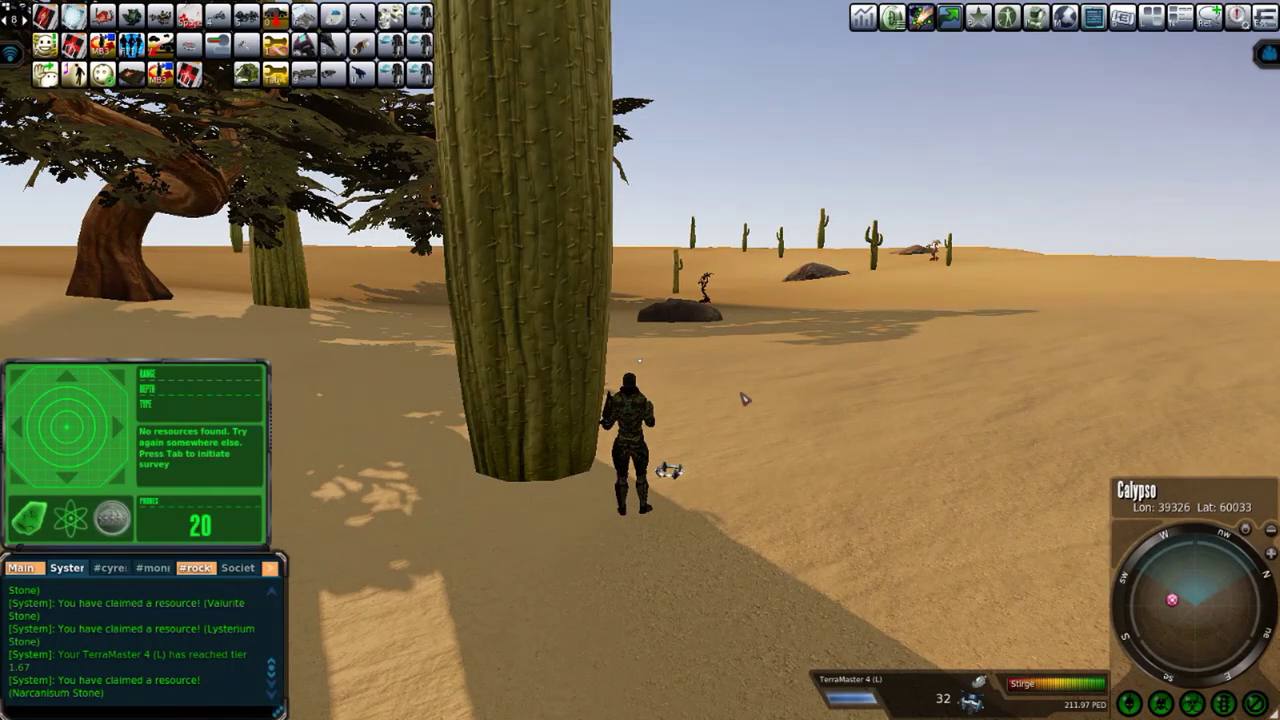
- Run west past the dark flat rock to the curved tree at about Lon 39255, Lat 60053 and survey for minerals
key("w")
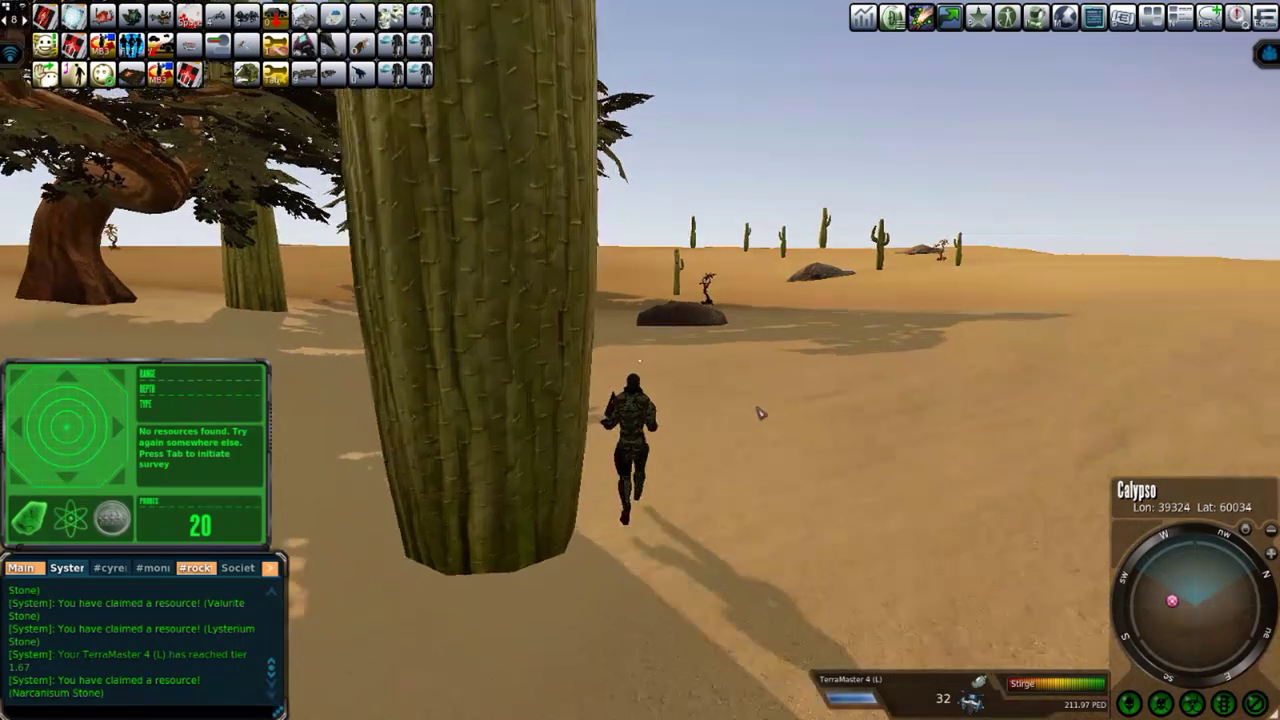
key("a")
key("w")
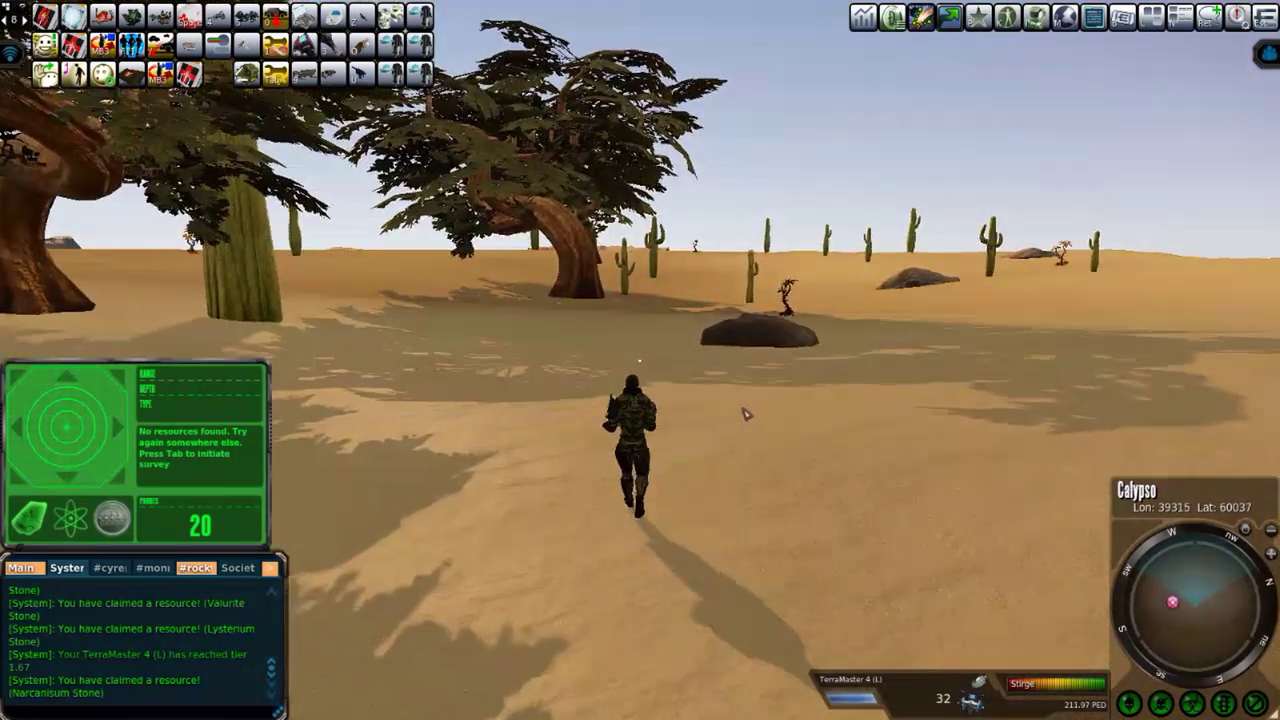
key("w")
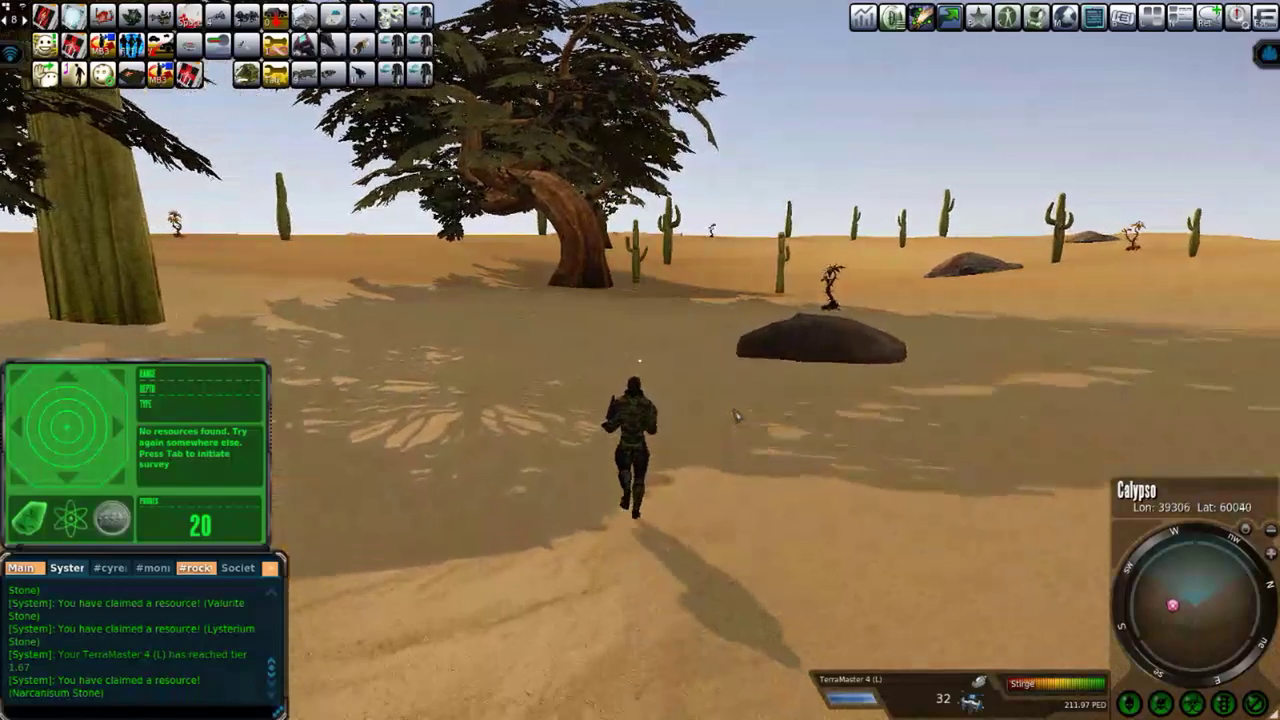
key("w")
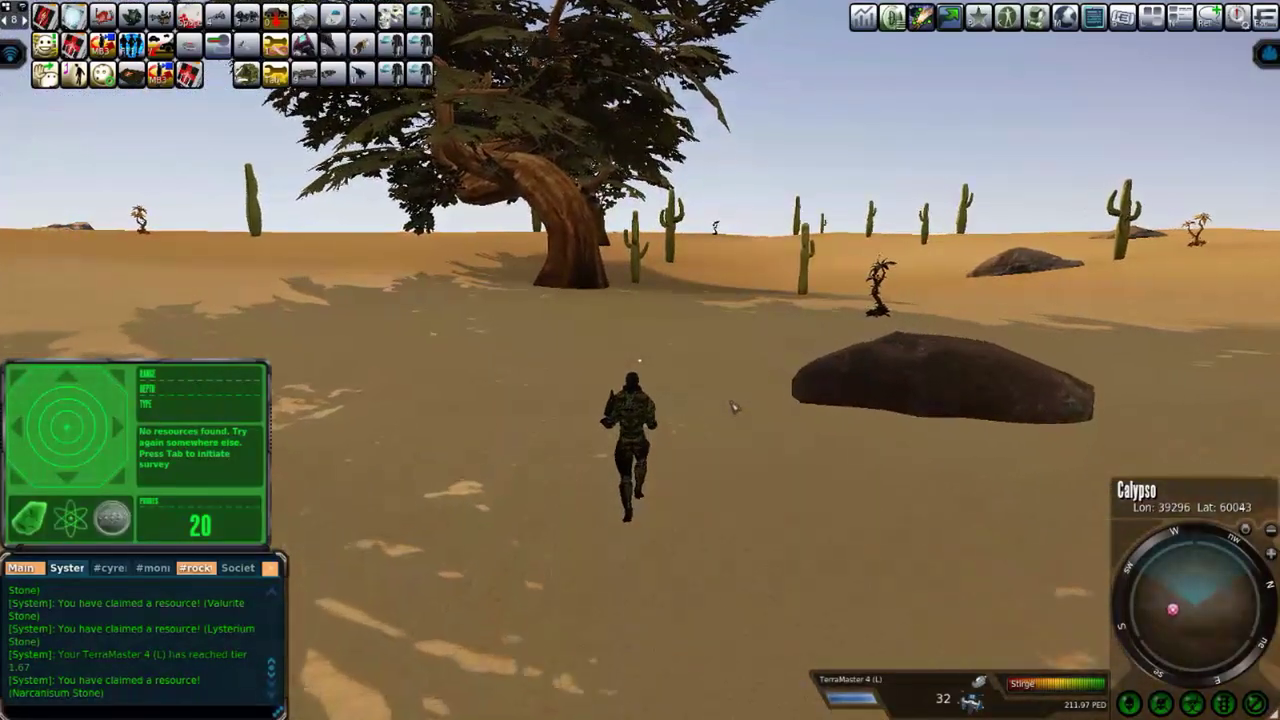
key("w")
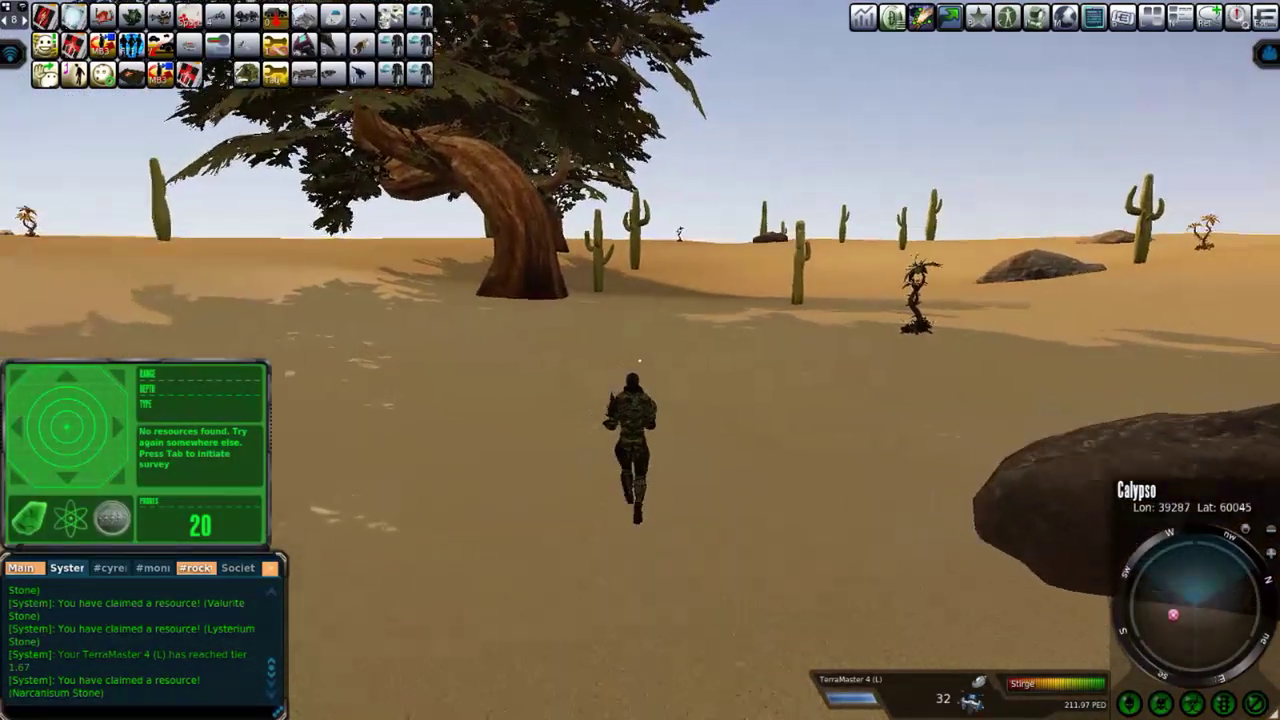
key("w")
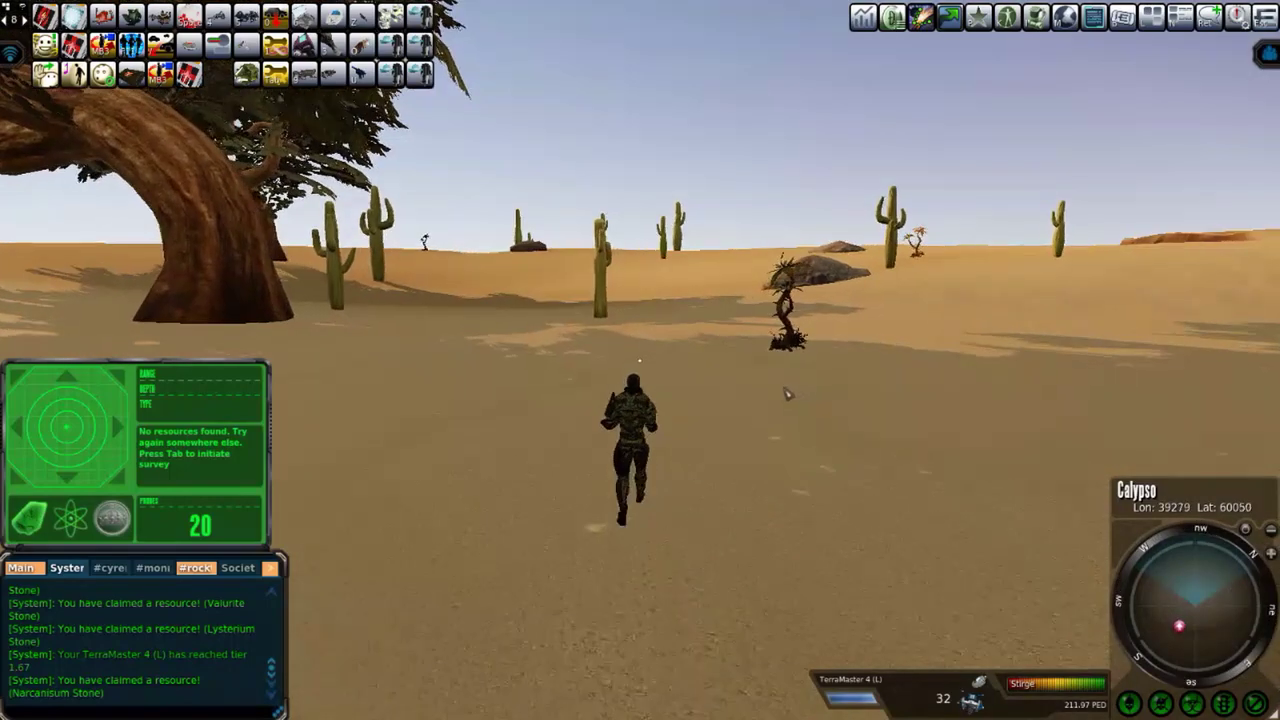
key("w")
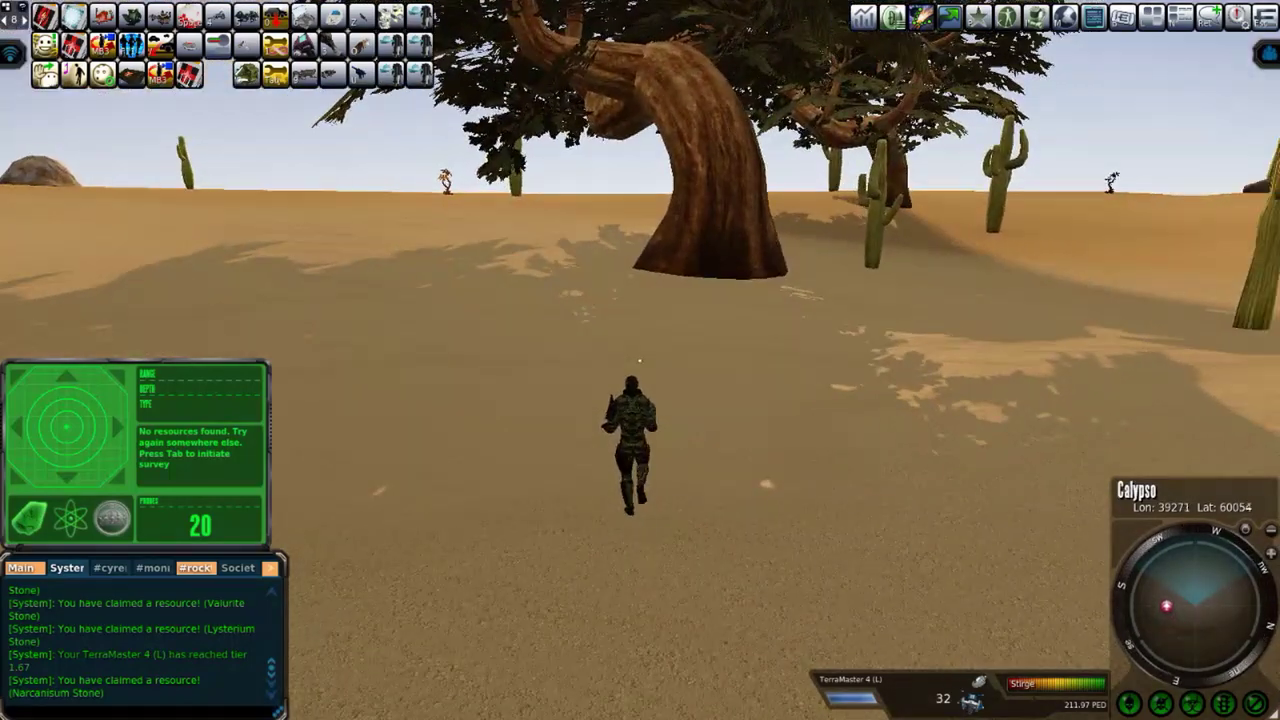
key("w")
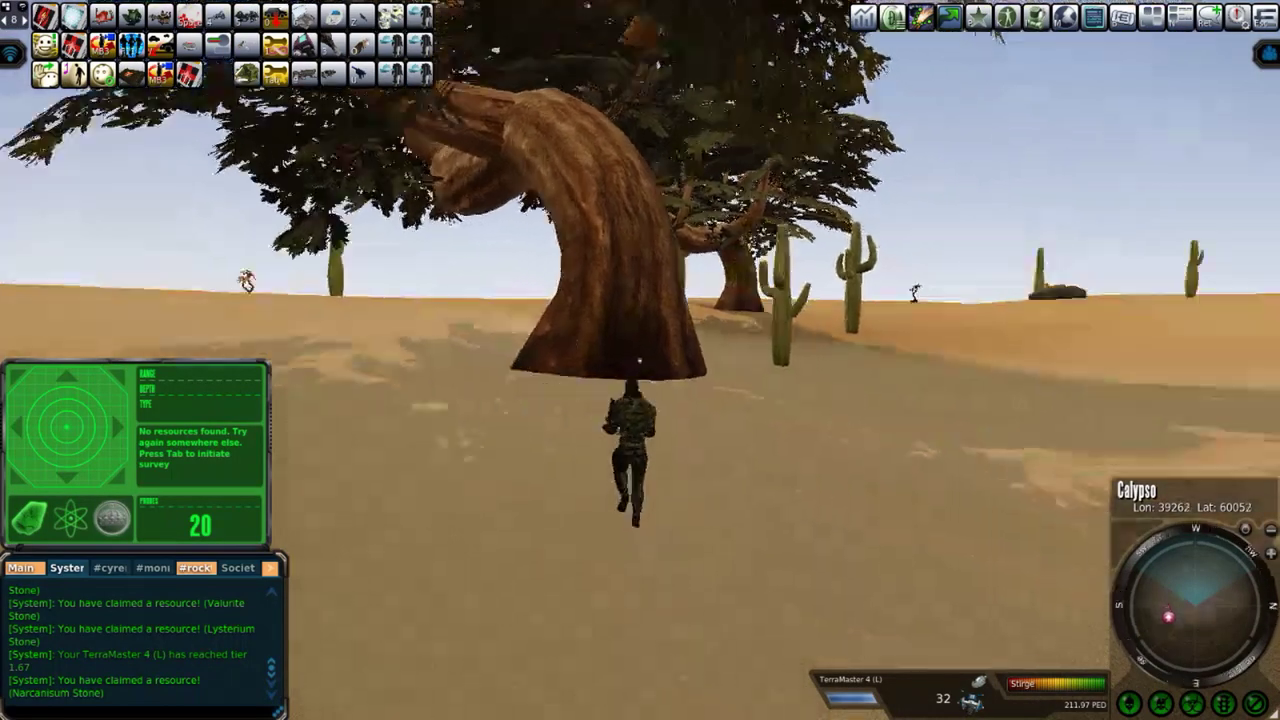
key("space")
key("Tab")
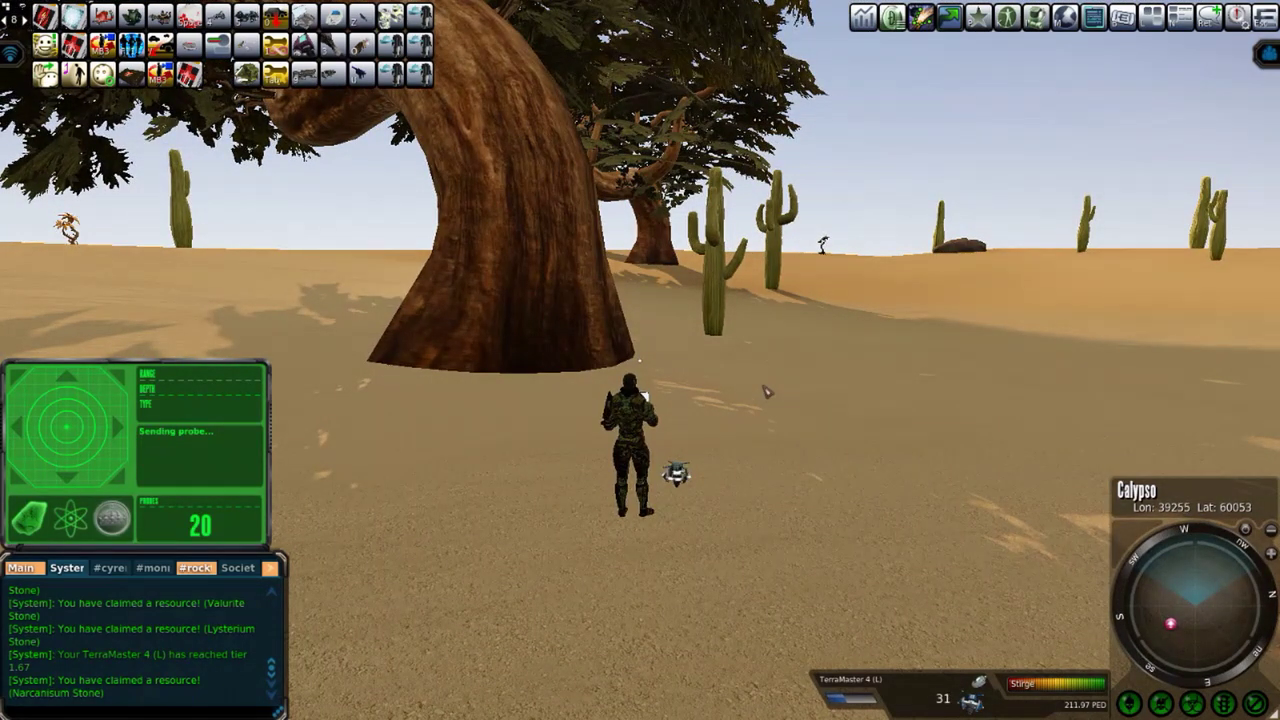